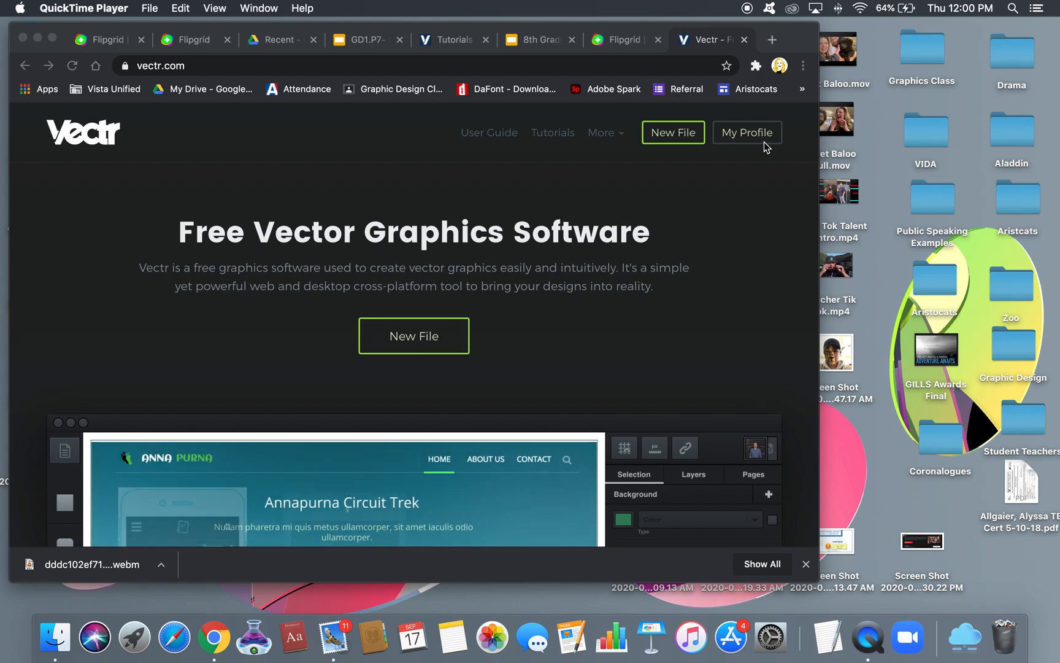
Bring the Vectr home page in Chrome to the front
left_click(731, 131)
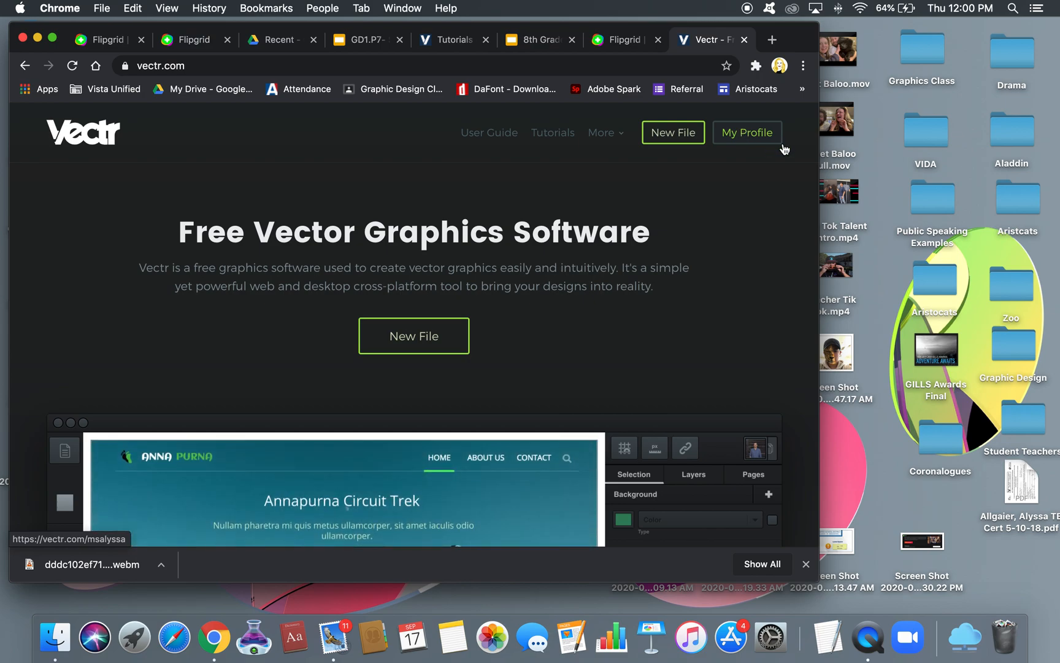
Open the saved-files page and delete the P7 collage file and a duplicate collage file
left_click(745, 133)
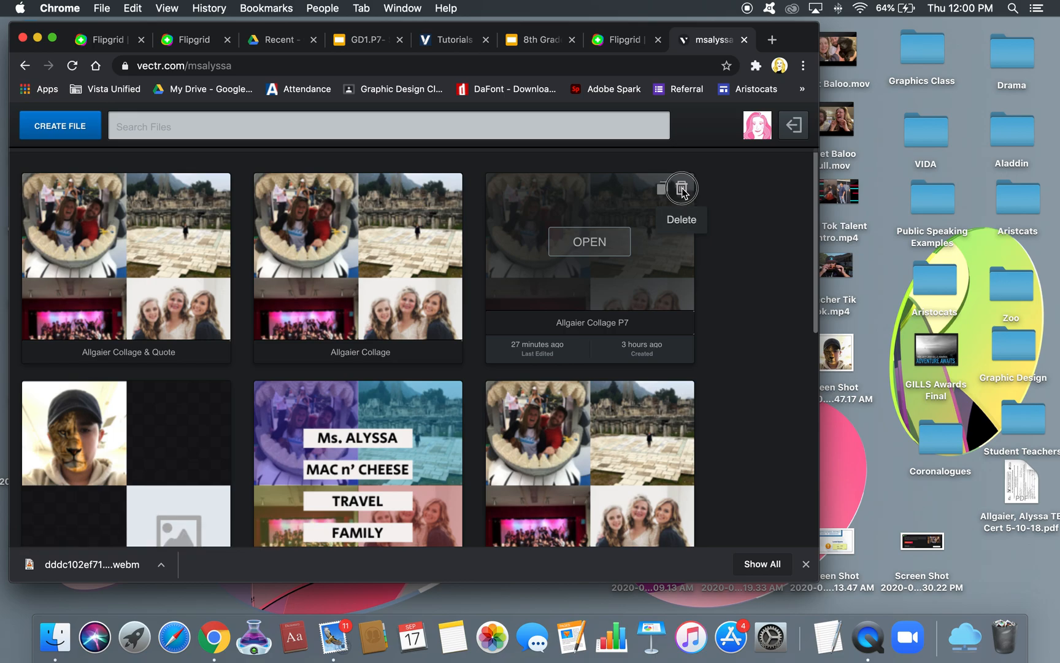
left_click(682, 189)
left_click(629, 252)
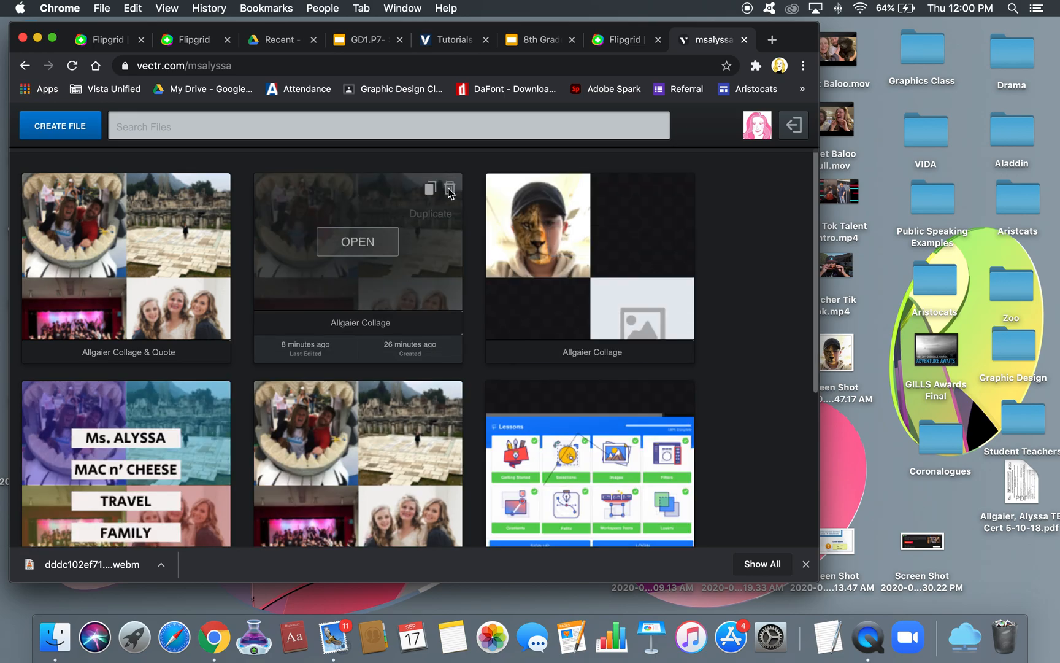
left_click(451, 189)
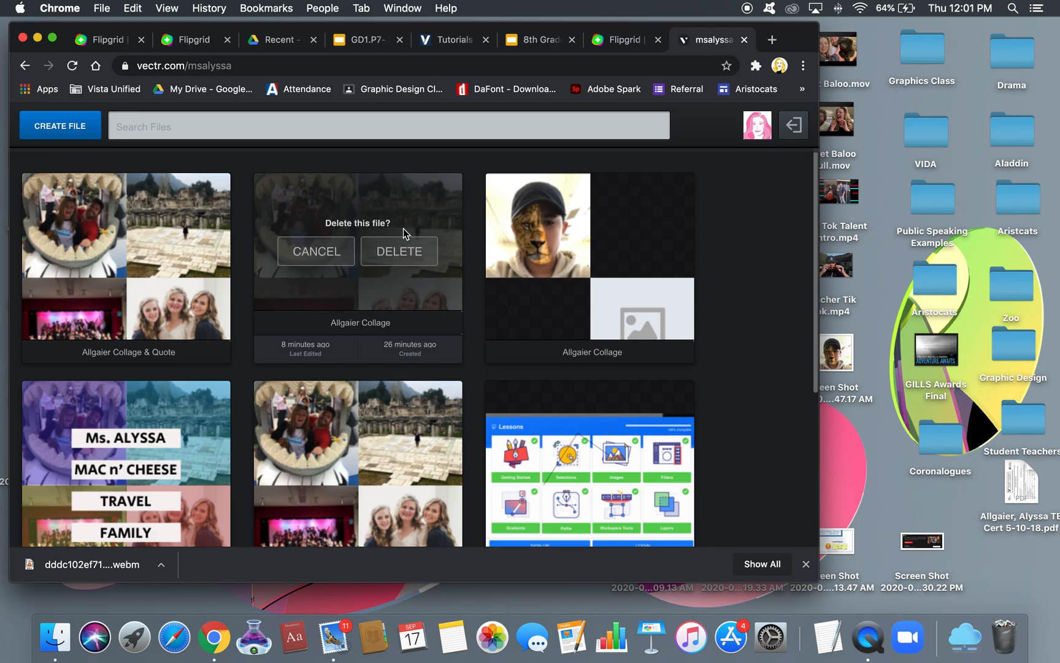
left_click(398, 248)
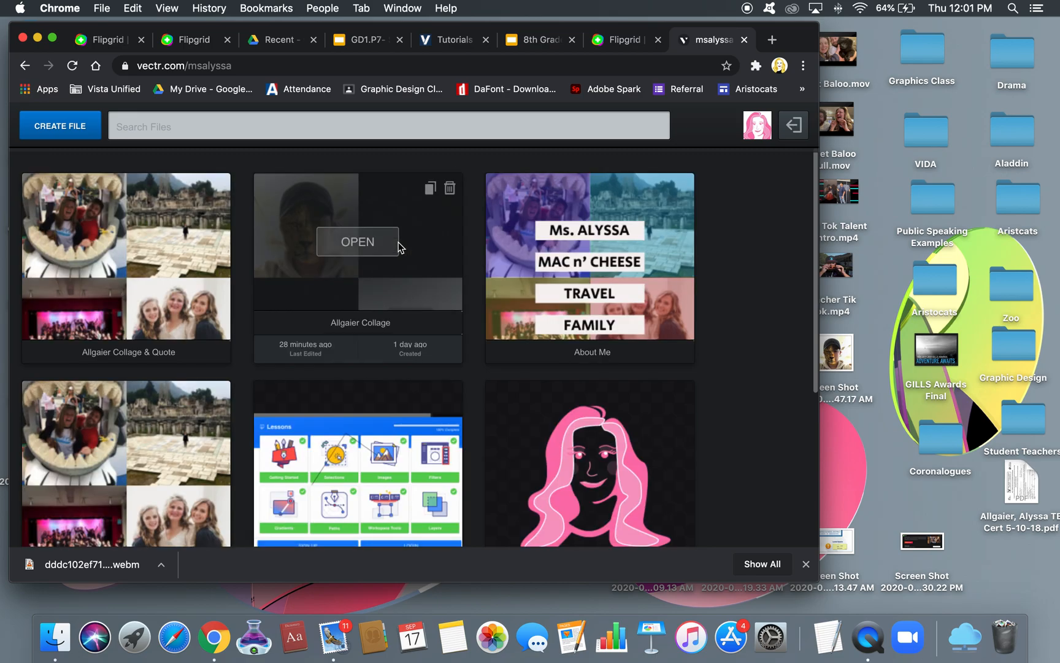
Rename the first collage file to 'Allgaier Collage'
double_click(135, 322)
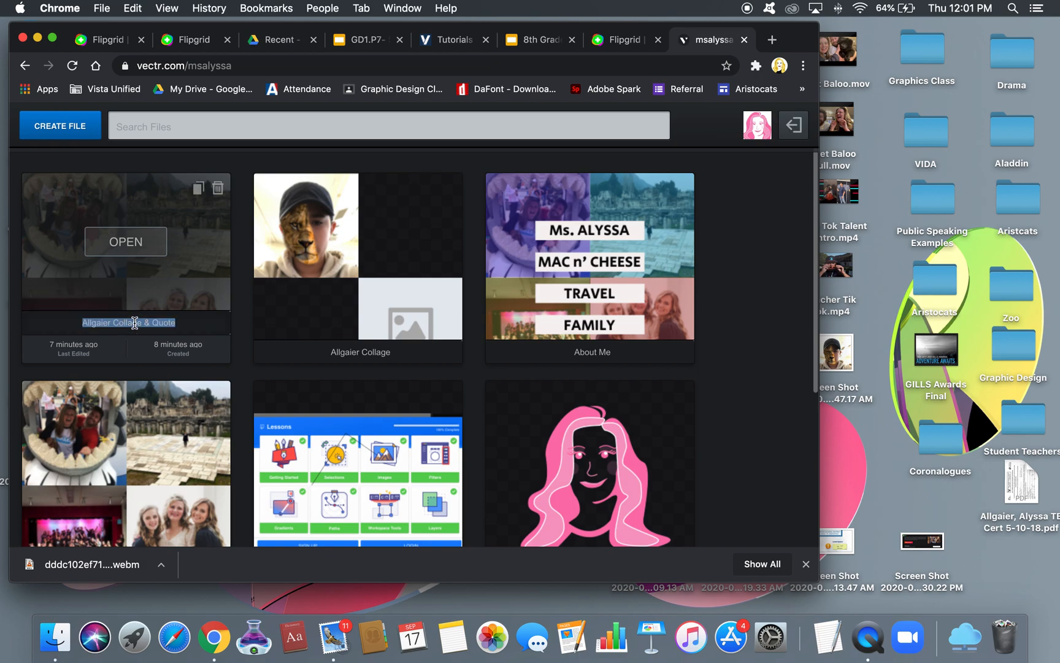
type("Allgaier")
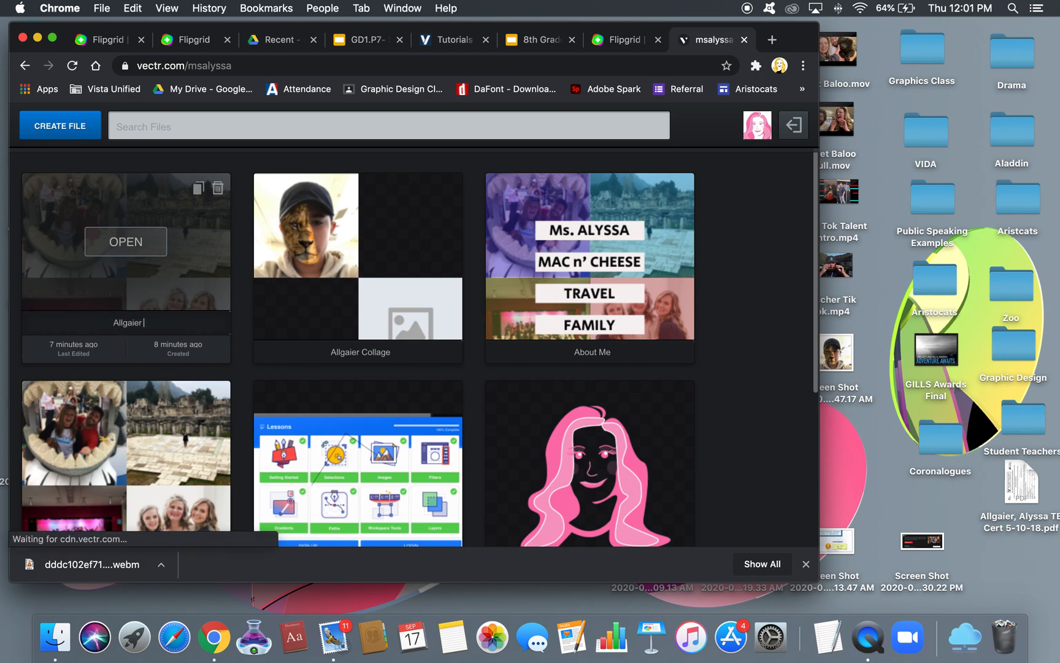
type(" Collage")
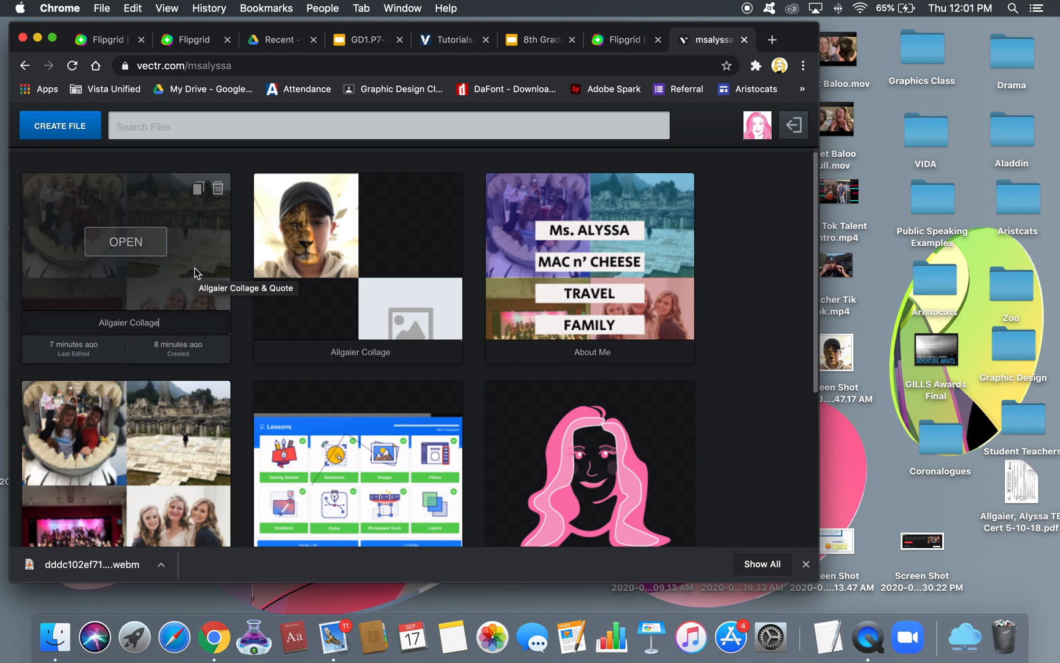
key("Return")
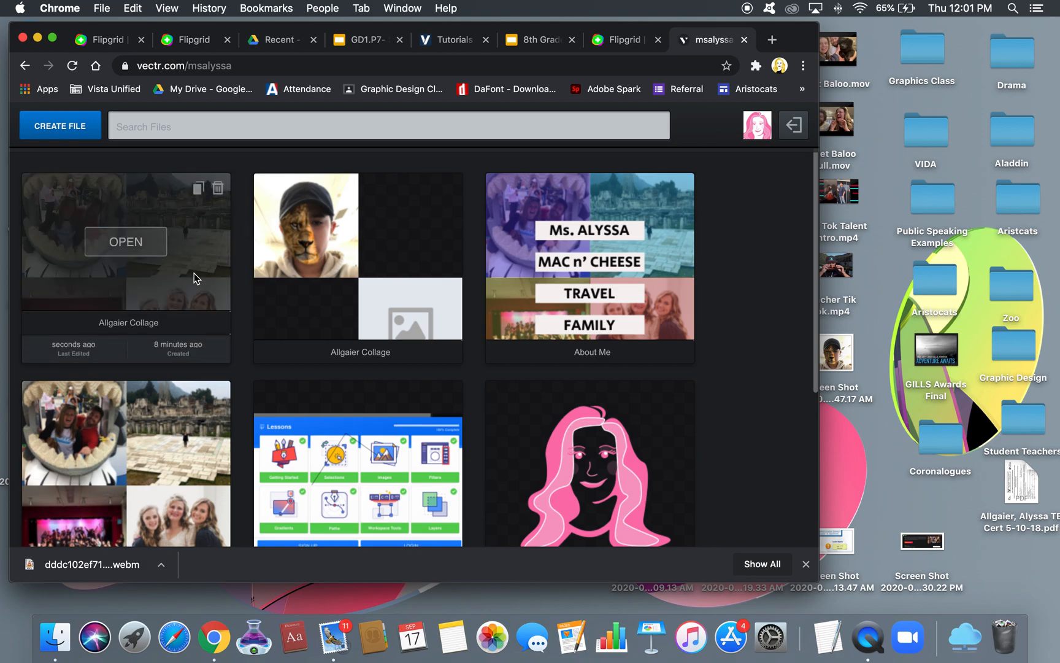
Duplicate it and title the copy 'Allgaier Collage & Quote'
left_click(197, 191)
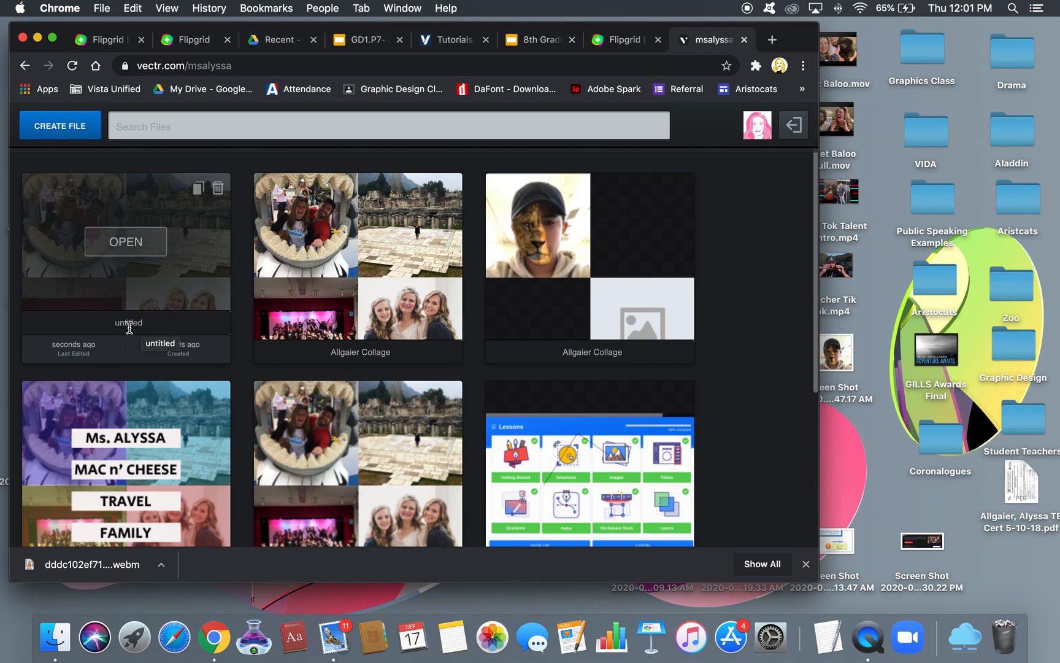
double_click(128, 322)
type("Allgaier Collage")
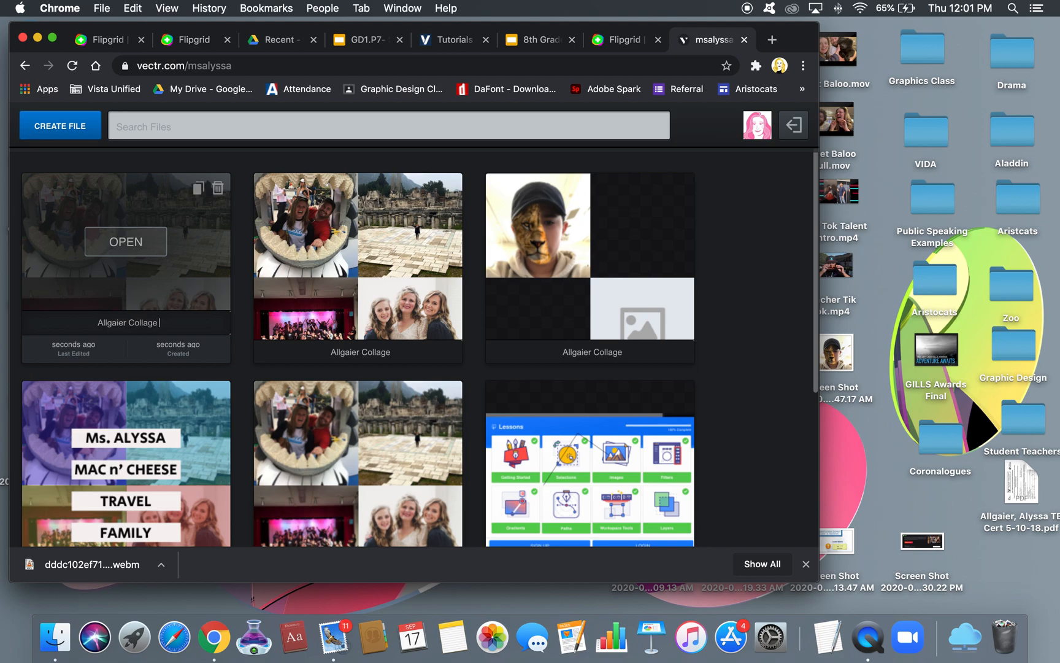
type(" & Quote")
key("Return")
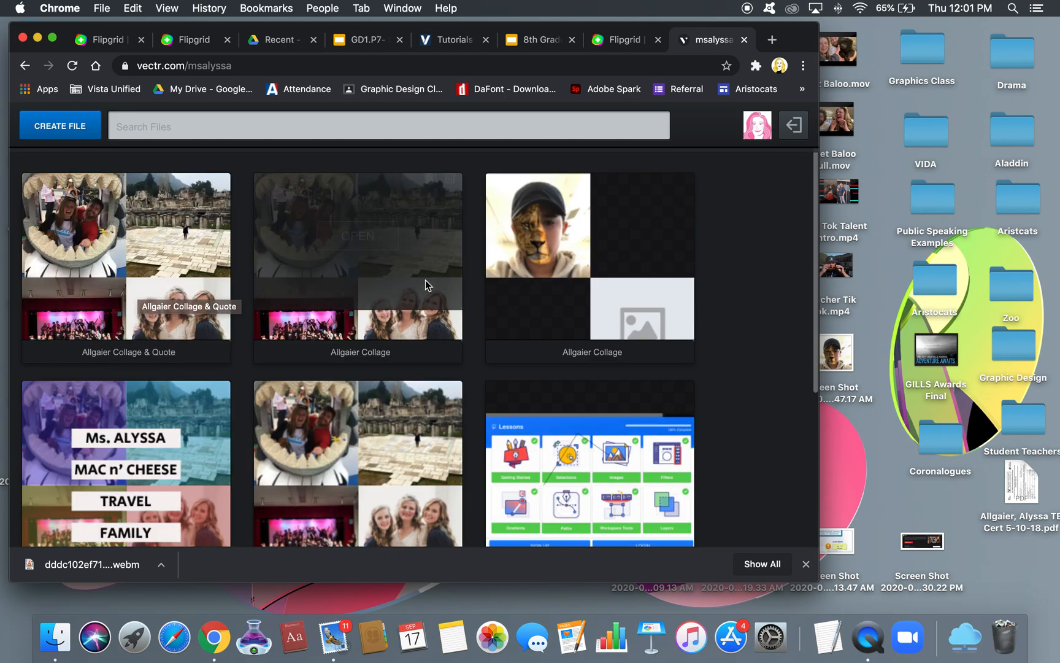
mouse_move(188, 262)
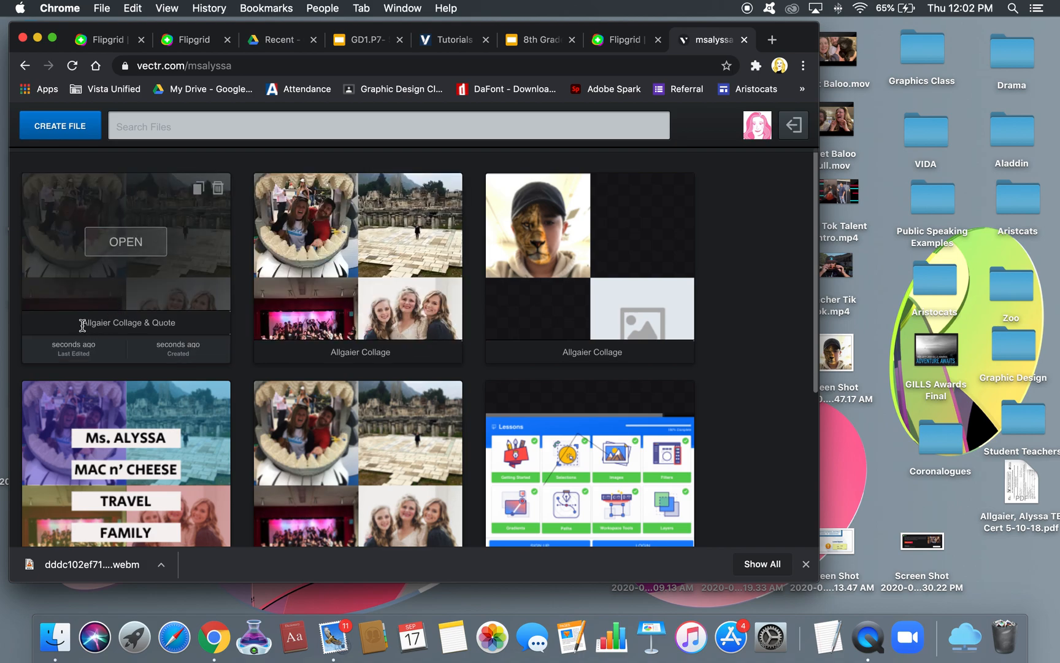
Open 'Allgaier Collage & Quote' in the Vectr editor
left_click(127, 243)
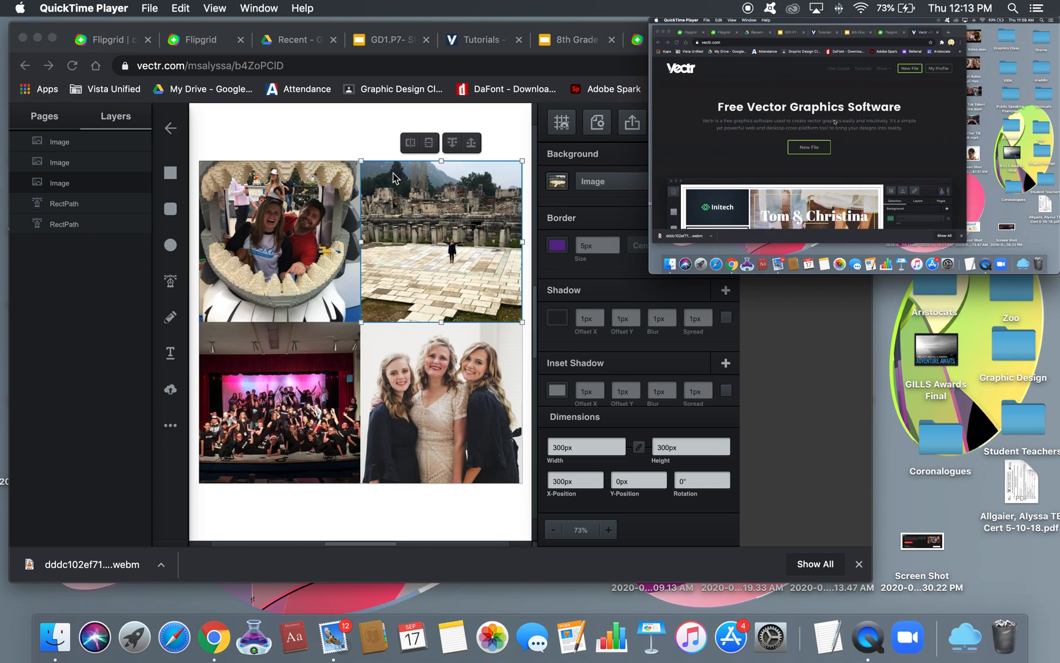
left_click(351, 124)
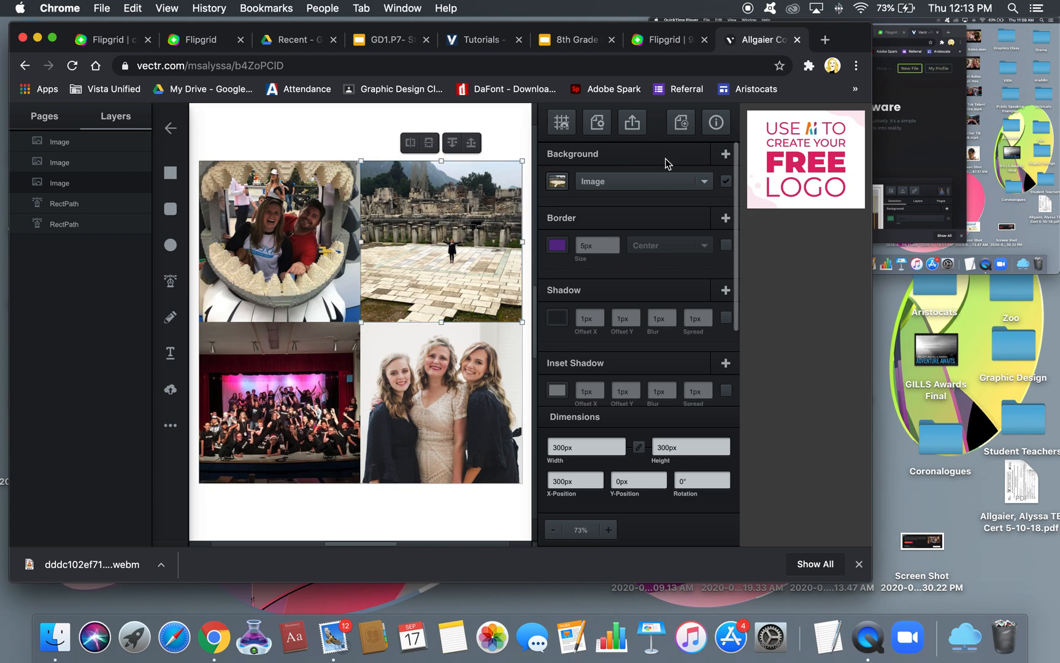
Add a second background fill of type Color to the top-right ruins photo
left_click(726, 154)
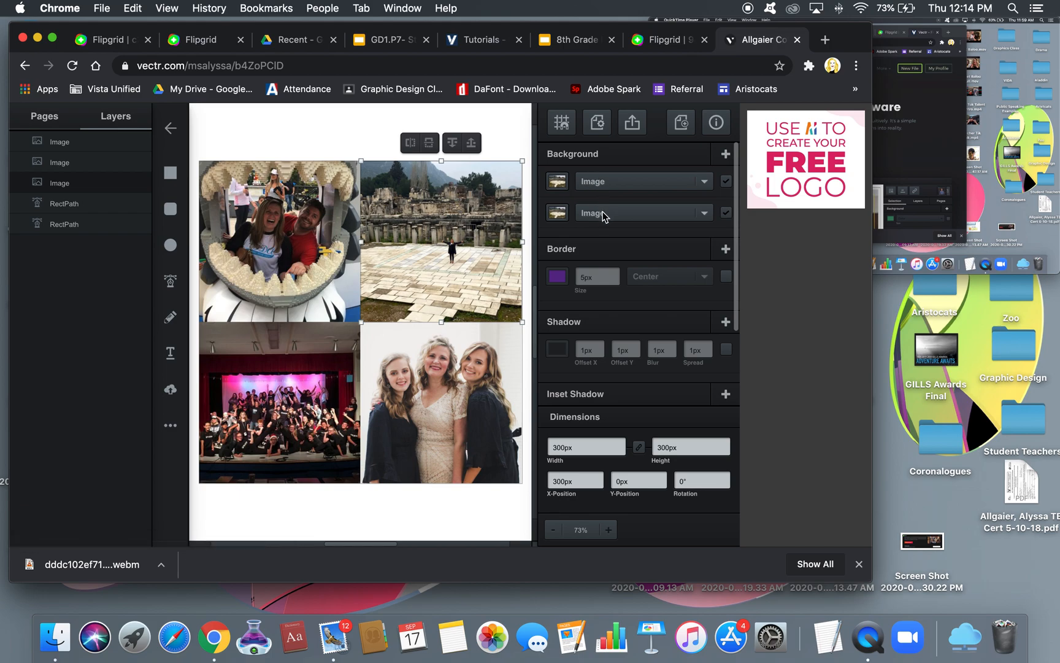
left_click(597, 179)
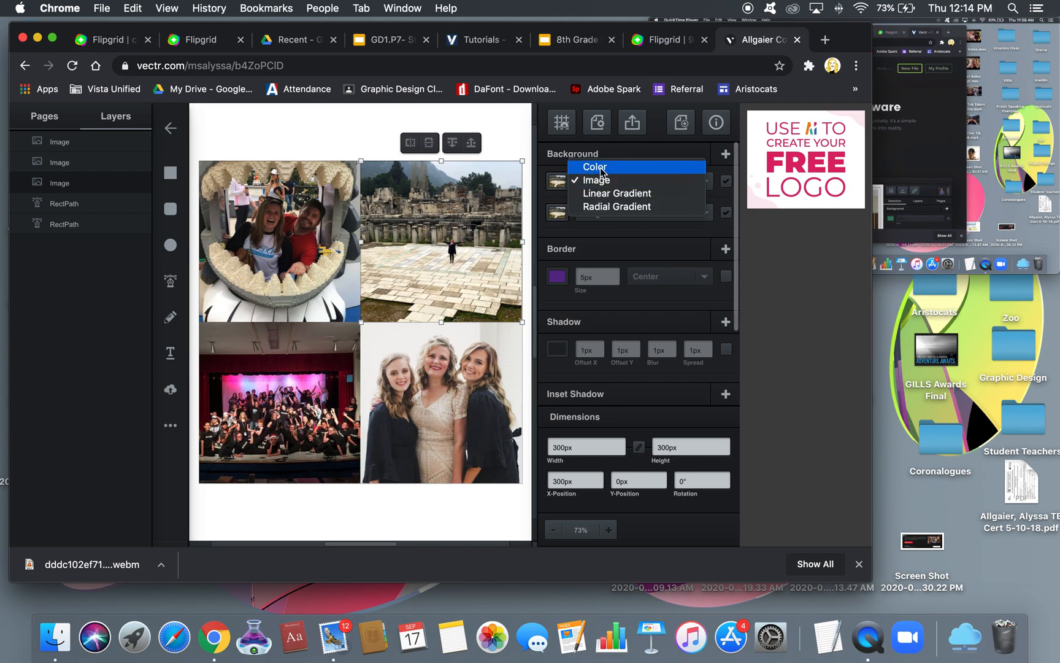
left_click(596, 167)
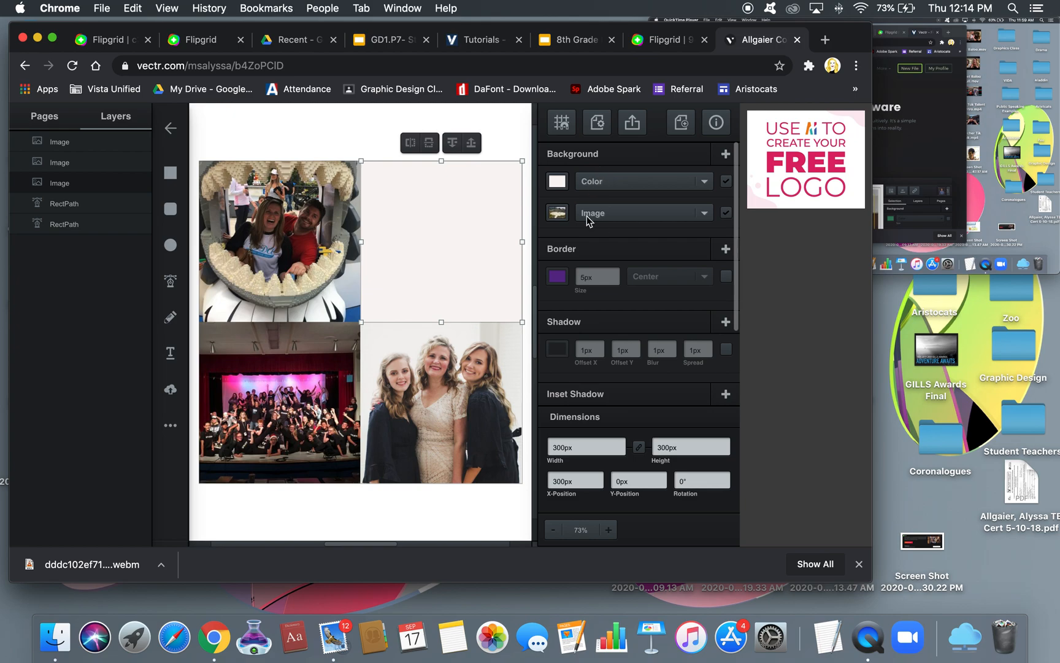
left_click(726, 182)
left_click(726, 183)
left_click(726, 182)
Make the overlay teal rgba(33,226,211) at 51% opacity
left_click(556, 182)
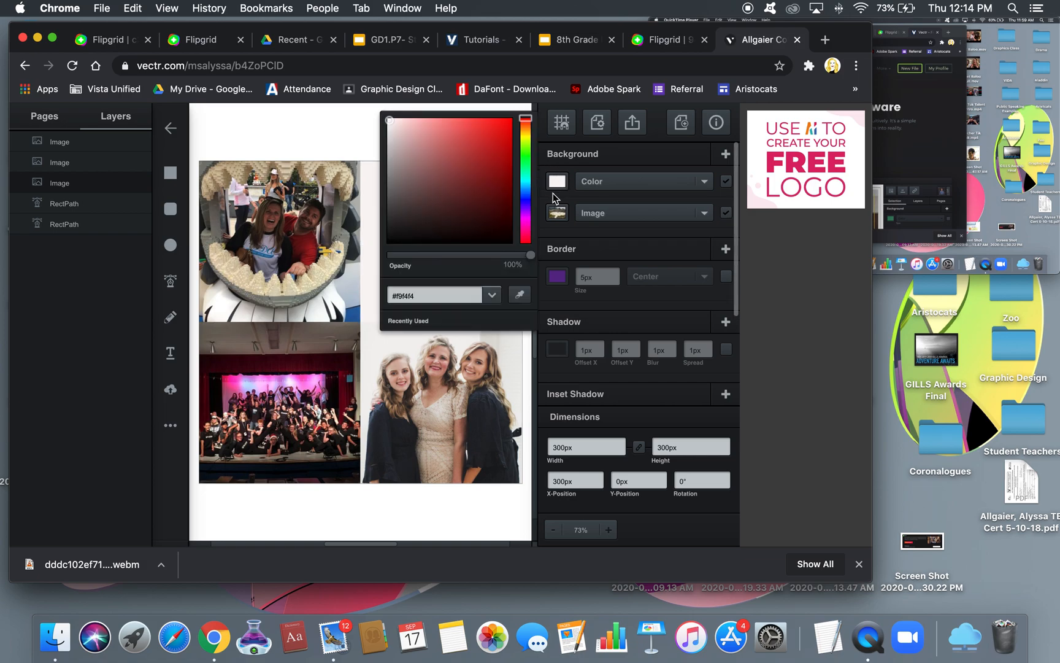
left_click_drag(530, 255, 461, 259)
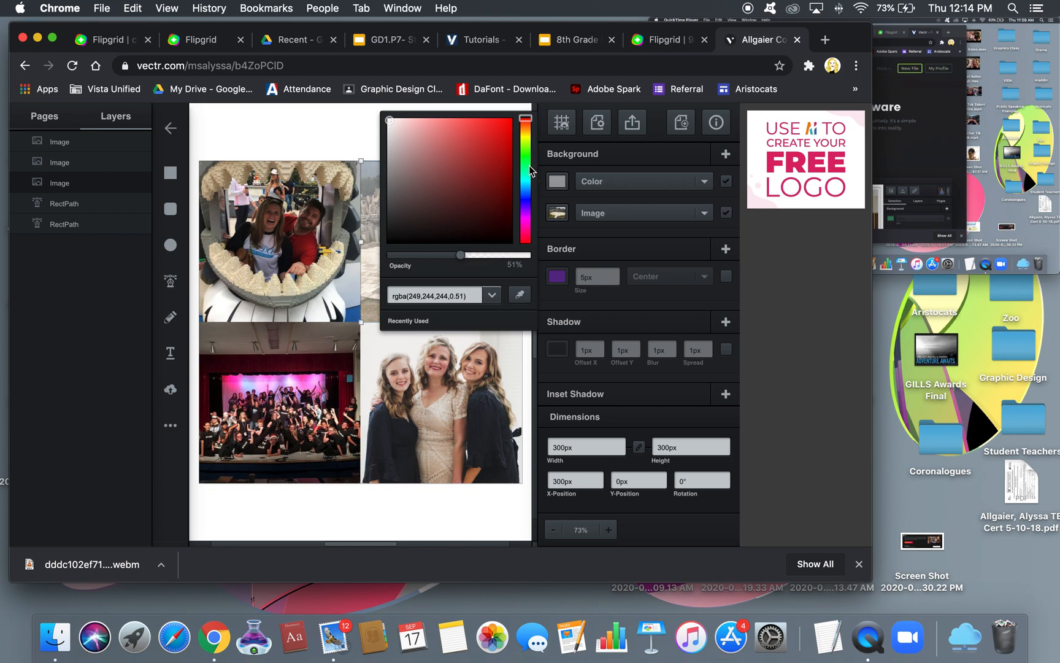
left_click(524, 182)
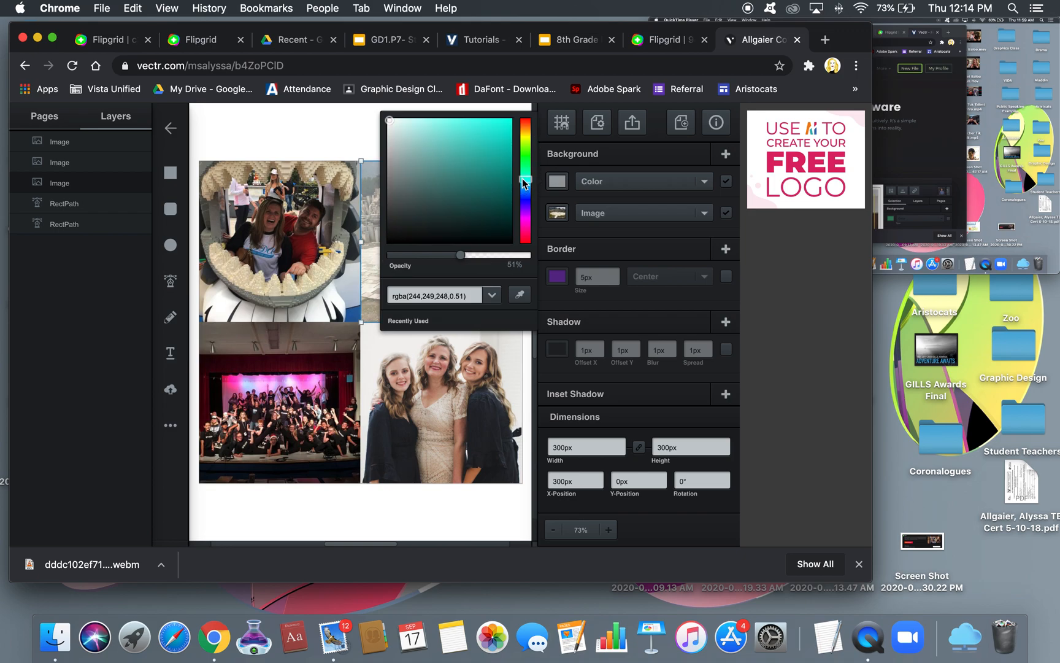
left_click(494, 131)
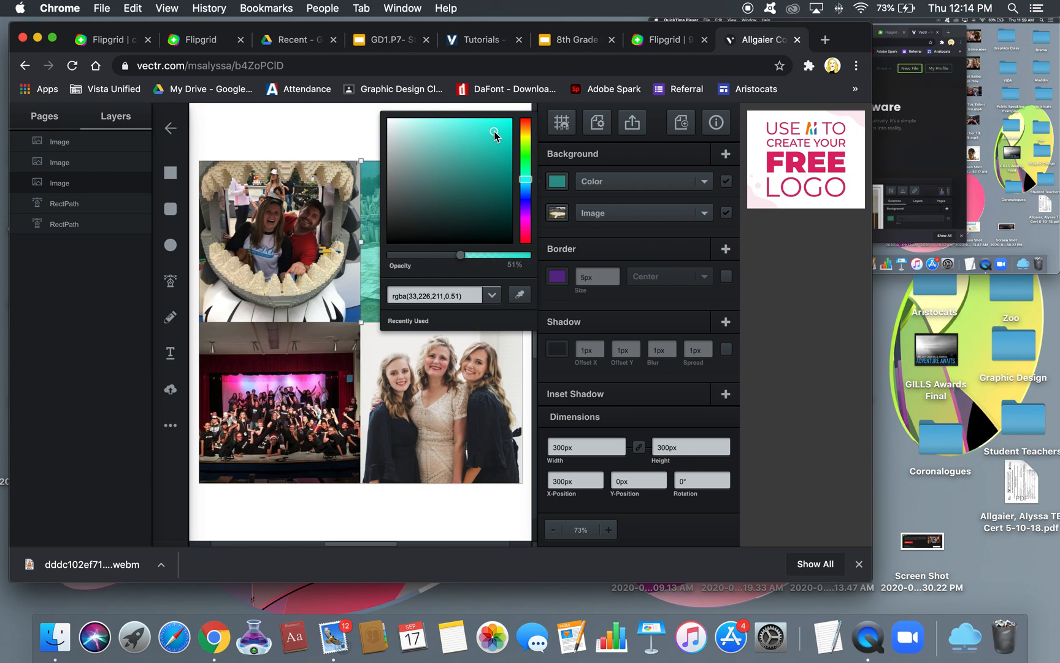
left_click(345, 127)
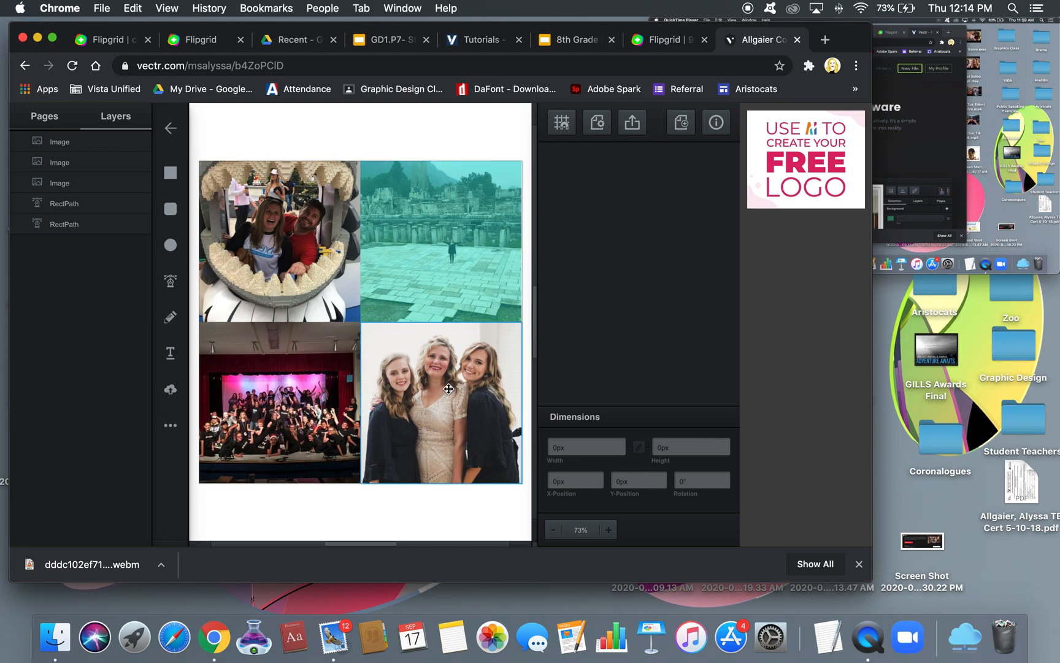
Add a Color background fill to the bottom-right photo of three women
left_click(449, 389)
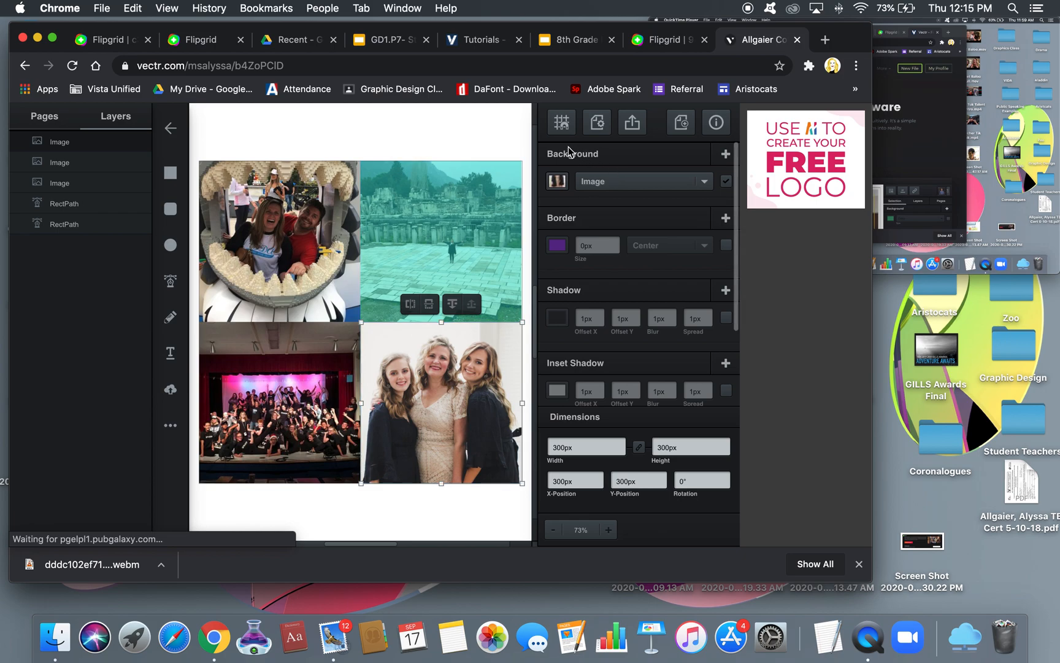
left_click(725, 154)
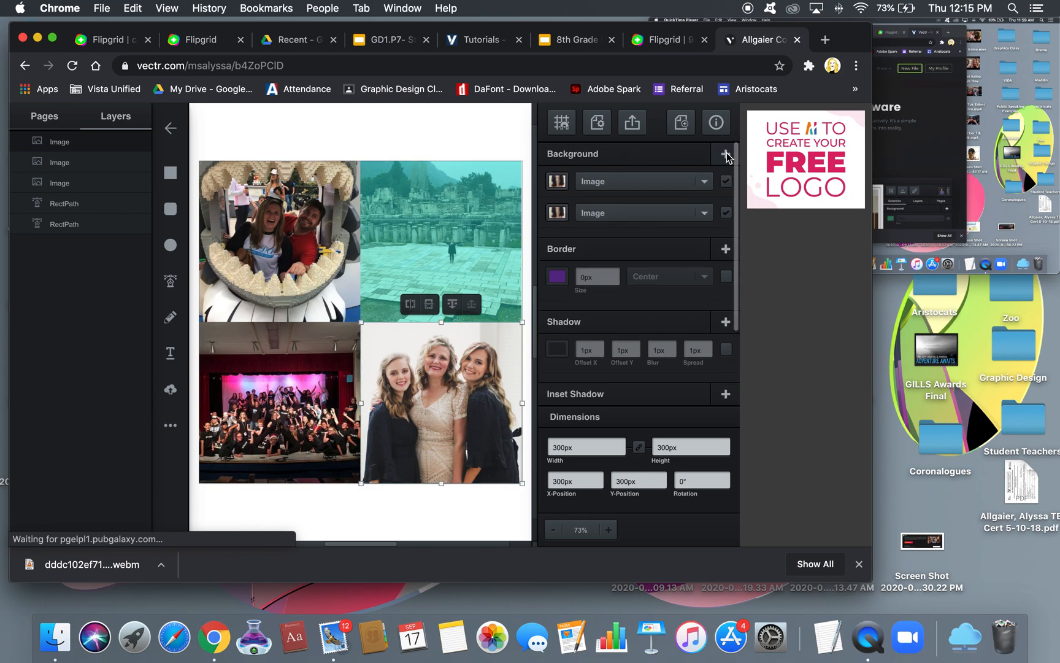
left_click(617, 182)
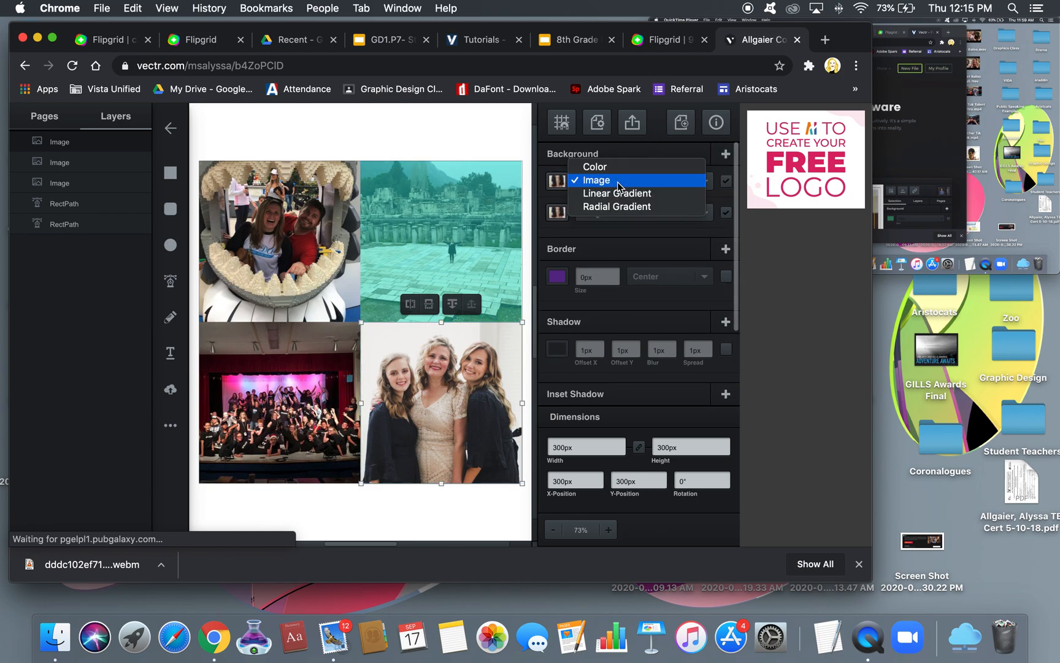
left_click(616, 167)
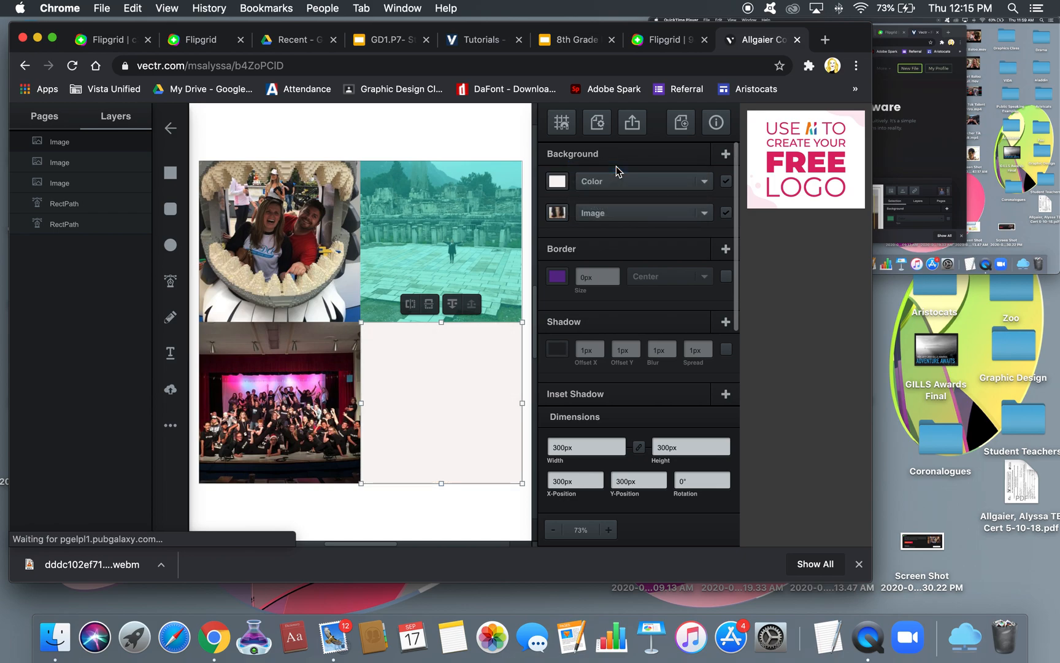
left_click(726, 181)
left_click(727, 182)
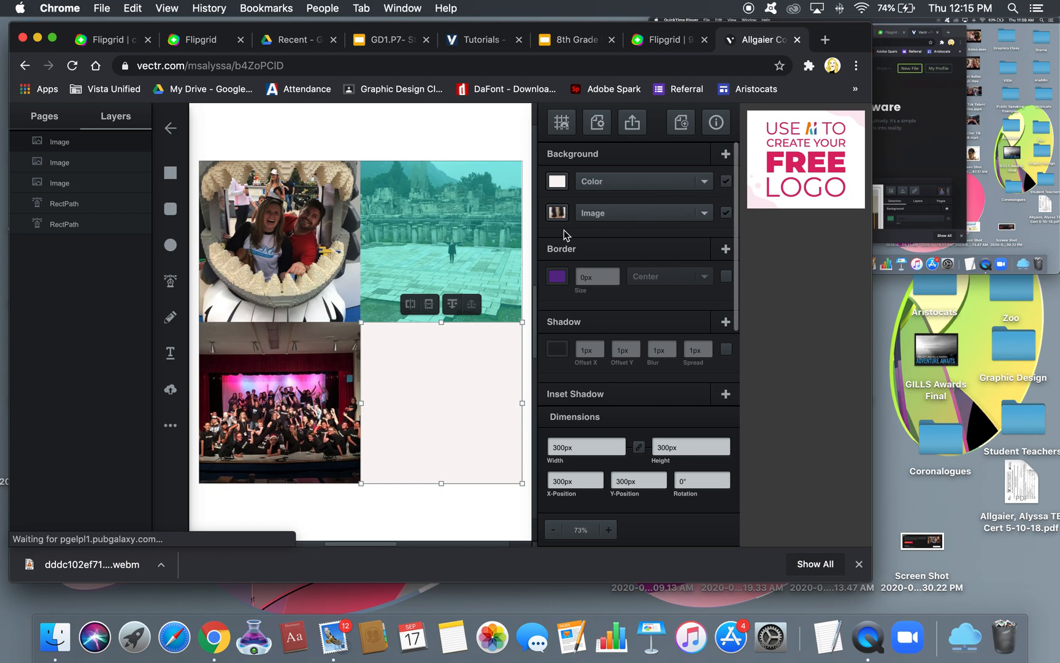
mouse_move(552, 226)
left_mouse_down()
mouse_move(557, 179)
mouse_move(573, 195)
mouse_move(571, 224)
left_mouse_up()
Set that fill to magenta rgba(226,81,237) at 45% opacity
left_click(557, 181)
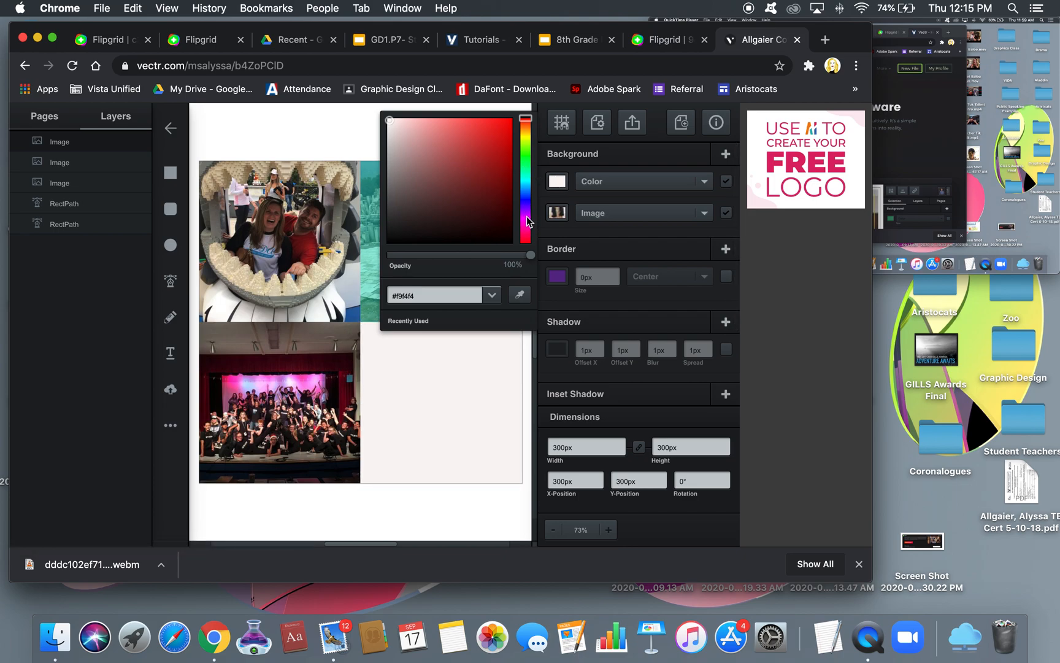
left_click(526, 224)
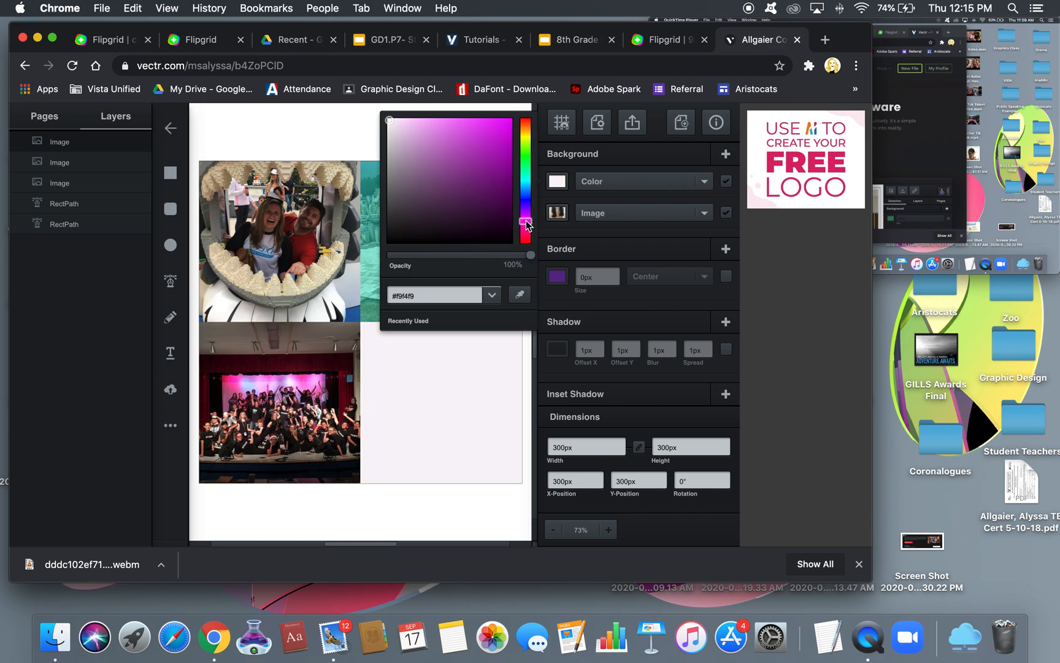
left_click(470, 126)
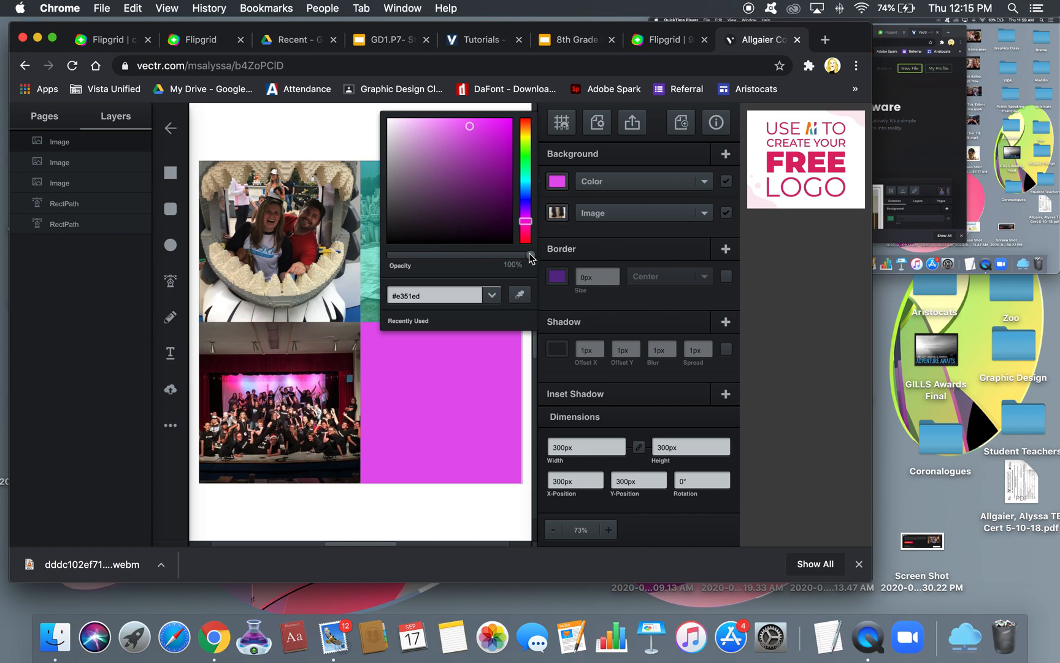
left_click_drag(530, 254, 453, 266)
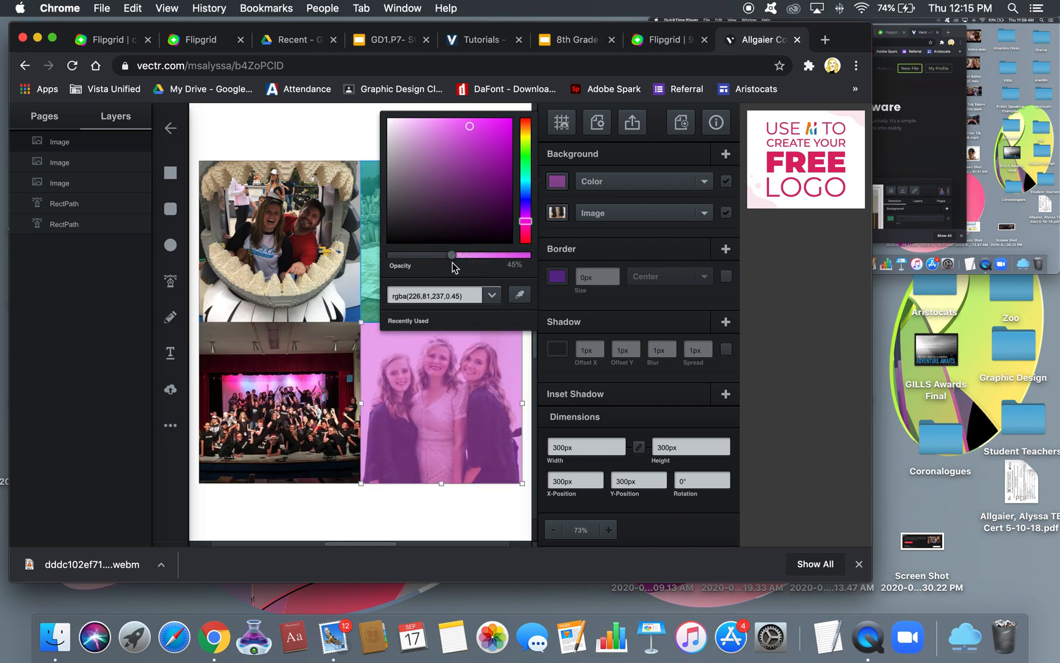
left_click(321, 124)
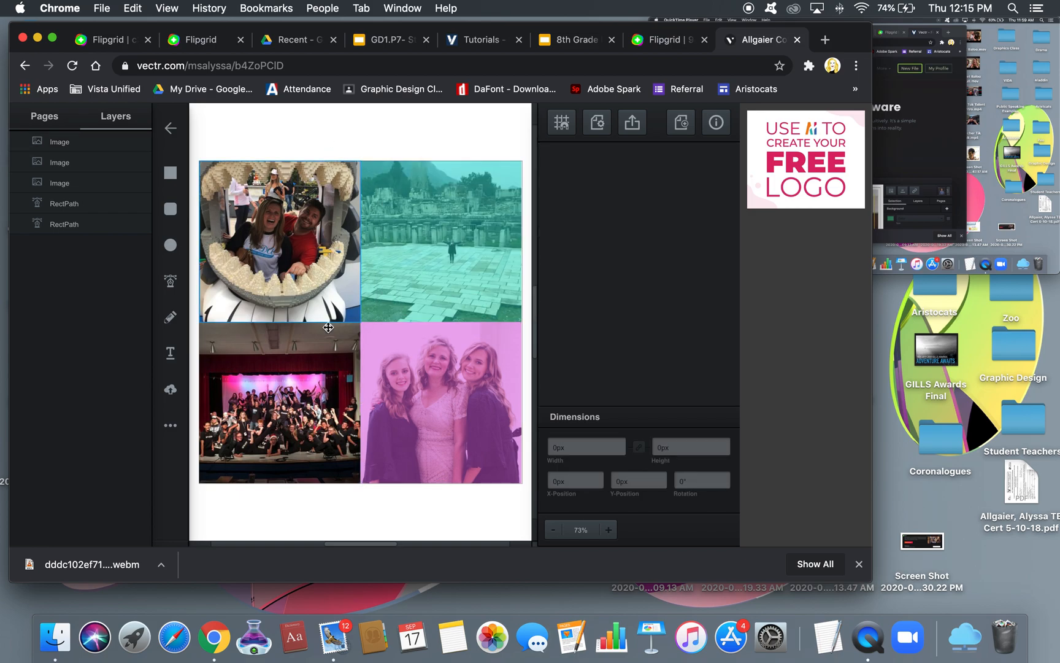
Add a Color background fill to the bottom-left stage photo
left_click(280, 402)
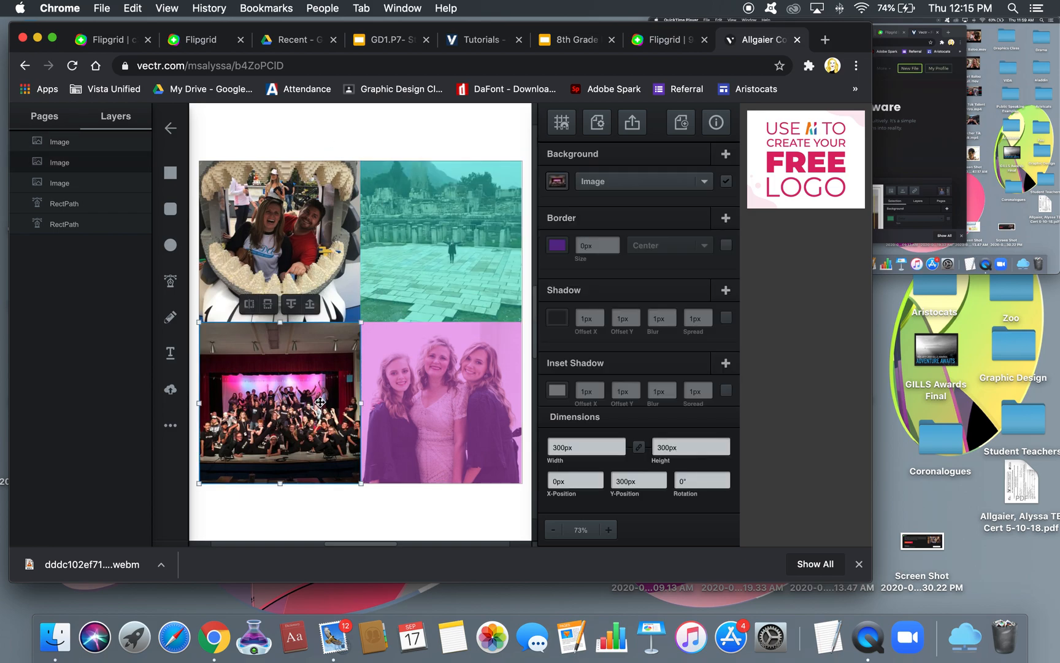
left_click(726, 158)
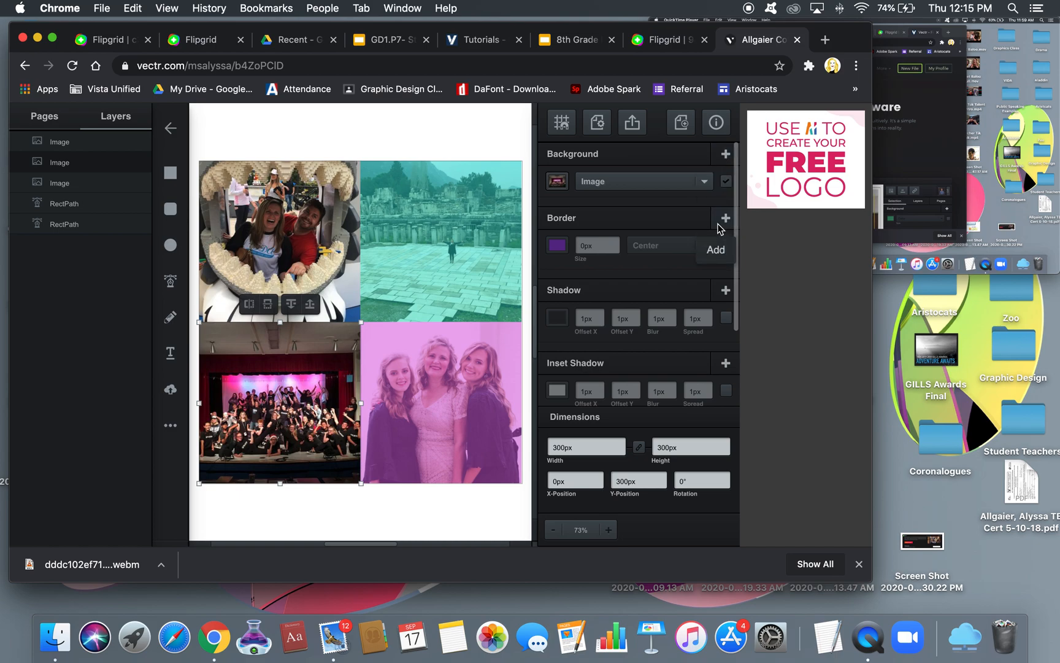
left_click(349, 129)
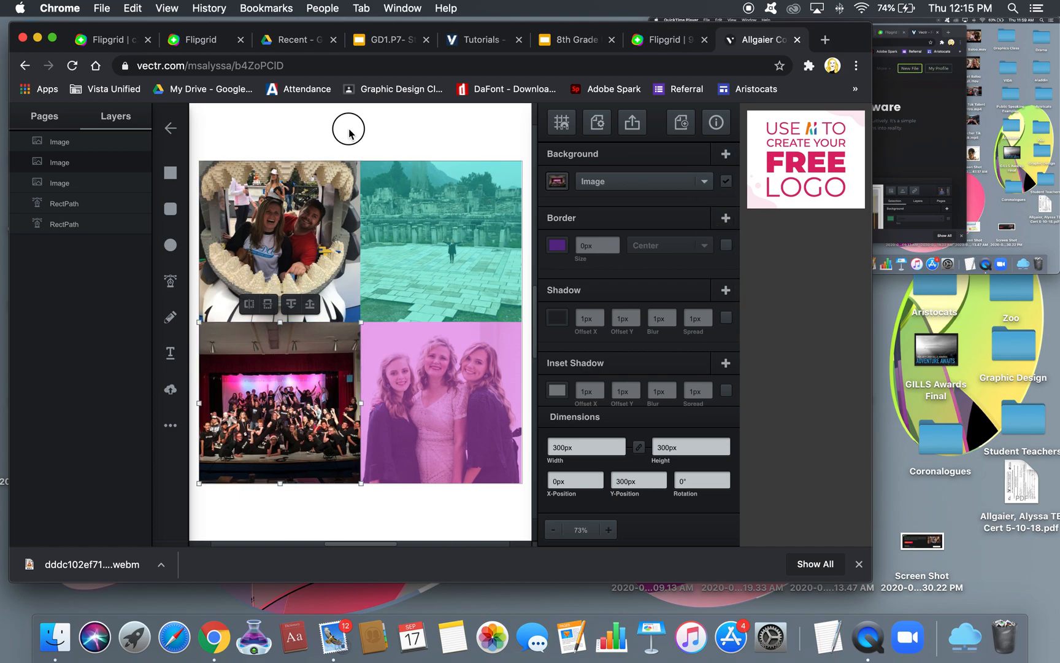
left_click(294, 372)
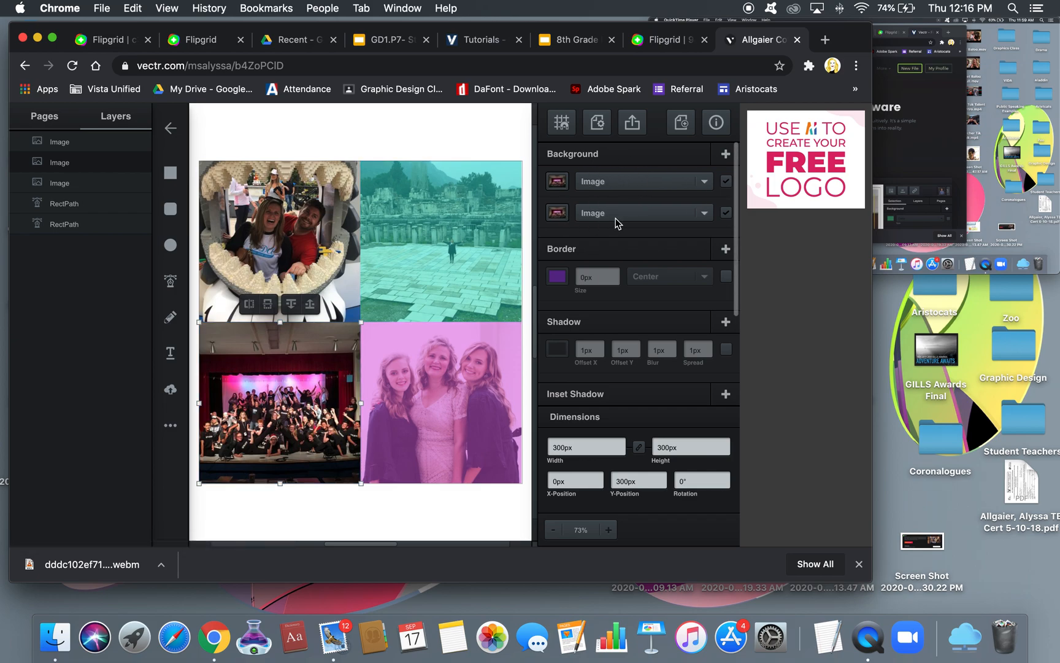
left_click(377, 132)
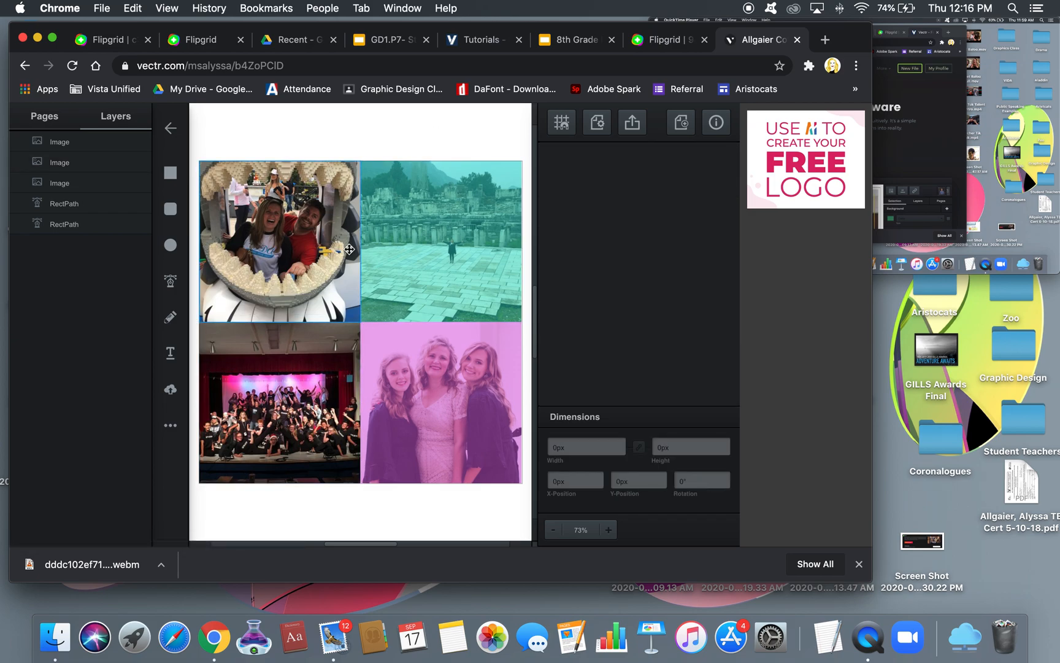
left_click(336, 380)
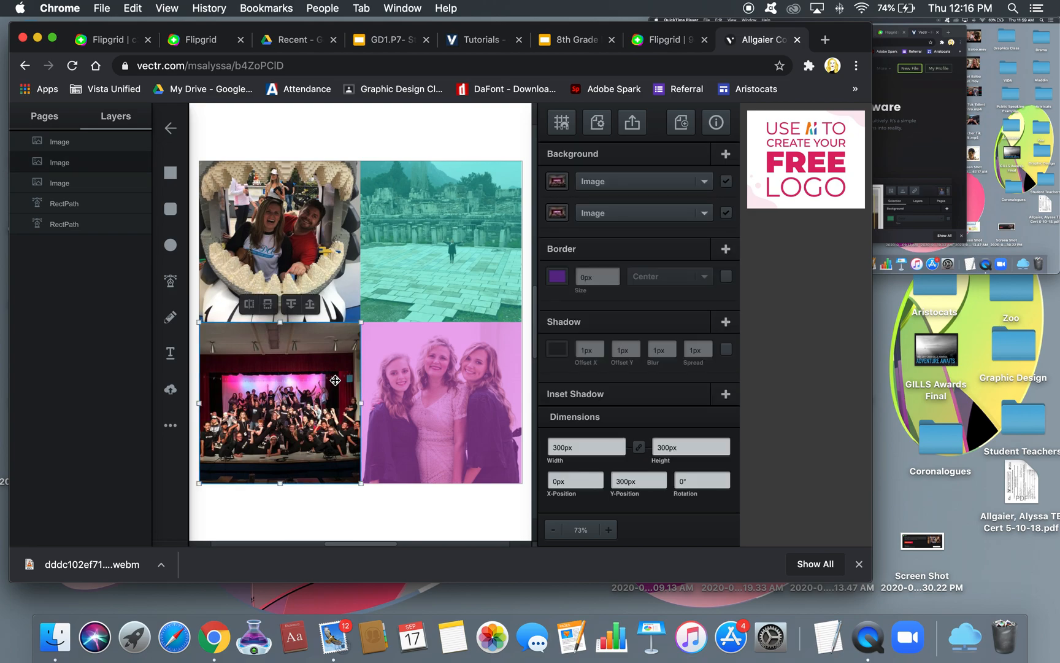
left_click(600, 184)
left_click(600, 168)
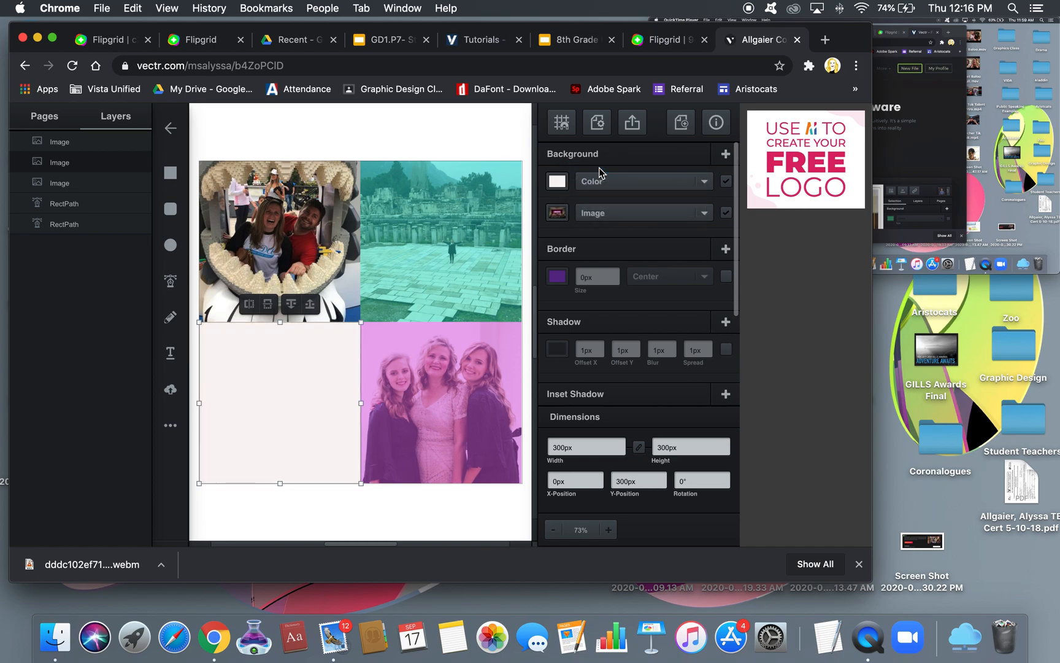
Set that fill to bright green rgba(142,238,89) at 45% opacity
left_click(557, 181)
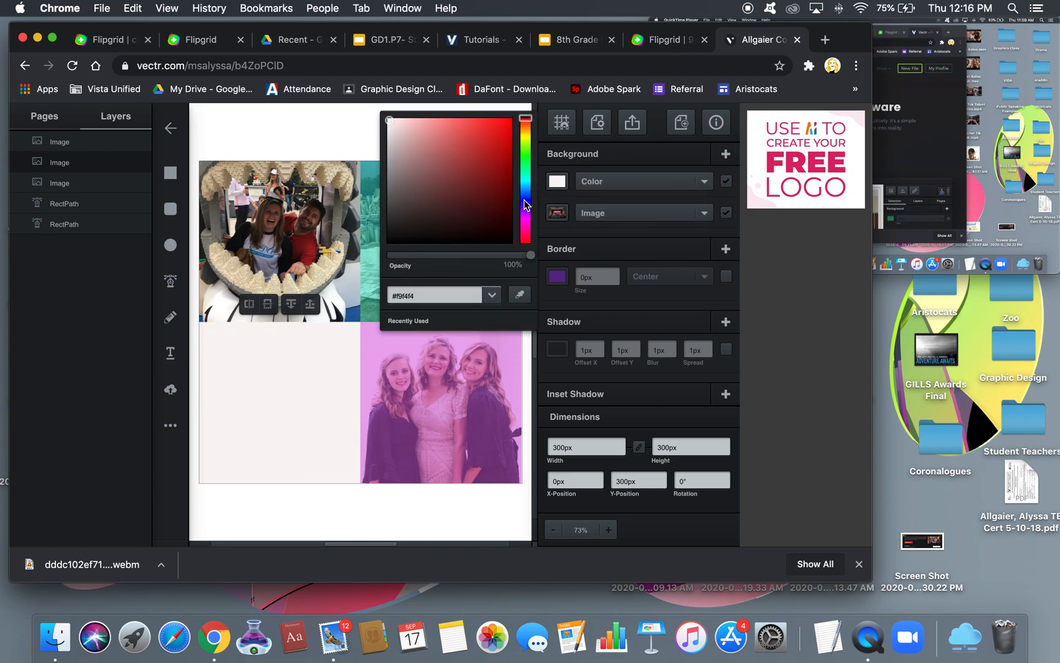
left_click(525, 155)
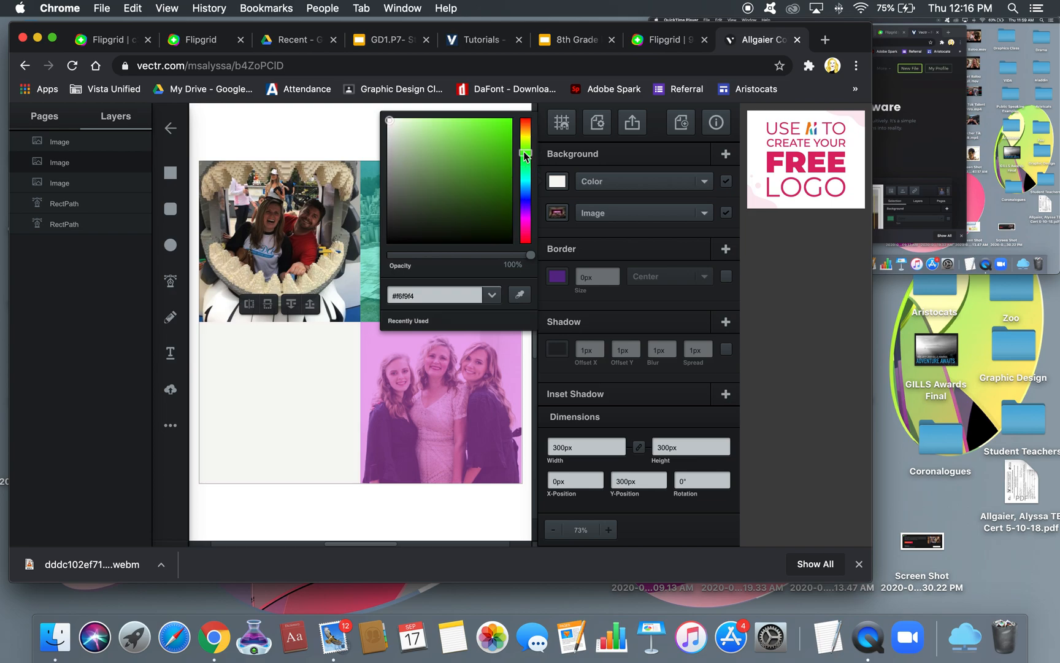
left_click(465, 126)
left_click_drag(530, 255, 452, 265)
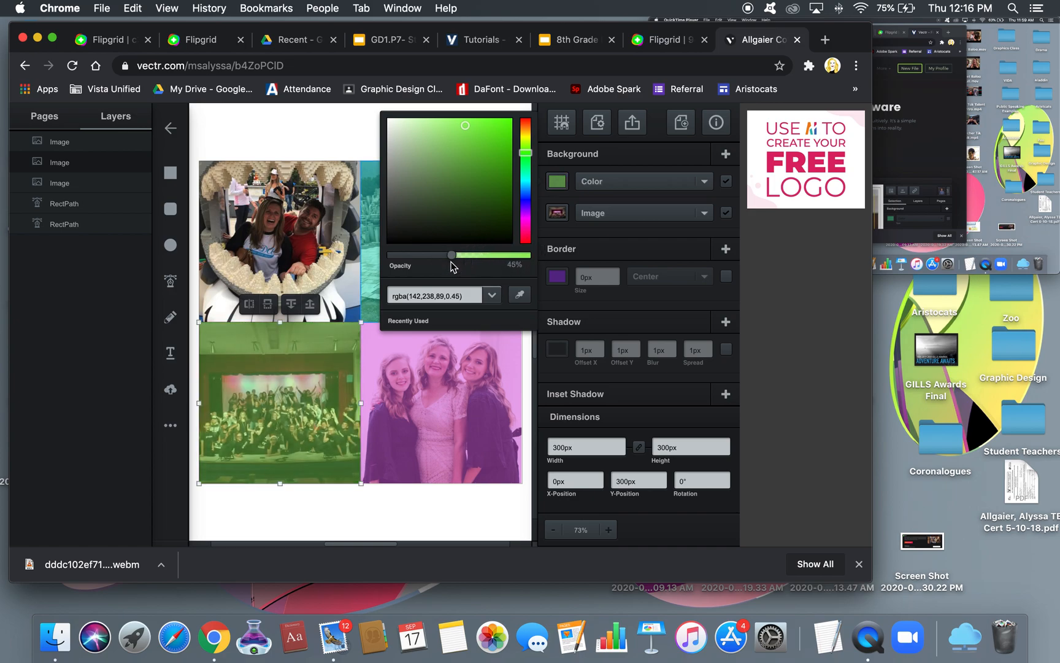
Change the top-left photo's first background fill to Color and disable the duplicate image fill
left_click(330, 136)
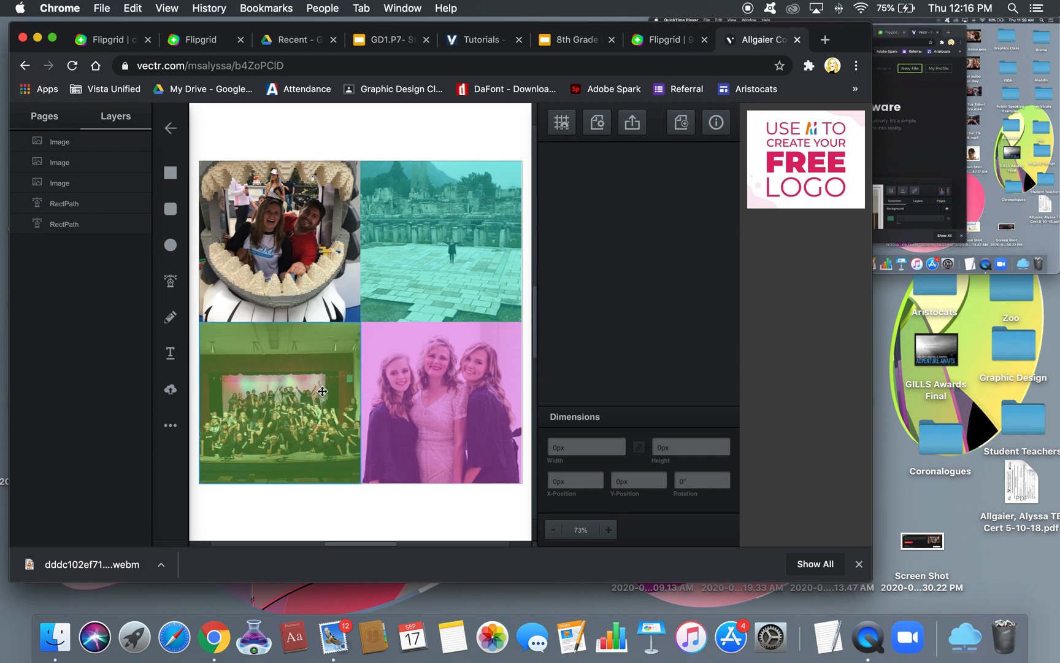
left_click(308, 214)
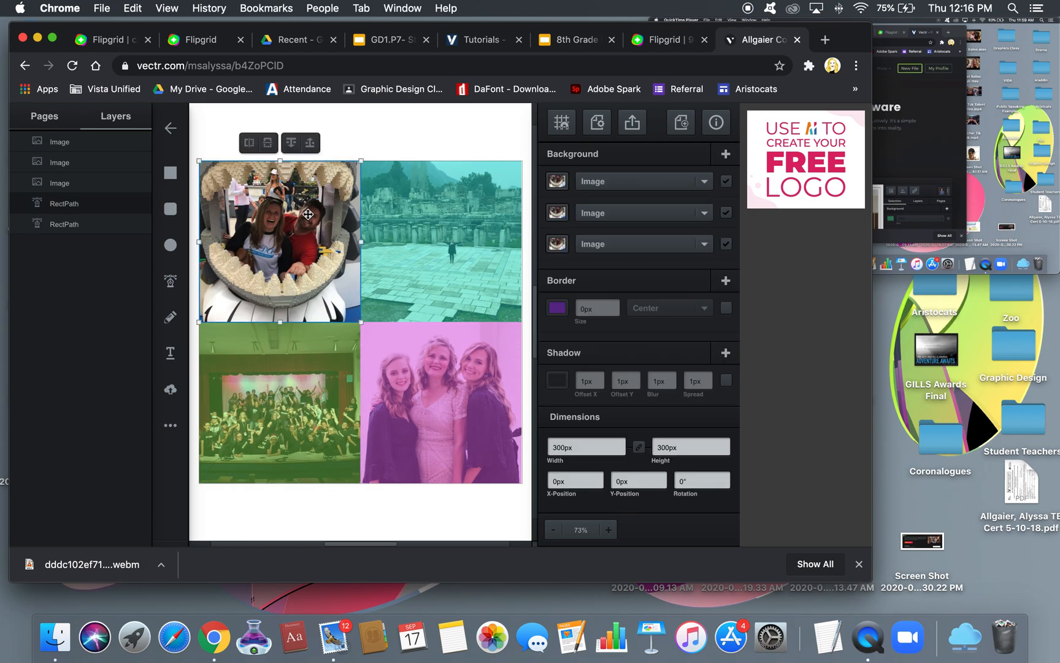
left_click(672, 182)
left_click(675, 168)
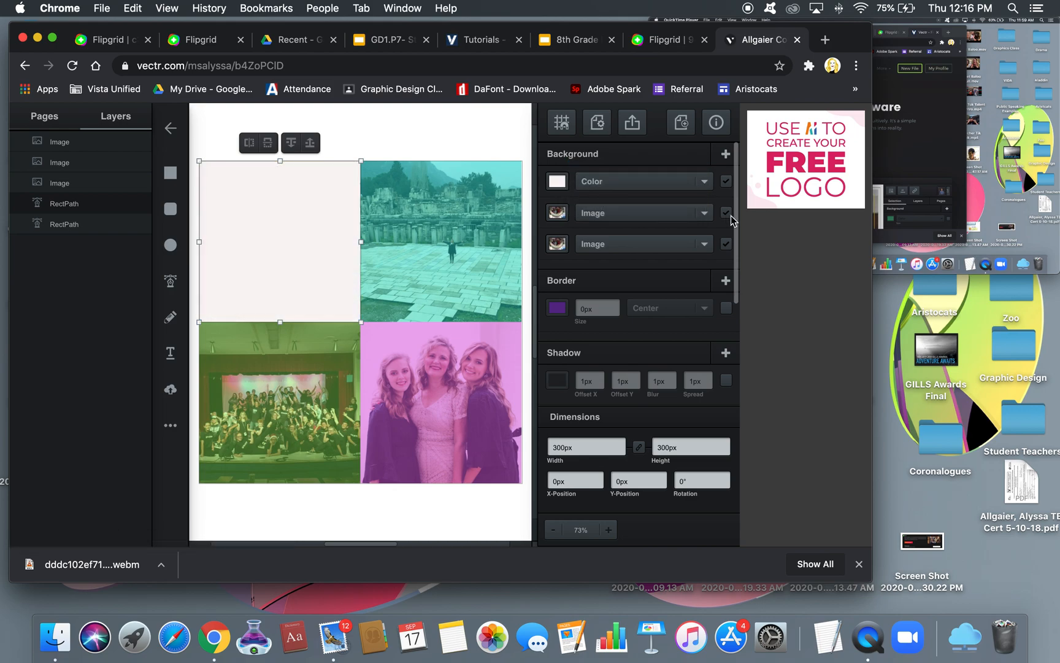
left_click(727, 214)
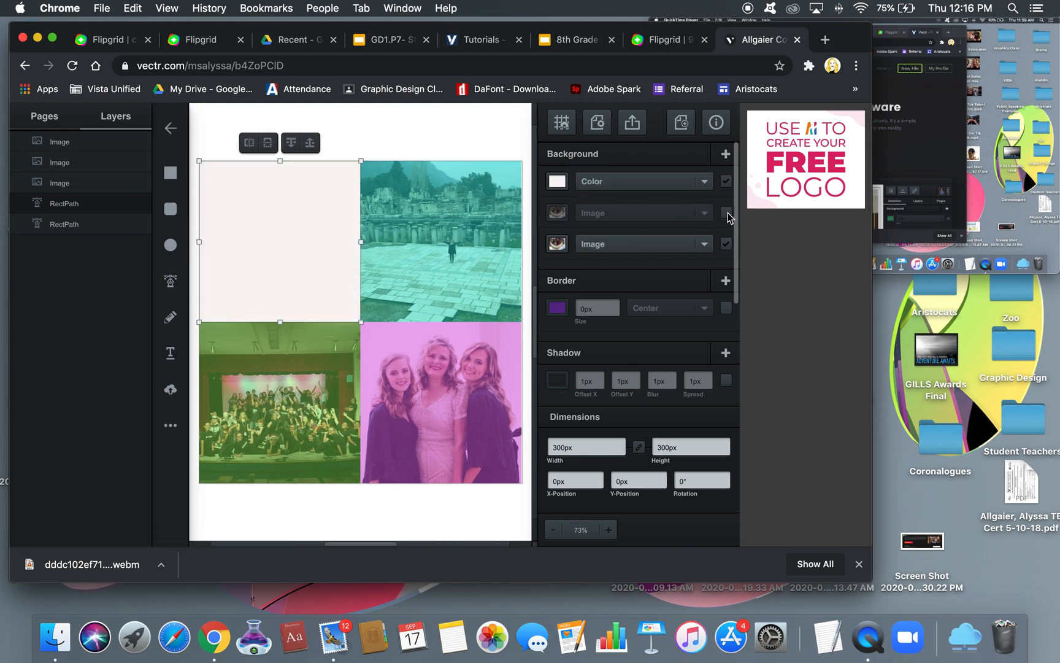
Set the fill to semi-transparent red, rgba(229,44,72,0.44)
left_click(557, 181)
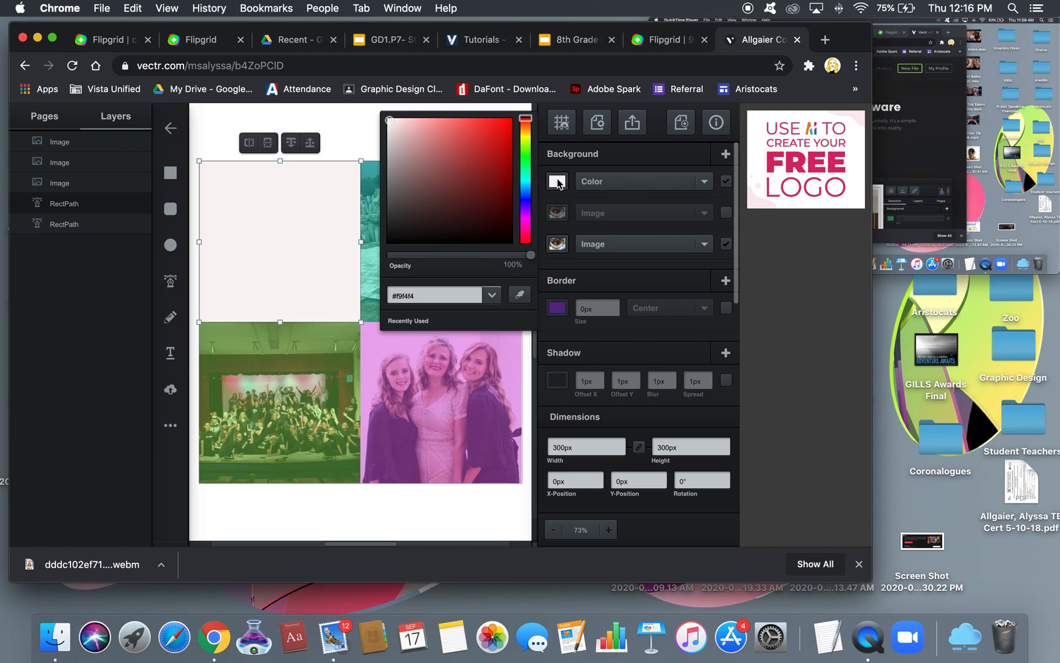
left_click(525, 237)
left_click_drag(525, 238, 525, 243)
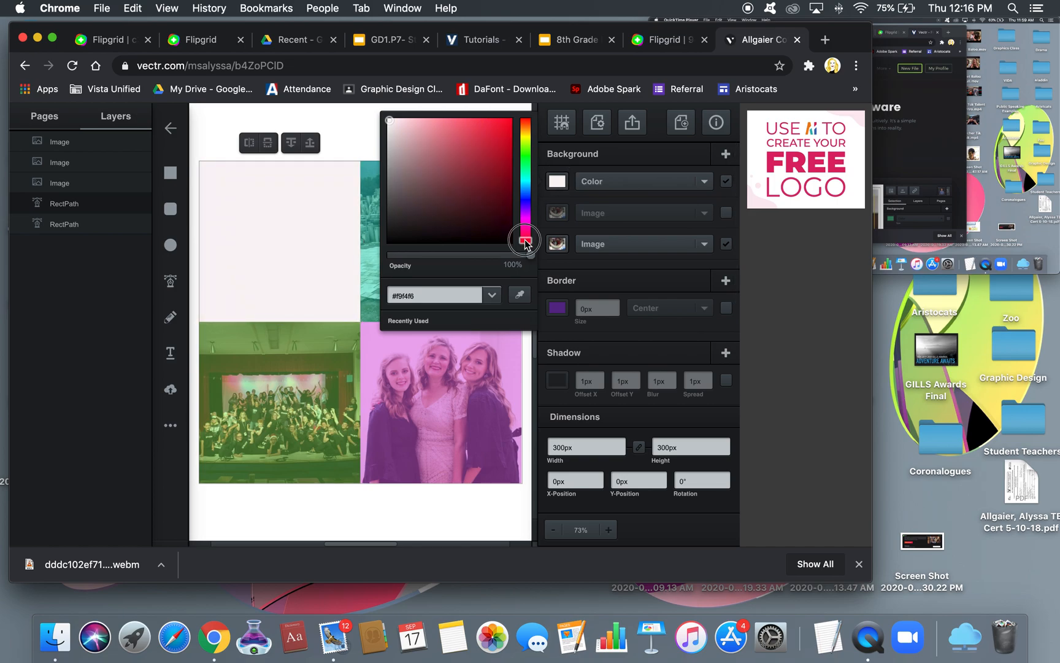
left_click(489, 130)
left_click_drag(530, 254, 451, 258)
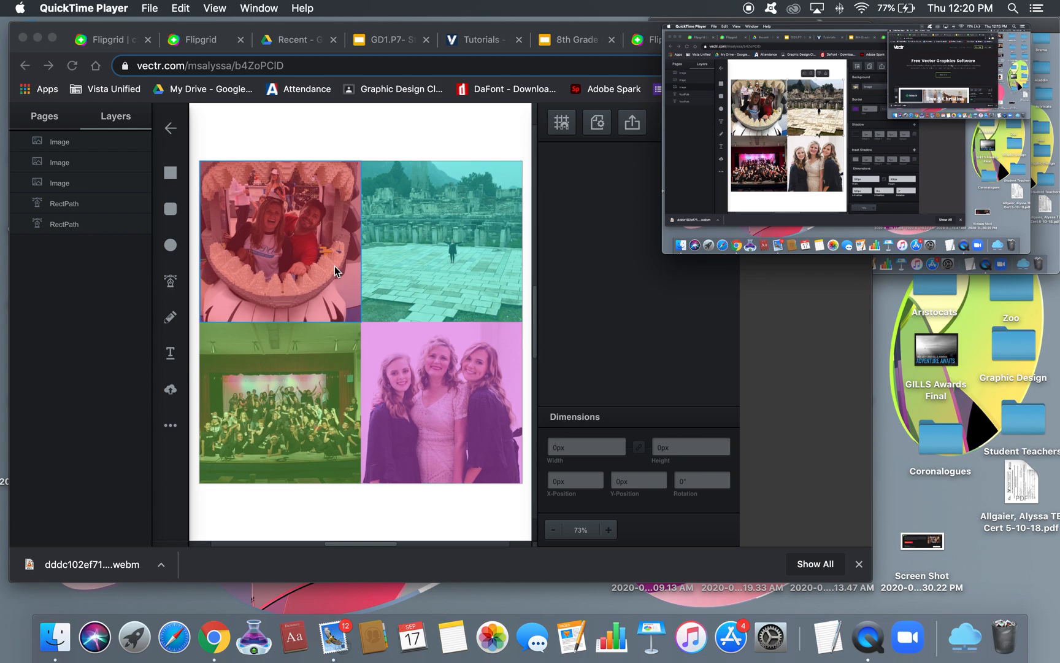
Draw a text box with the placeholder 'Text' on the collage
left_click(174, 353)
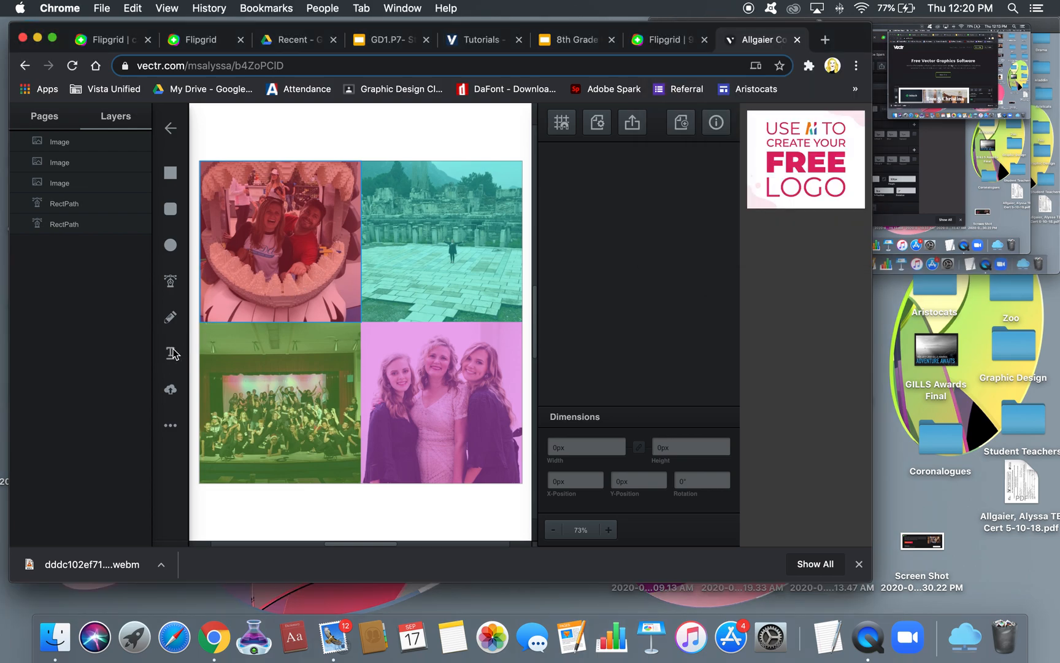
left_click(170, 355)
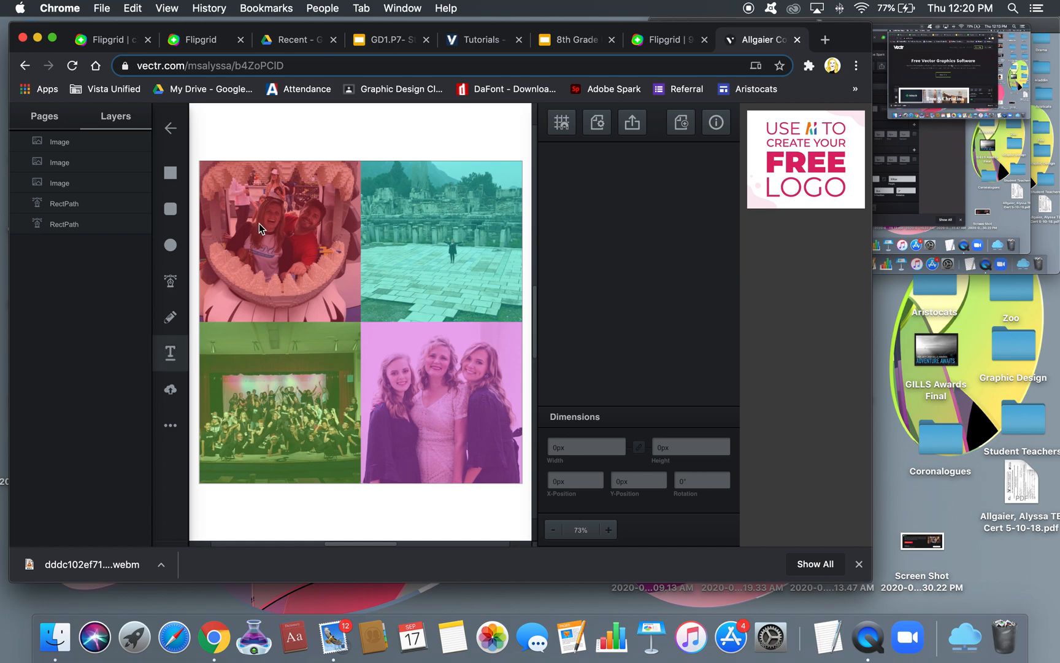
left_click_drag(251, 216, 462, 418)
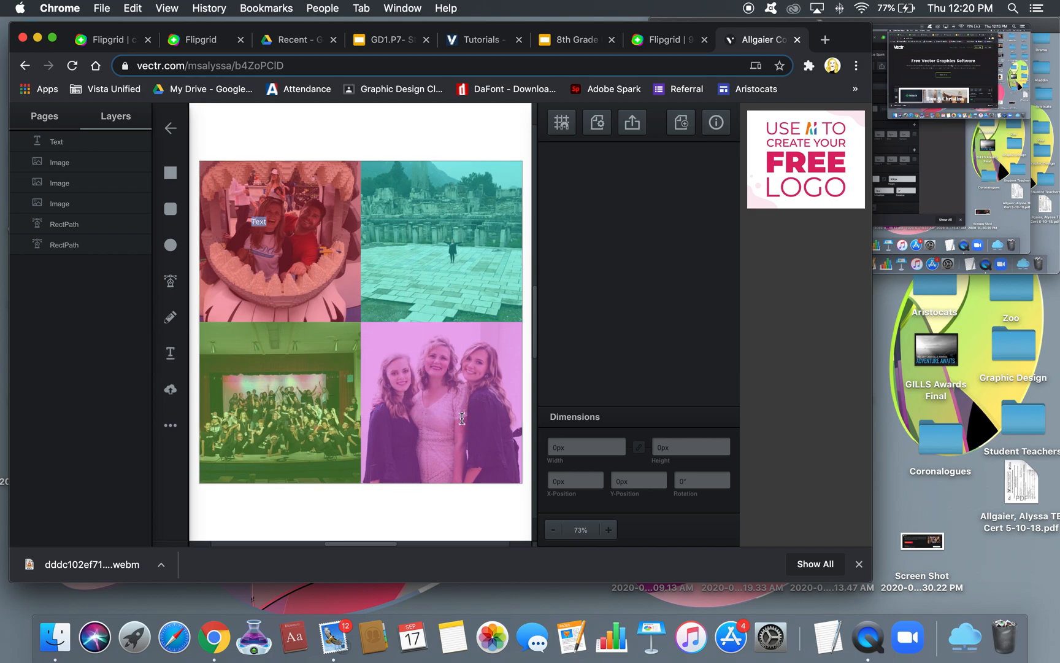
Turn on object snapping and position the text over the top-left photo
left_click(561, 123)
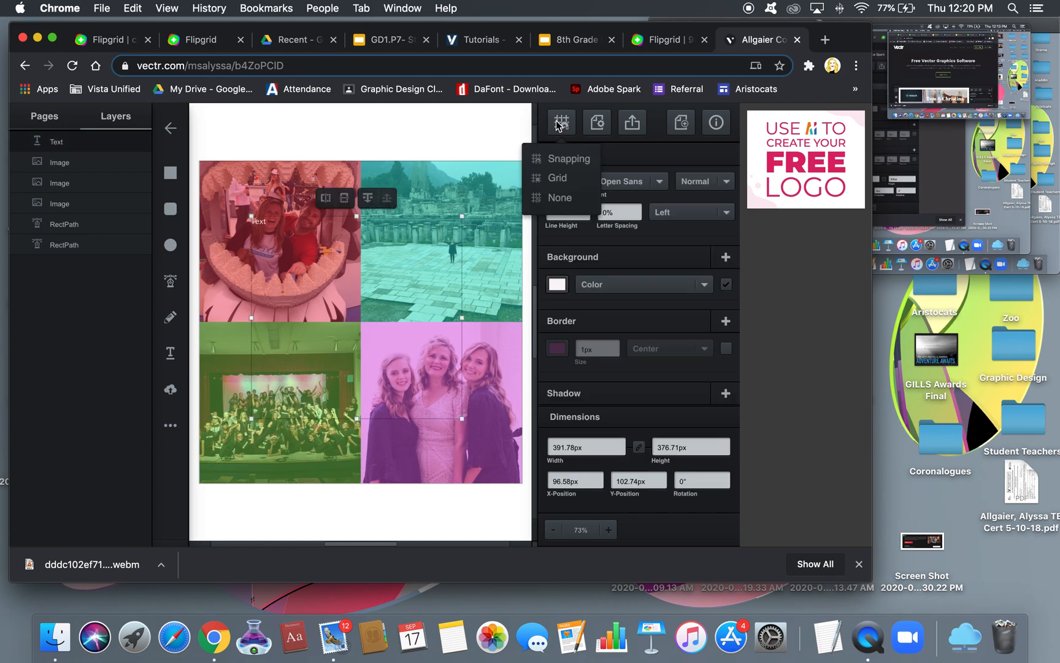
left_click(558, 159)
left_click_drag(411, 226, 417, 235)
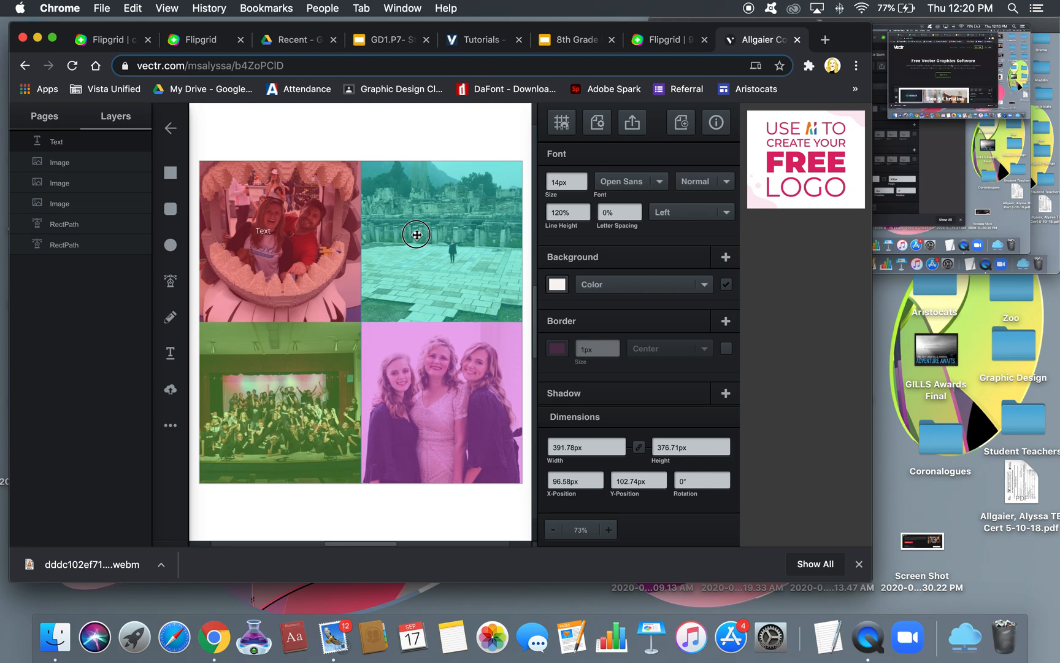
left_click_drag(416, 234, 417, 230)
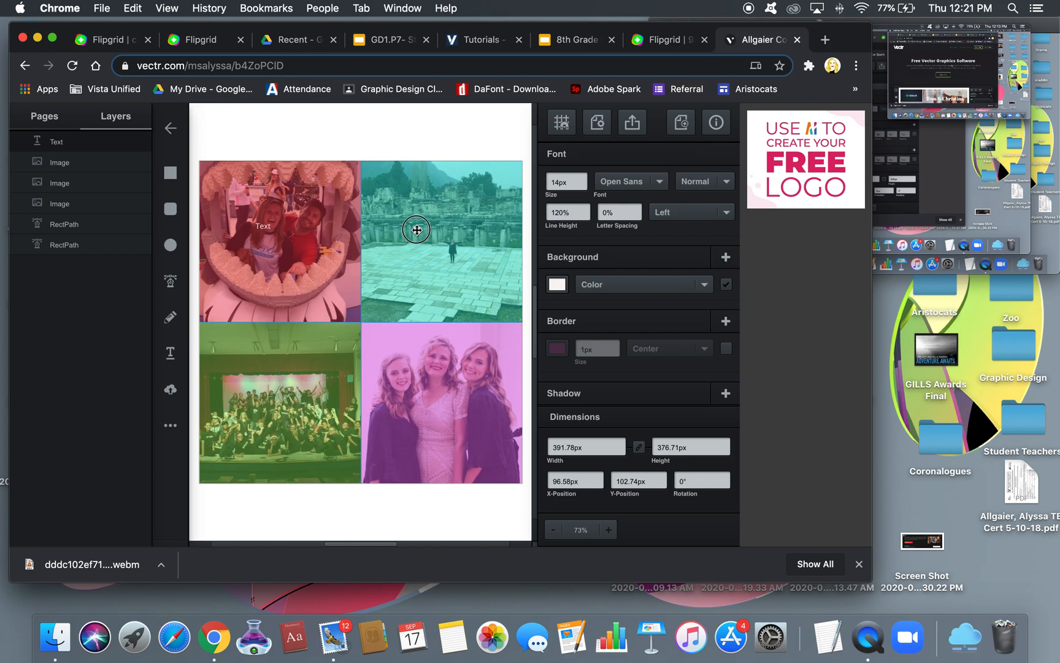
left_click_drag(416, 230, 416, 230)
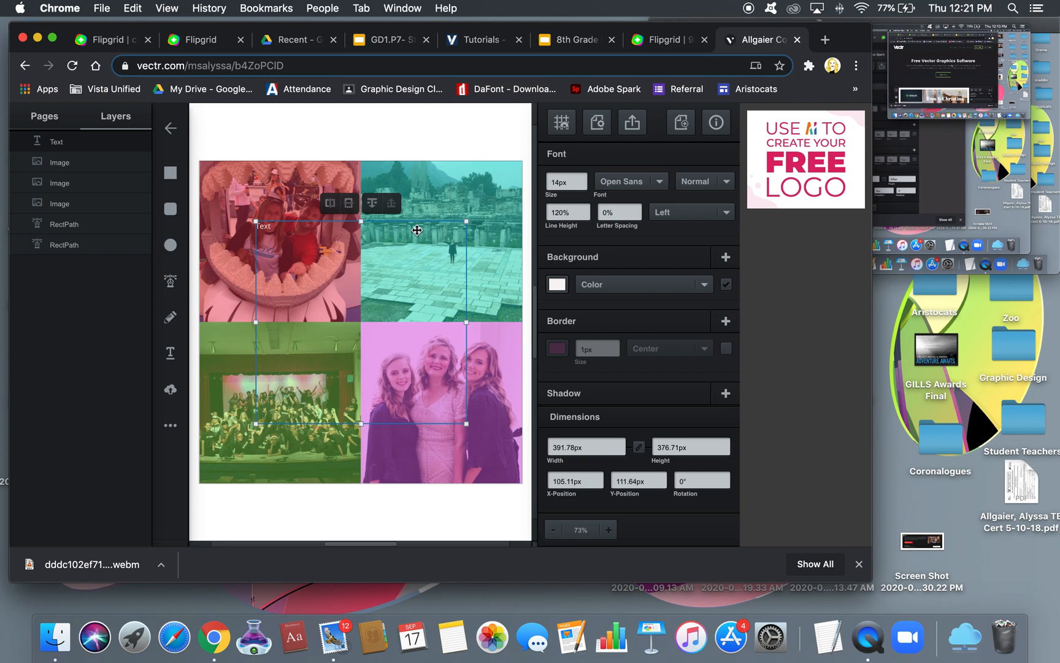
Set the placeholder 'Text' font size to 24px
double_click(275, 228)
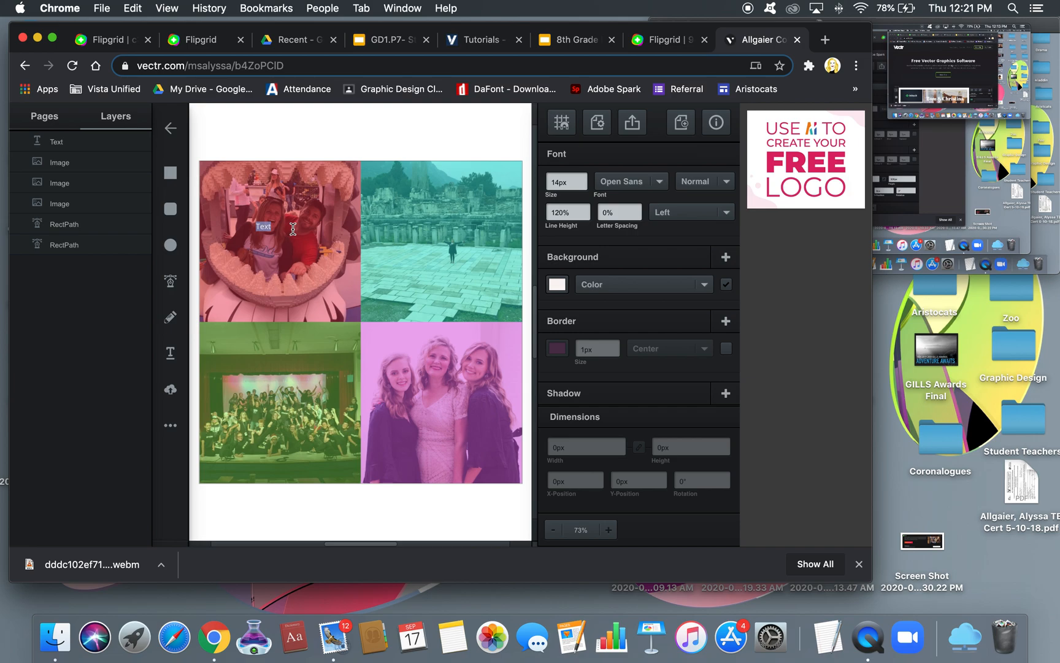
left_click(557, 182)
type("24")
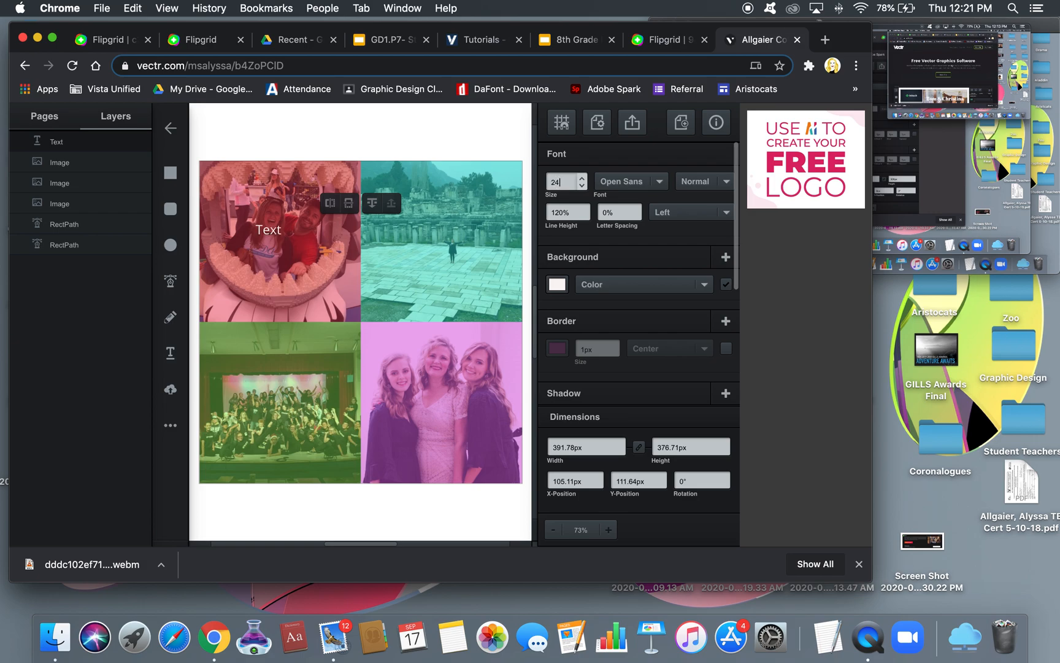
key("Return")
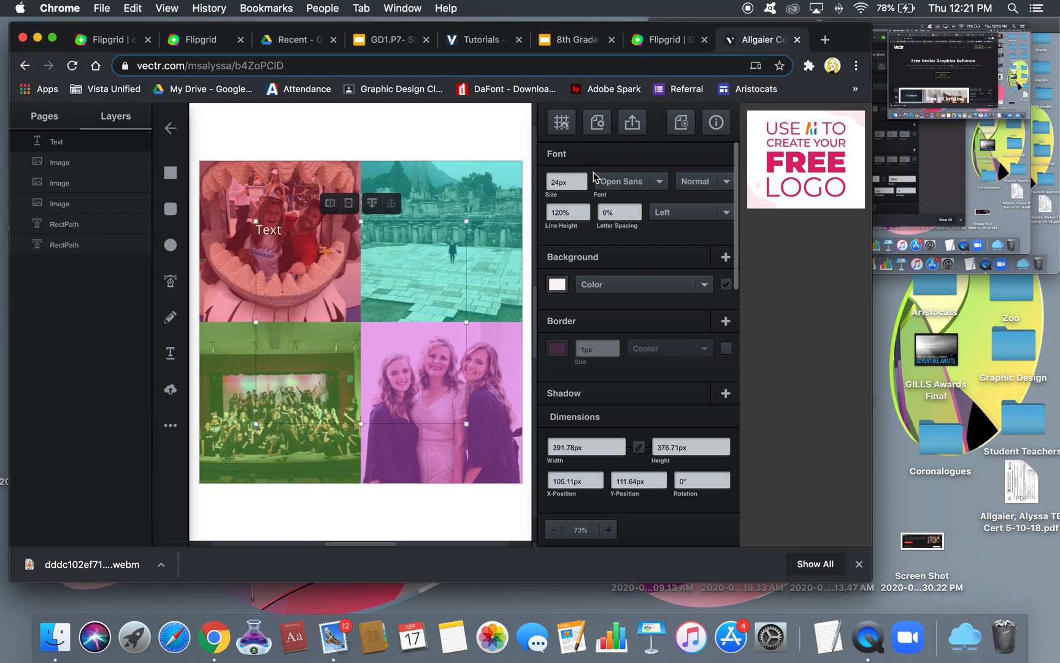
Switch the 'Text' label's font to Montserrat and change its alignment from Left to Center
left_click(660, 182)
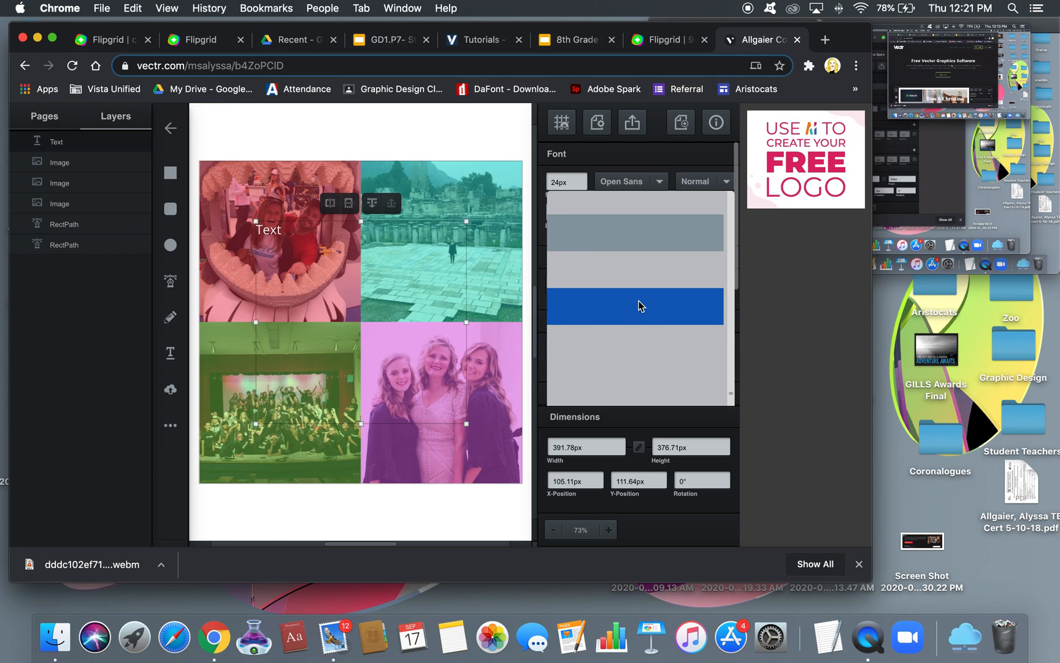
scroll(640, 306, "up", 5)
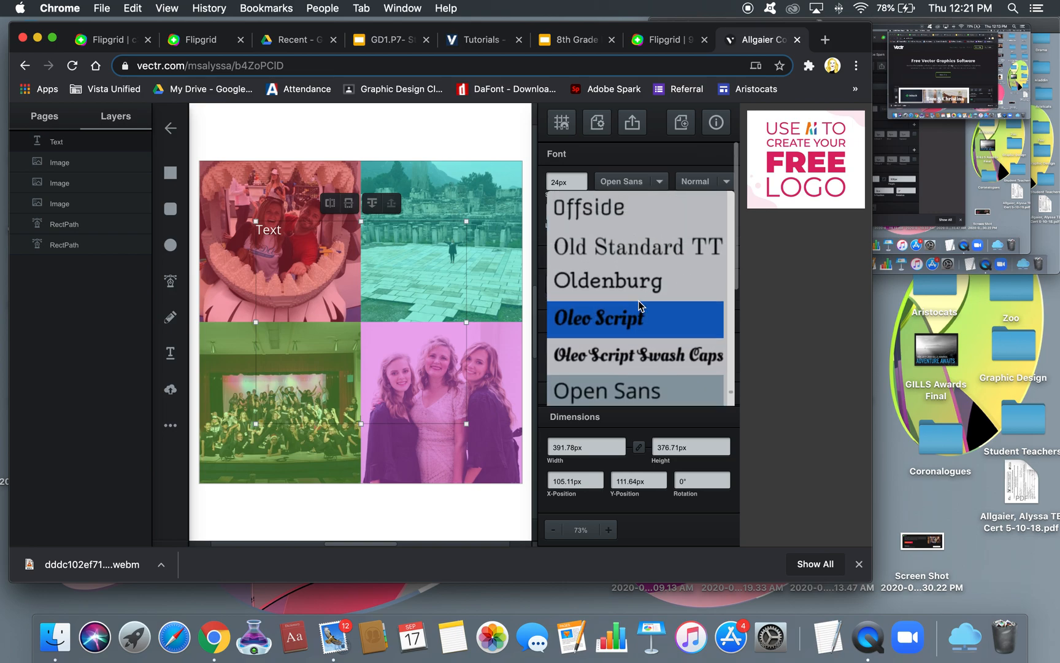
scroll(639, 305, "up", 6)
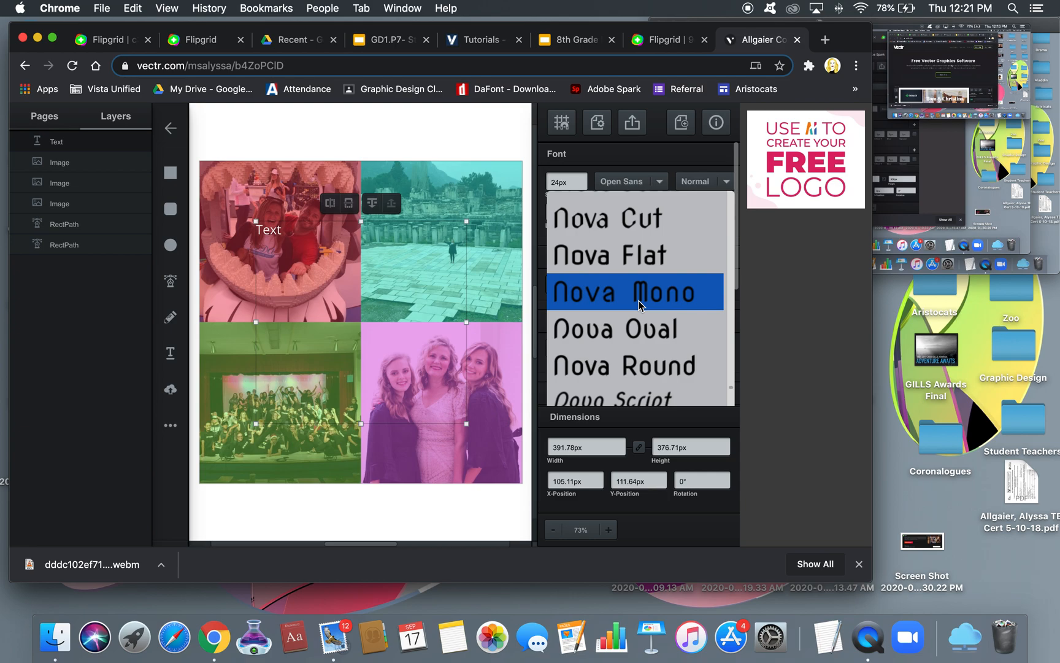
scroll(639, 305, "up", 3)
scroll(639, 305, "up", 10)
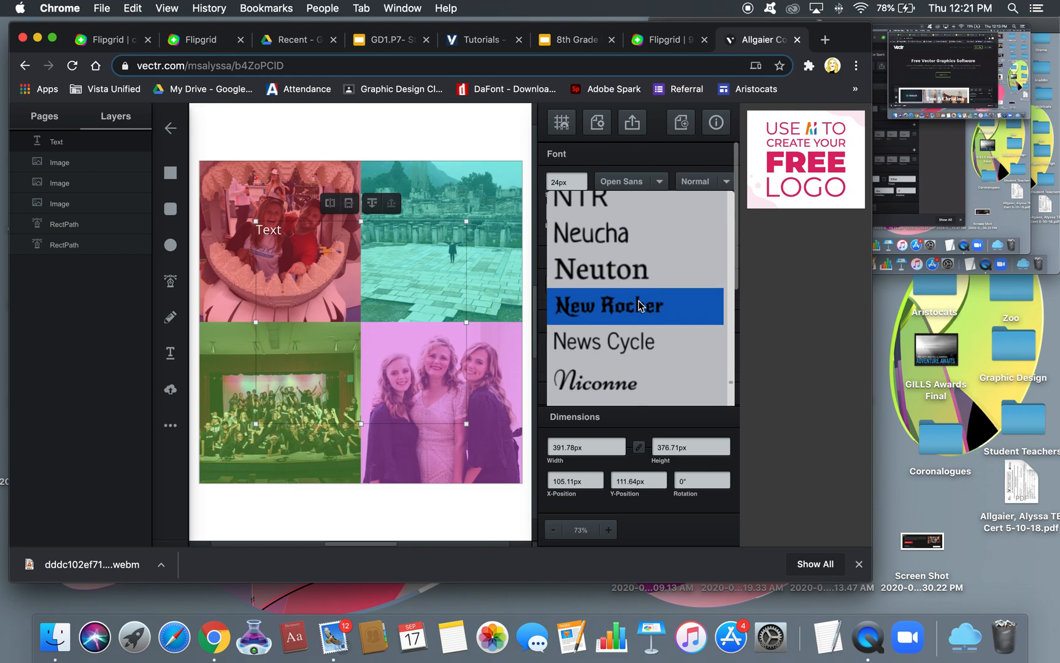
scroll(639, 305, "up", 5)
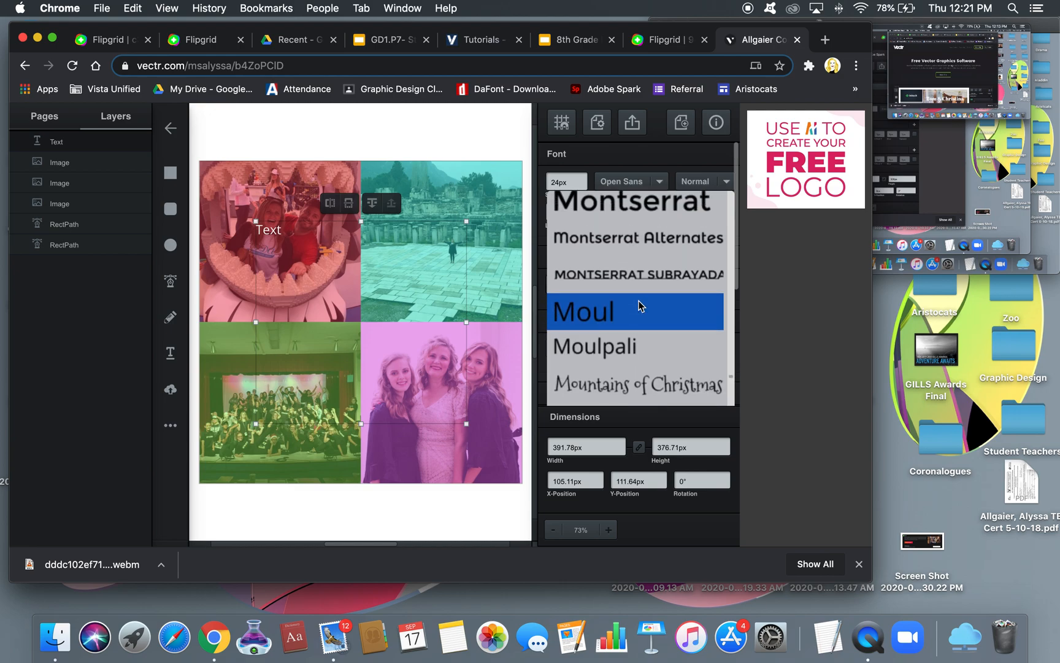
scroll(639, 301, "up", 1)
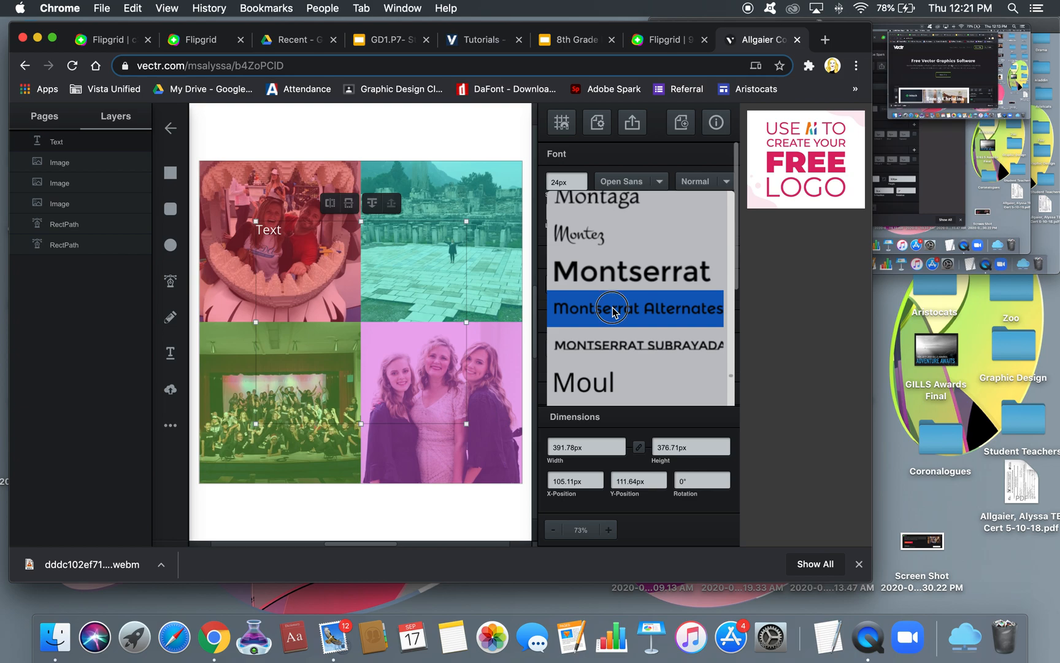
left_click(613, 307)
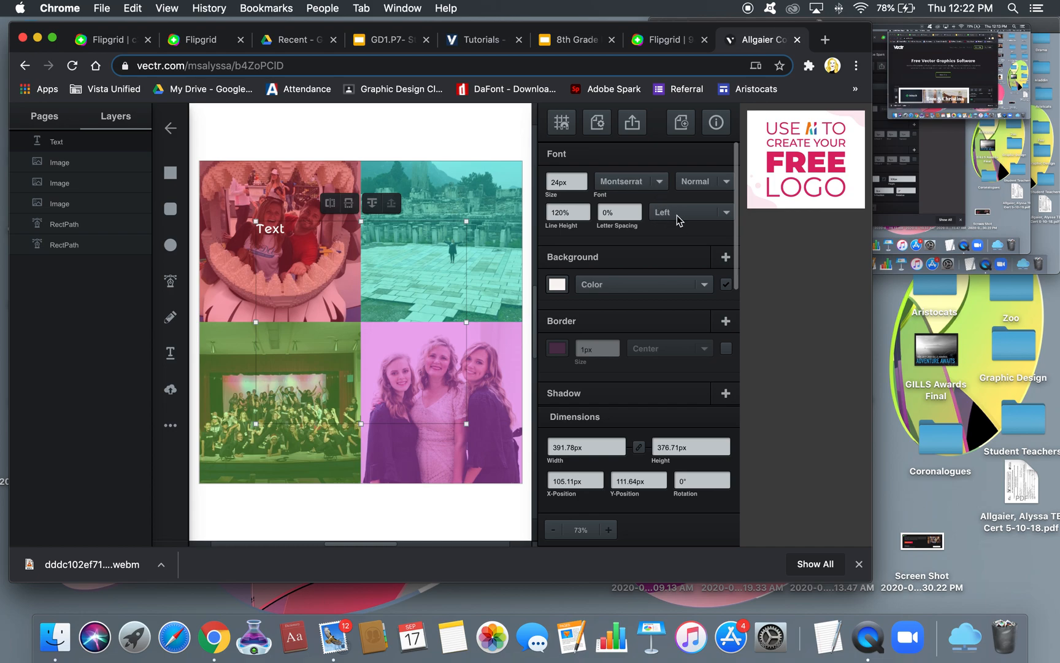
left_click(727, 213)
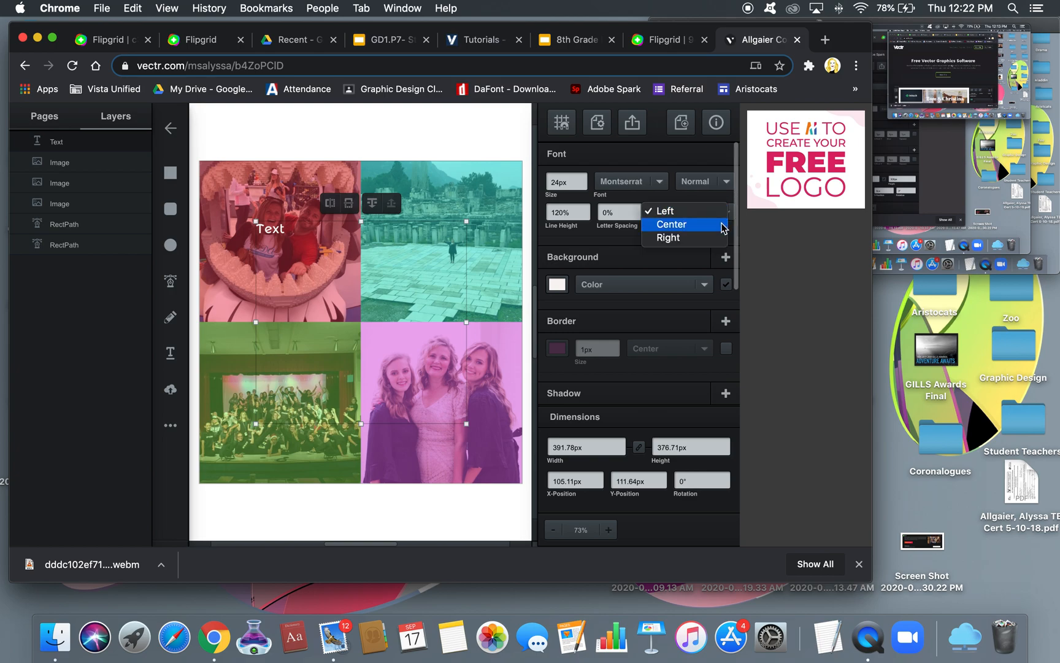
left_click(723, 227)
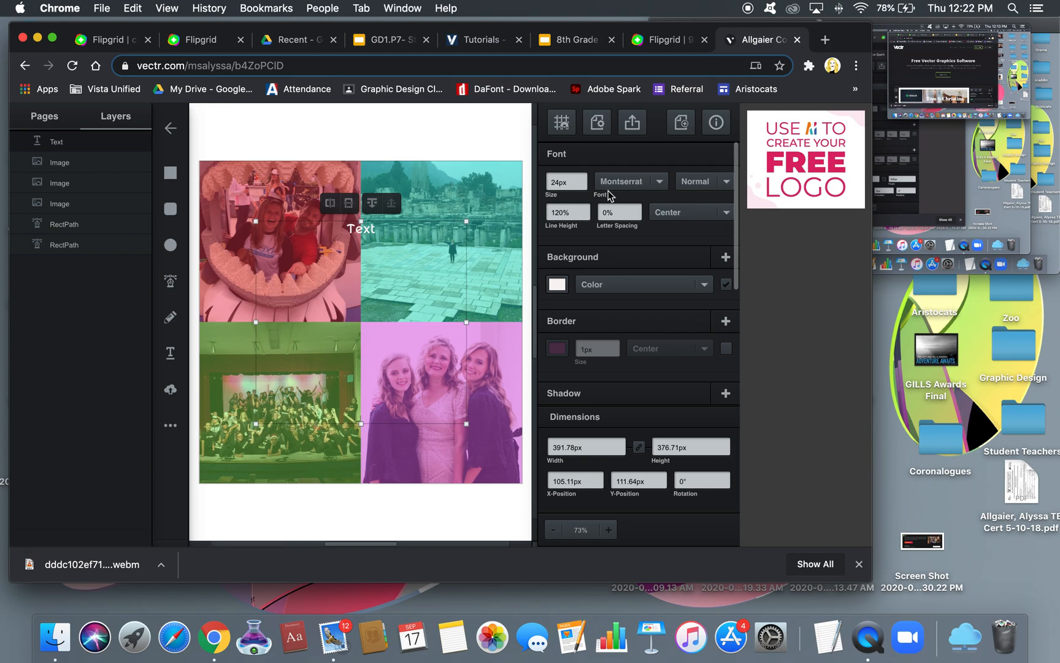
Try Mouse Memoirs and then Monoton as the label's font
left_click(661, 182)
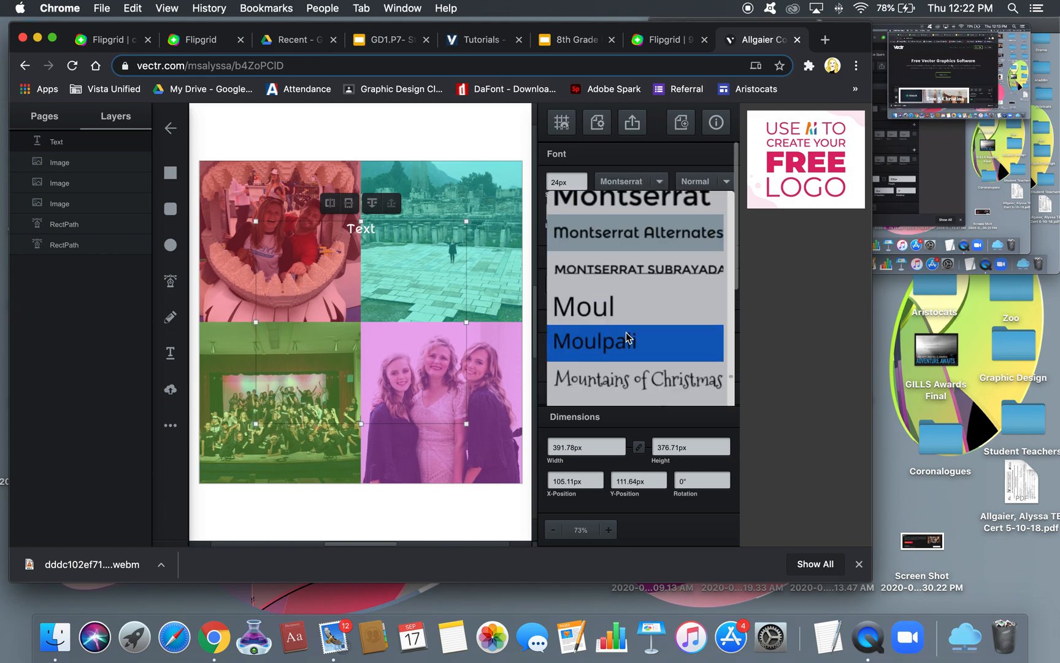
scroll(627, 337, "down", 4)
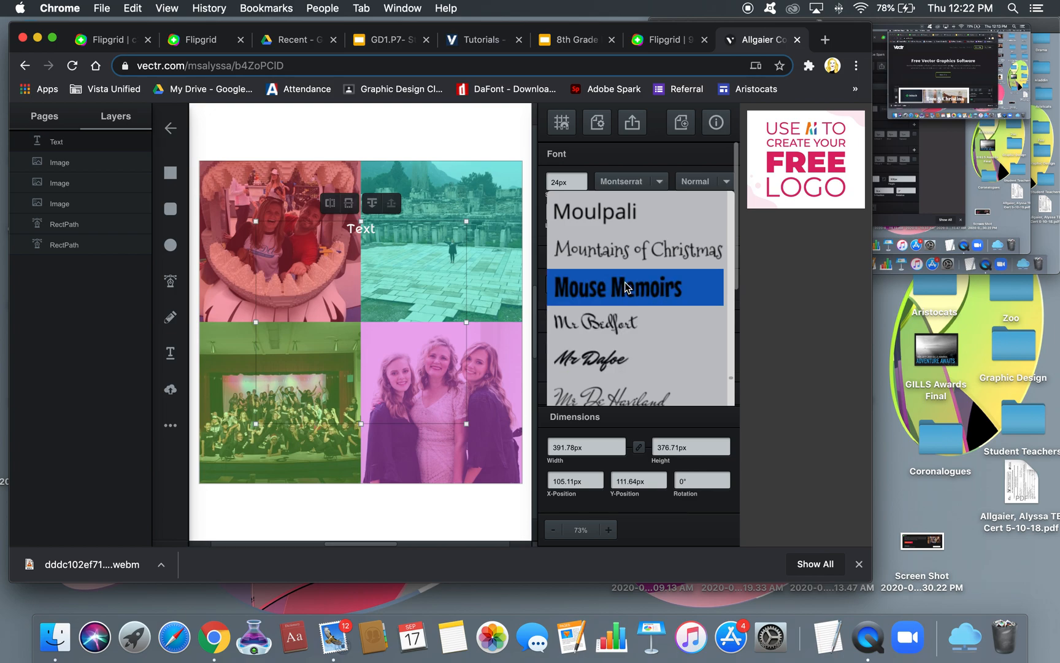
left_click(624, 287)
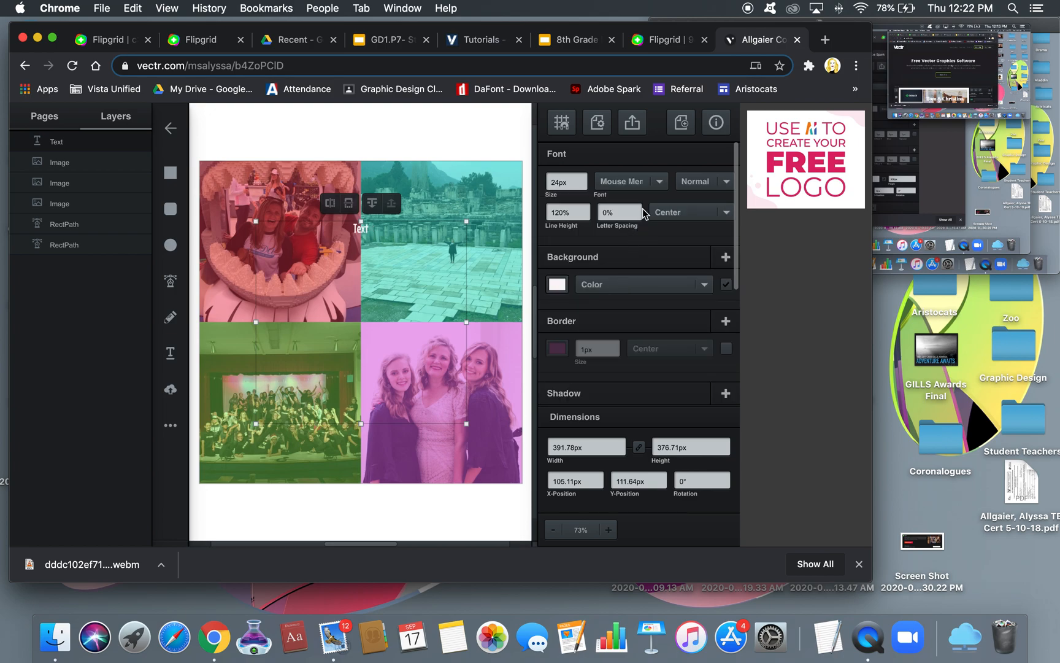
left_click(662, 180)
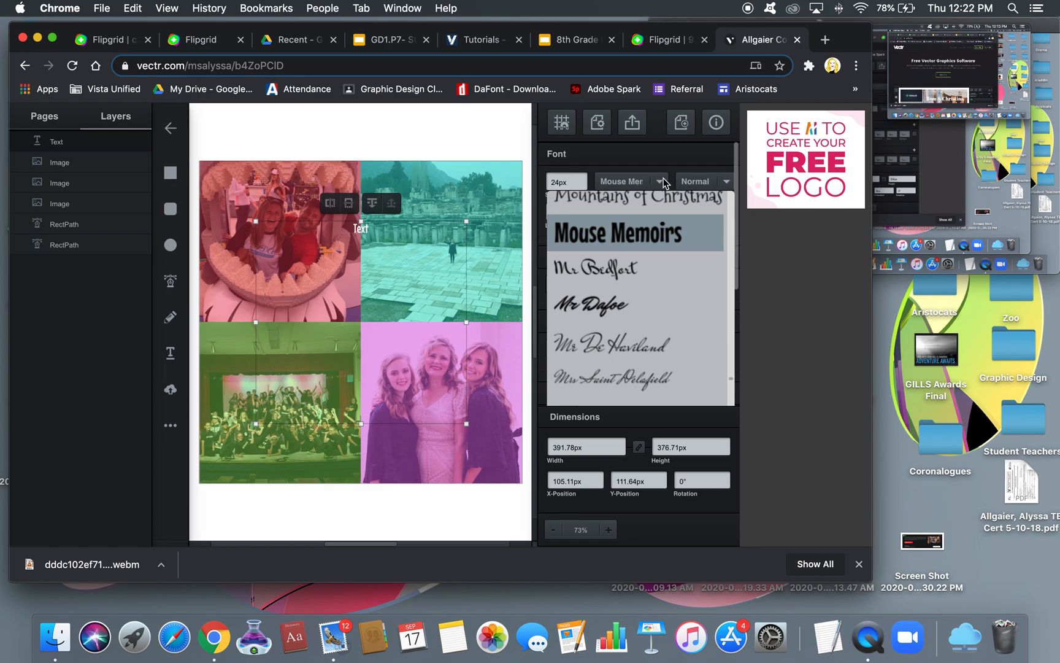
scroll(655, 273, "up", 5)
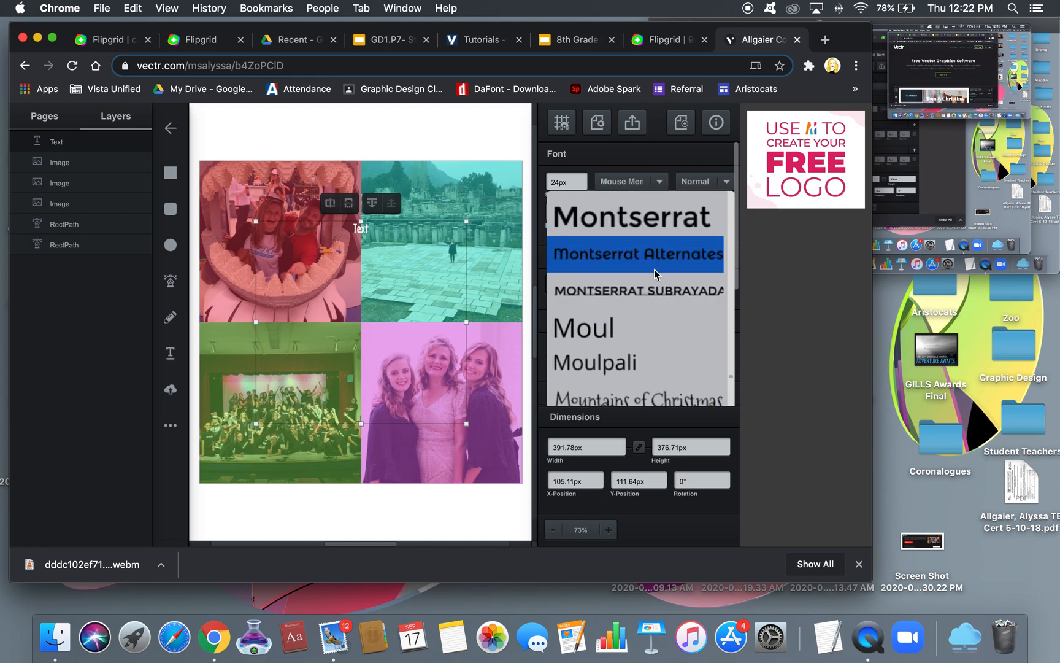
scroll(654, 269, "up", 5)
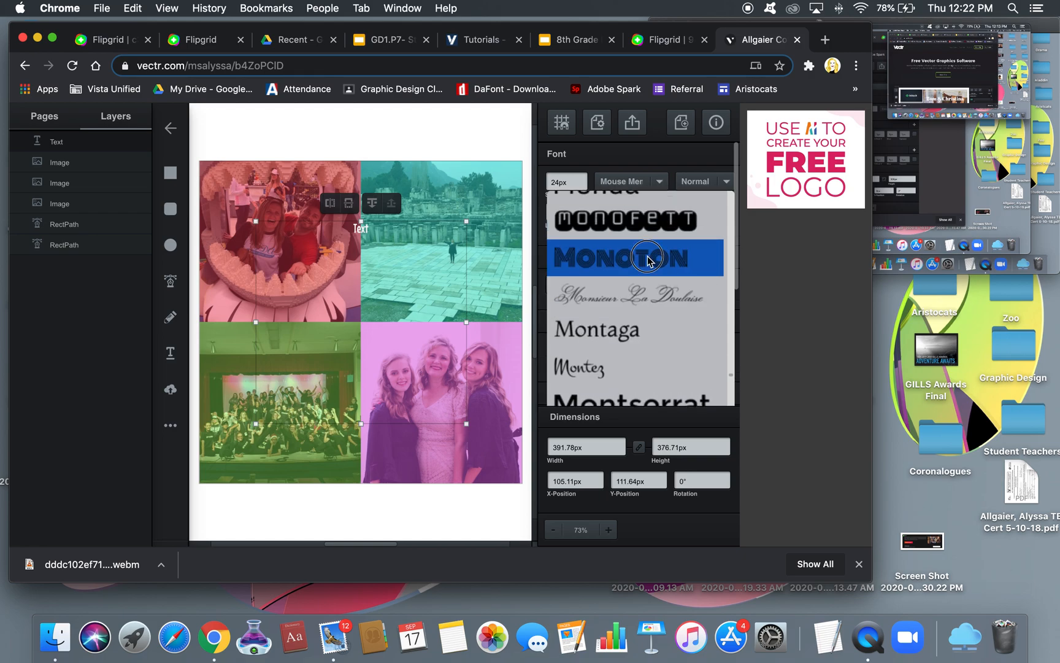
left_click(648, 258)
Try Monofett, then settle on Michroma as the label's font
left_click(661, 181)
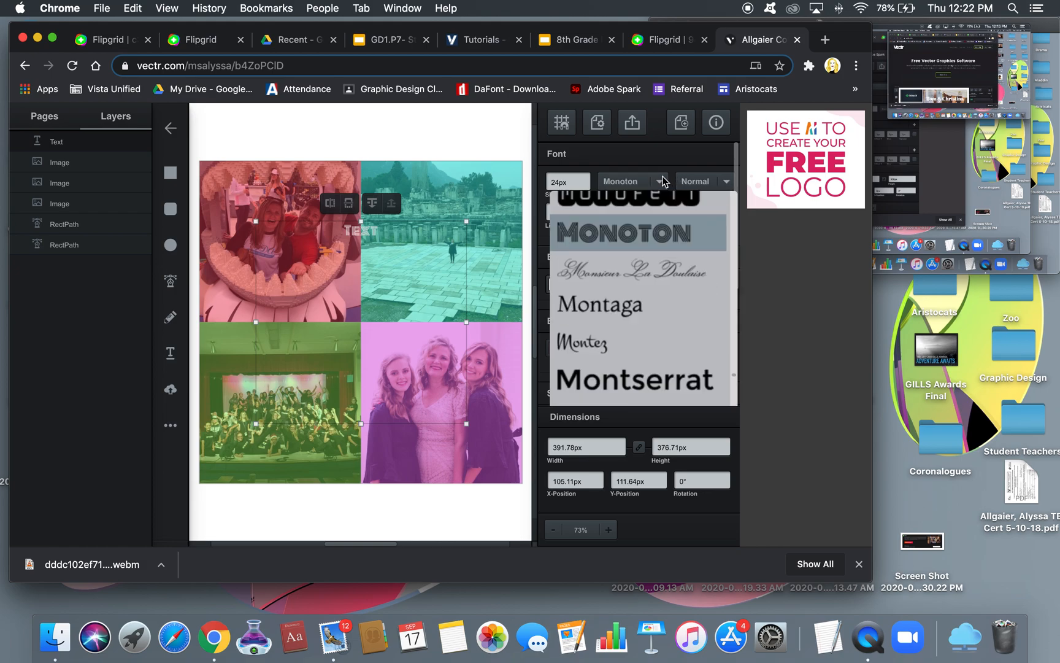
scroll(654, 262, "up", 2)
left_click(654, 265)
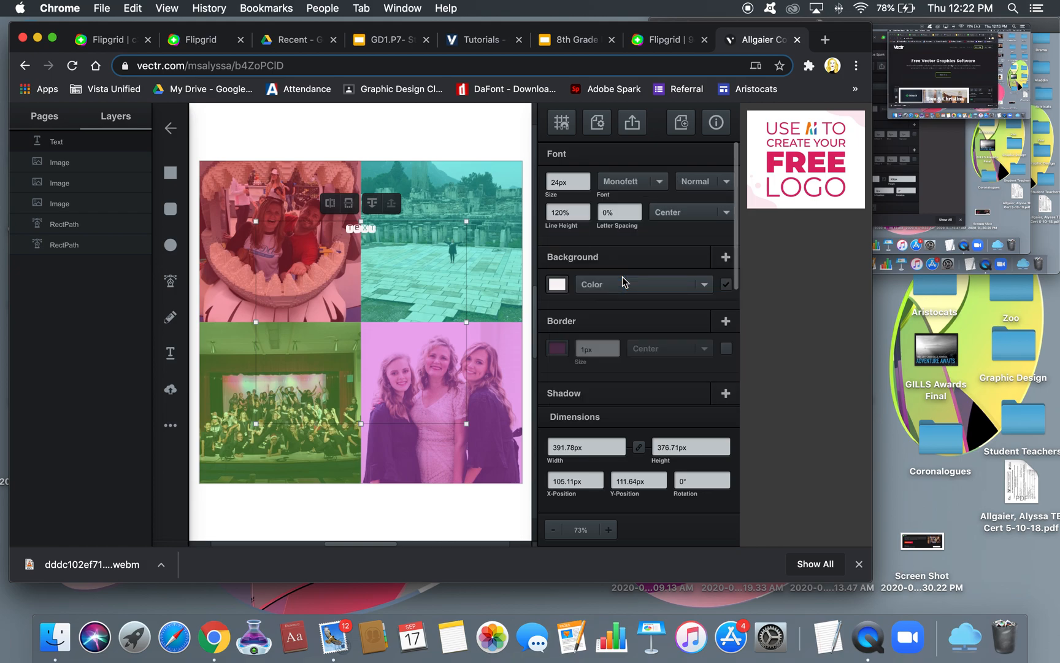
left_click(660, 182)
scroll(654, 276, "up", 2)
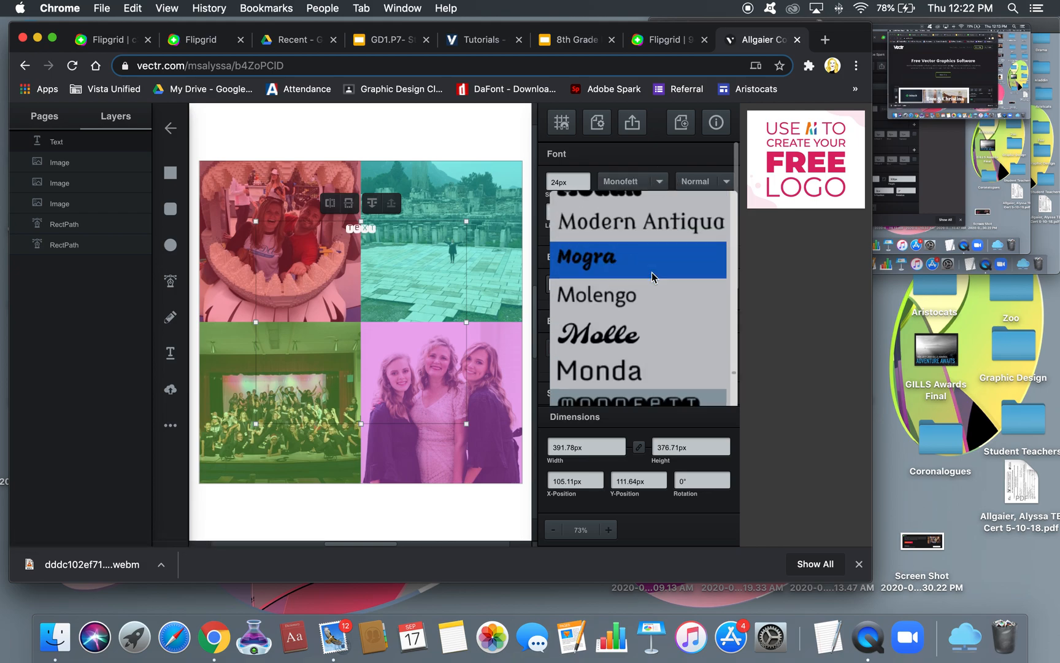
scroll(651, 276, "up", 5)
scroll(651, 272, "up", 3)
left_click(627, 272)
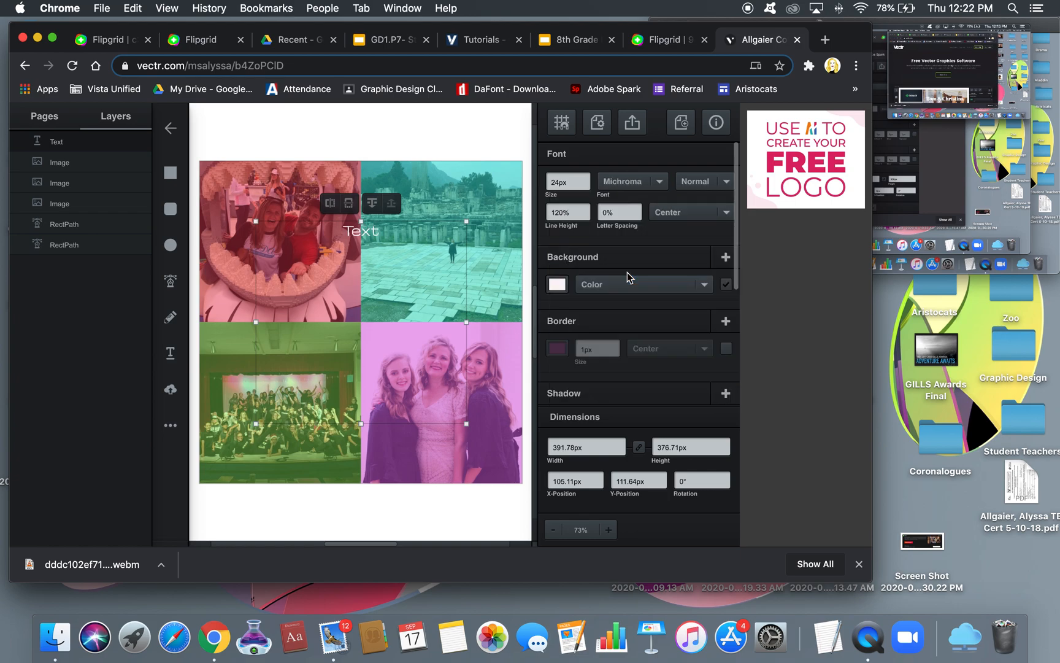
Enlarge the Michroma label from 24px to a 50px font size
left_click(586, 178)
left_click(586, 177)
left_click(586, 178)
left_click(586, 177)
left_click(586, 178)
left_click(586, 178)
left_click(585, 178)
left_click(586, 178)
left_click(586, 178)
left_click(586, 178)
left_click(586, 178)
left_click(586, 178)
left_click(586, 178)
left_click(586, 178)
left_click(586, 178)
left_click(586, 178)
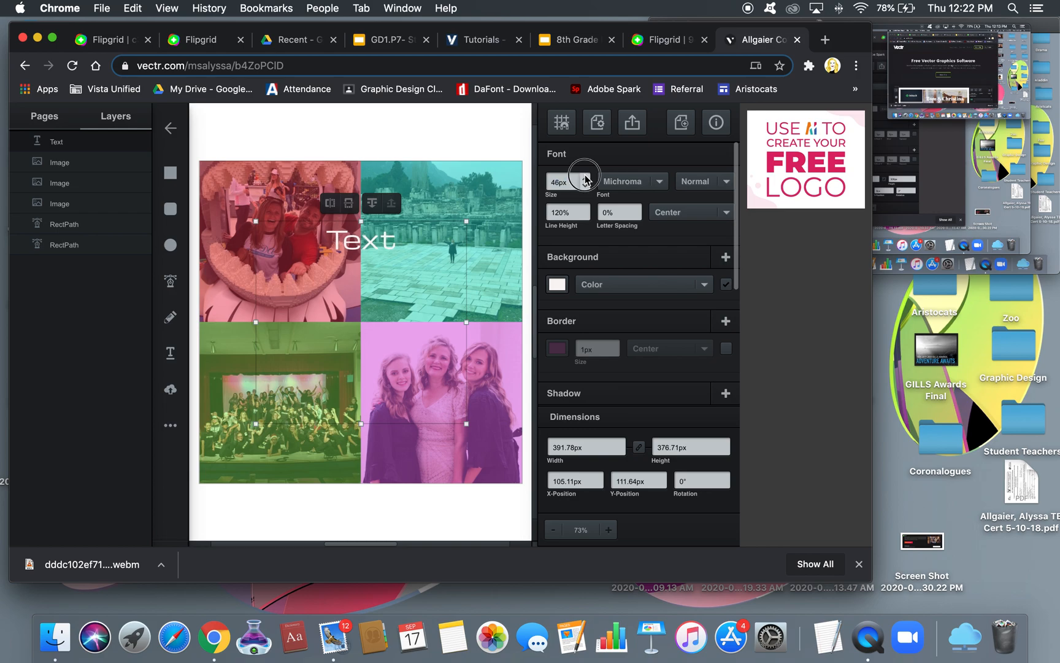
double_click(555, 181)
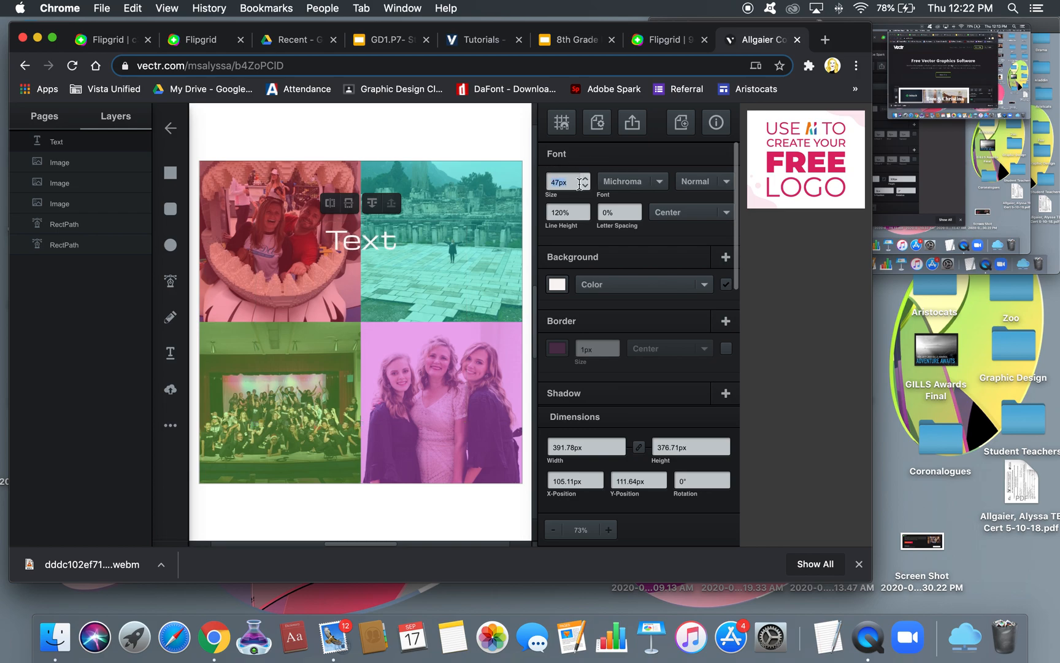
type("50")
key("Return")
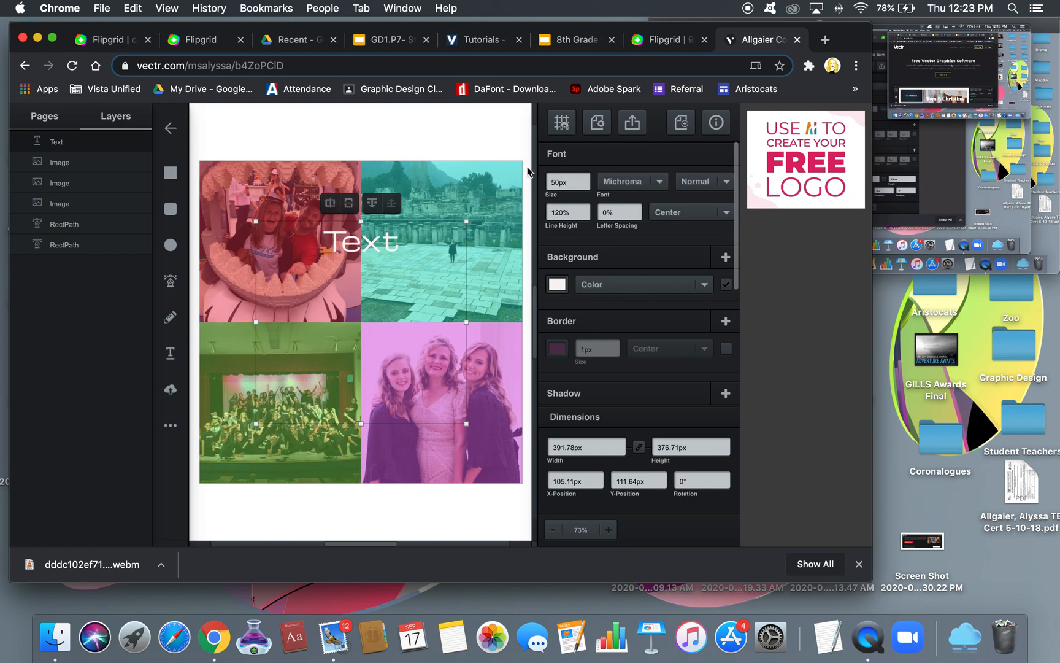
left_click(728, 183)
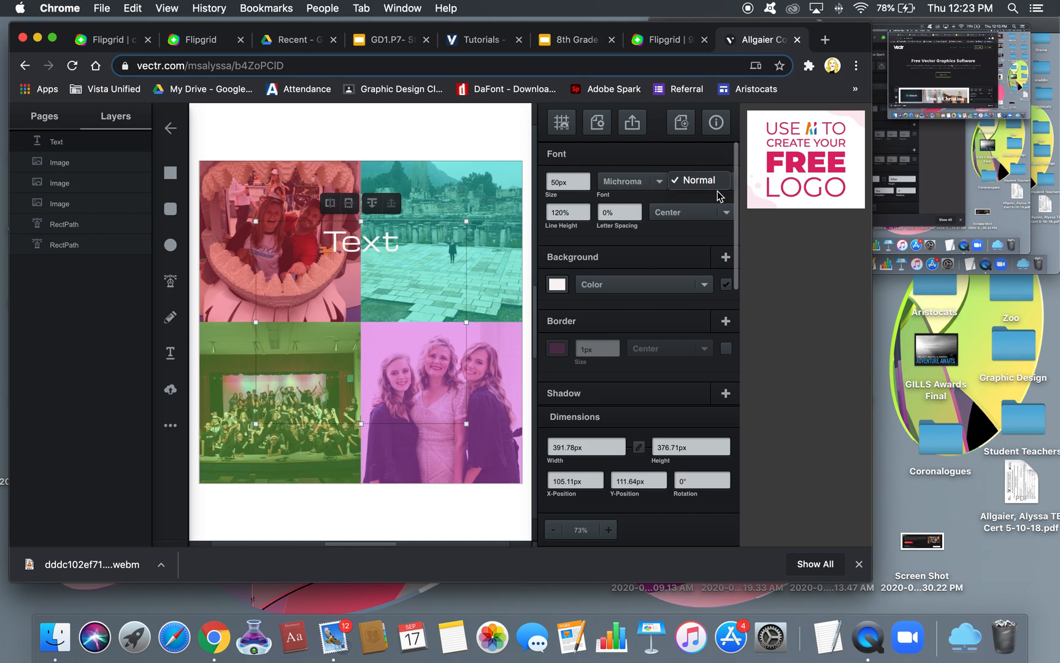
Replace the placeholder 'Text' with the title 'Ms' and the teacher's first name
left_click(668, 161)
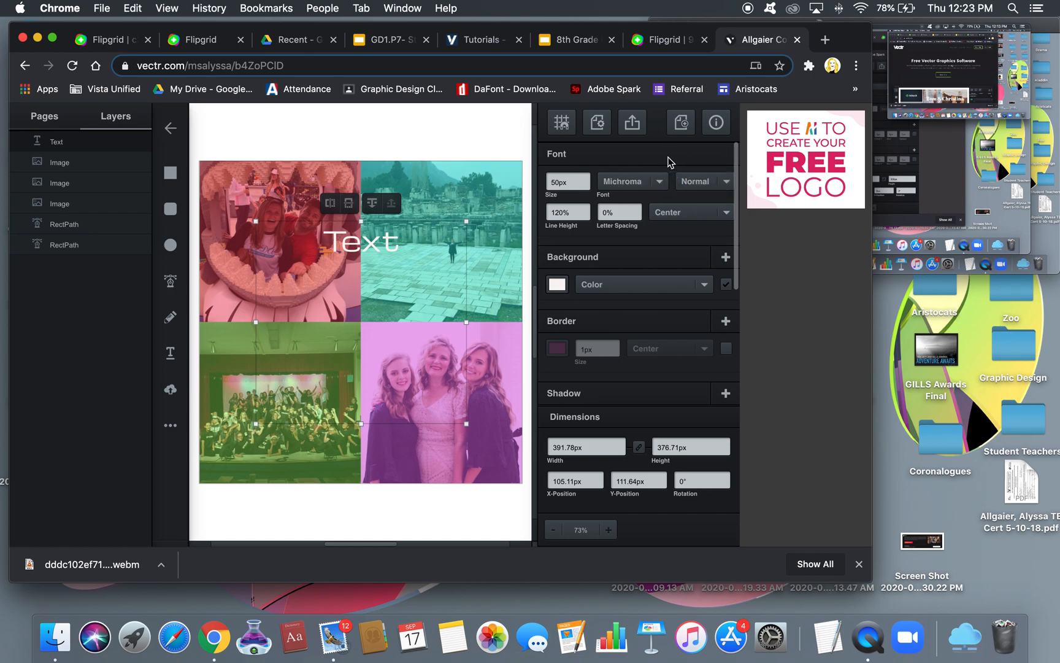
double_click(373, 239)
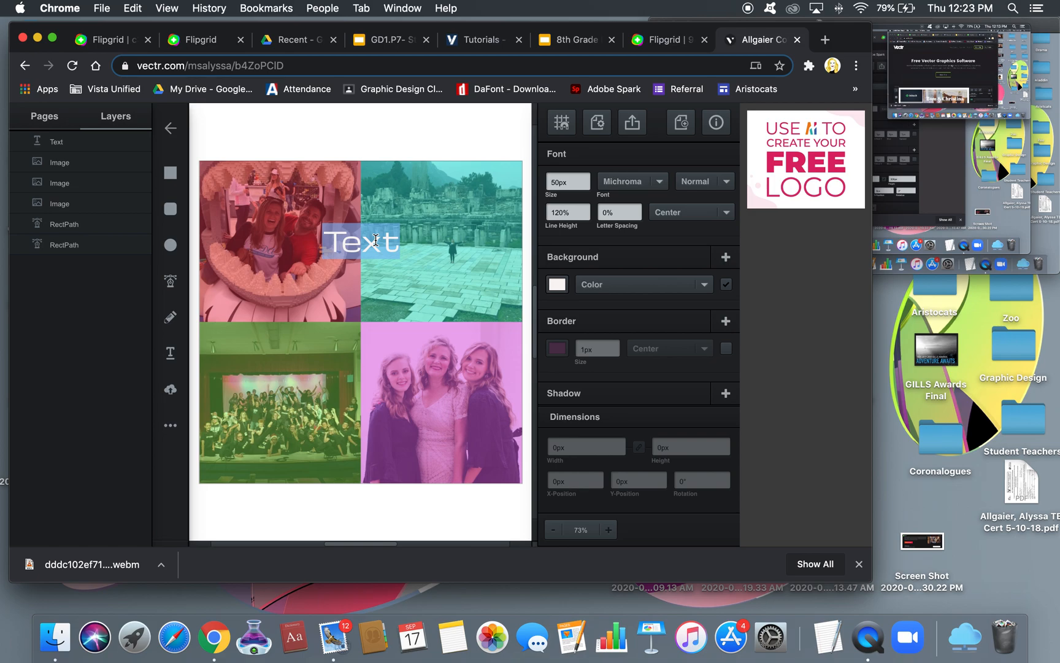
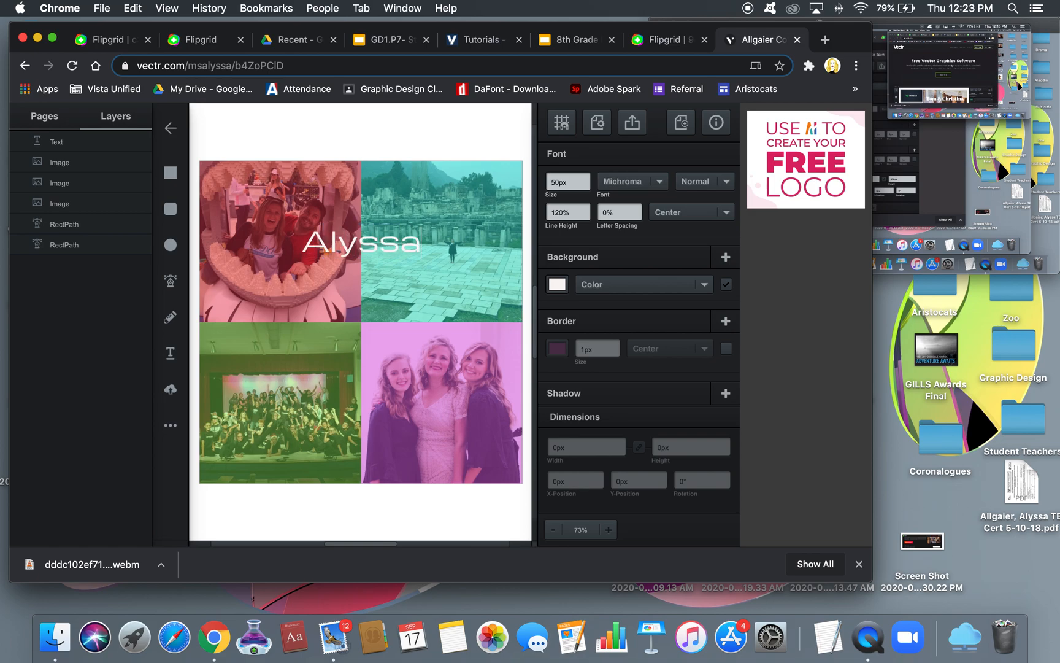
key("Left")
key("Left")
key("Left")
key("Left")
key("Left")
key("Left")
type("Ms")
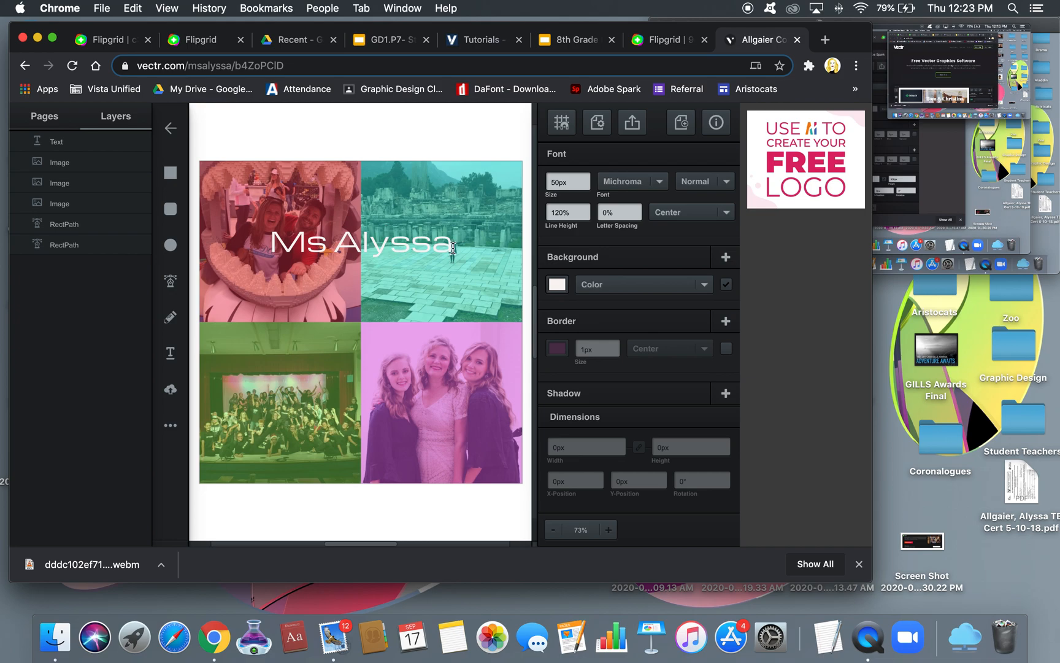
Shrink the title line's font size to 41px
triple_click(393, 242)
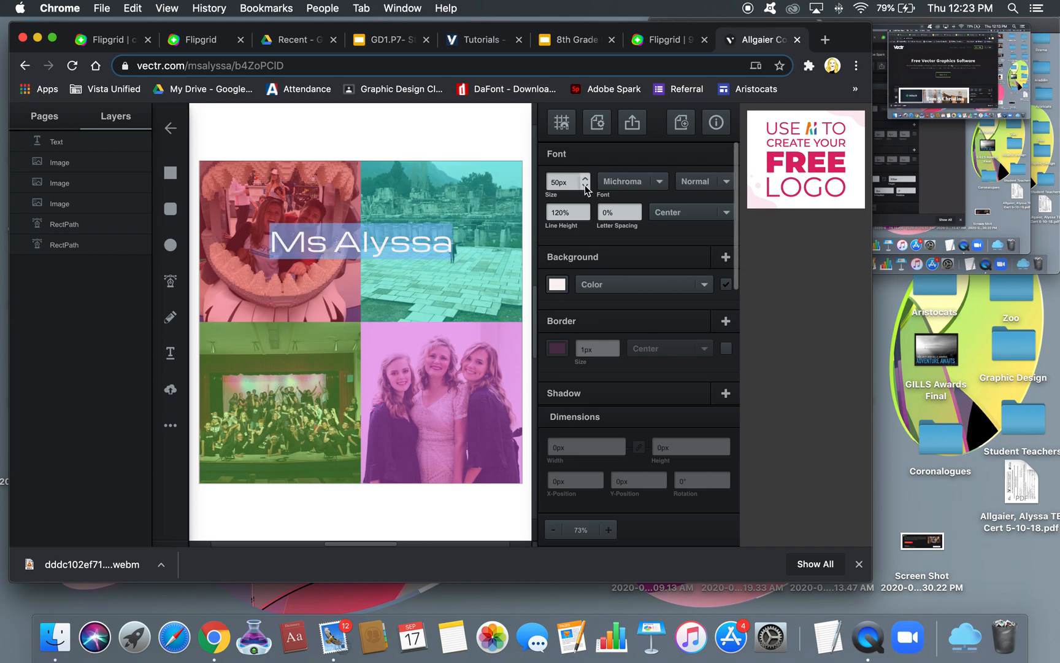
left_click(584, 186)
left_click(584, 185)
left_click(585, 185)
left_click(585, 184)
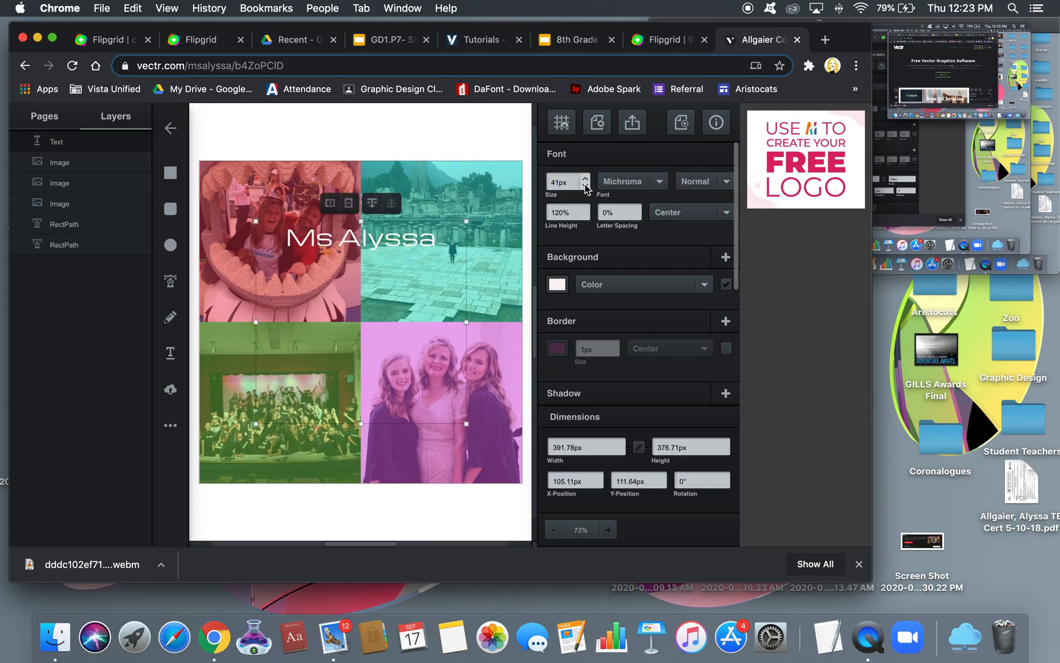
Add three lines below the name: 'mac n' cheese', 'travel' and 'family'
triple_click(435, 241)
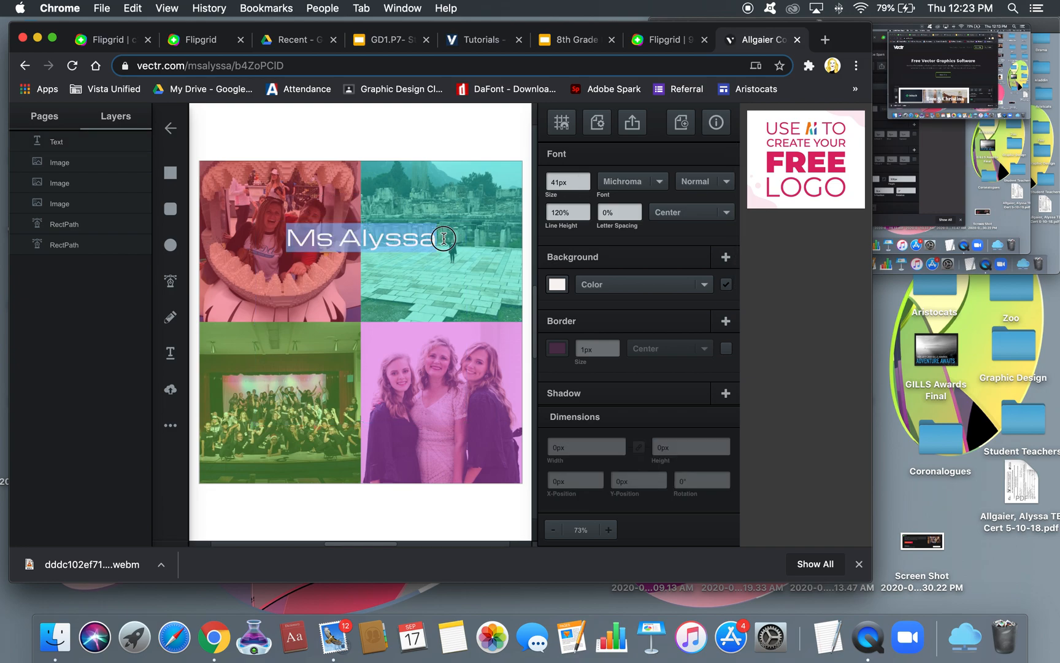
left_click(444, 239)
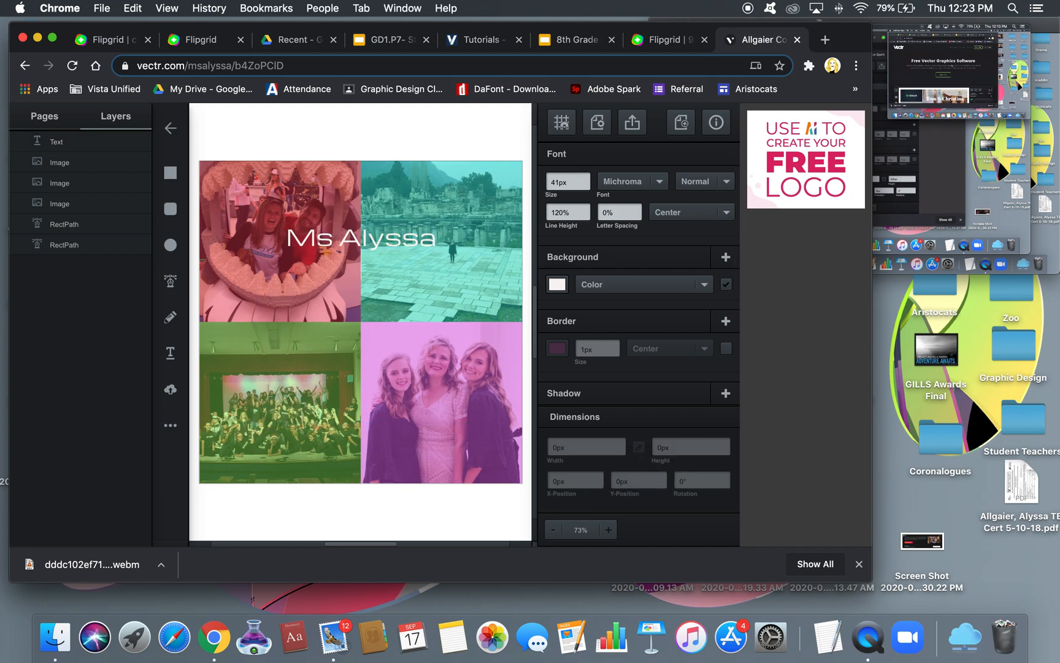
key("Return")
type("mac n' cheese")
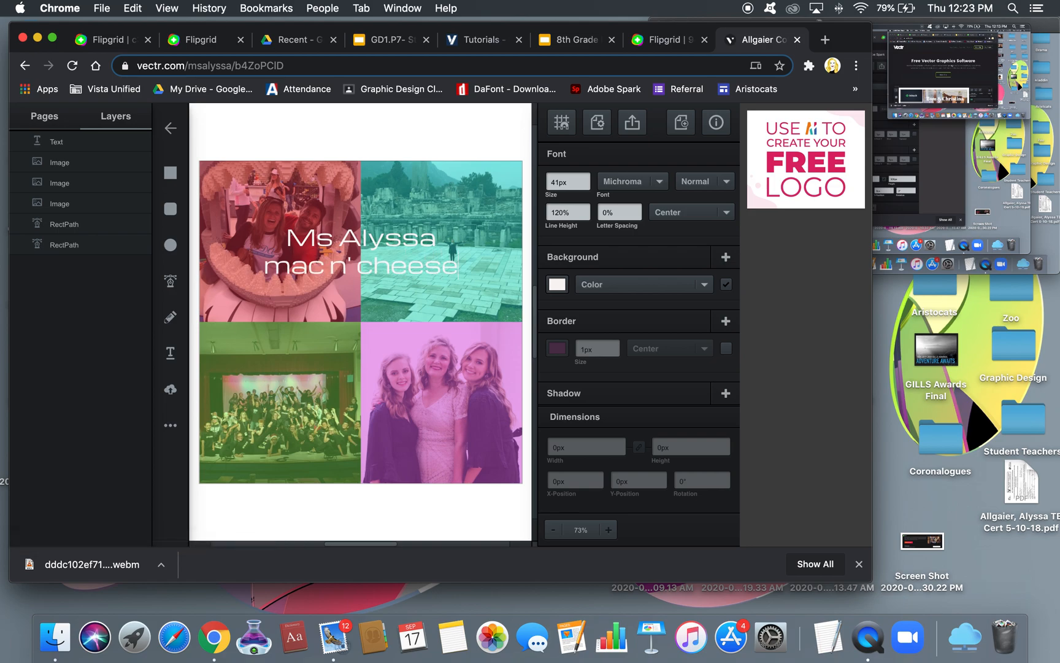
key("Return")
type("travel")
key("Return")
type("family")
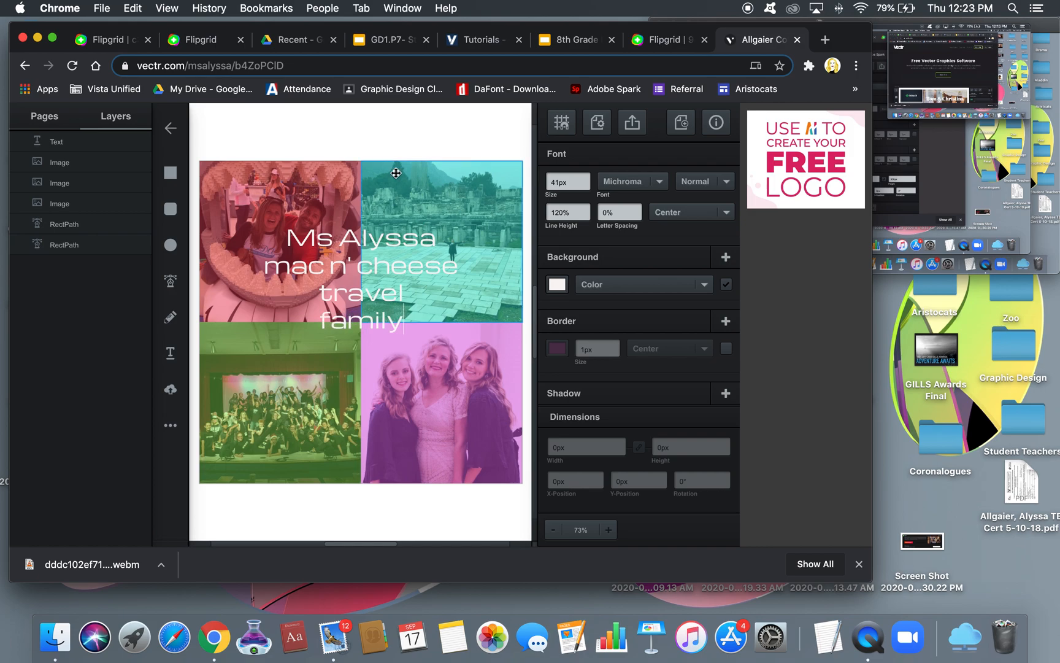
Lowercase the first letters of the title and name, then select all four lines
left_click(314, 239)
key("BackSpace")
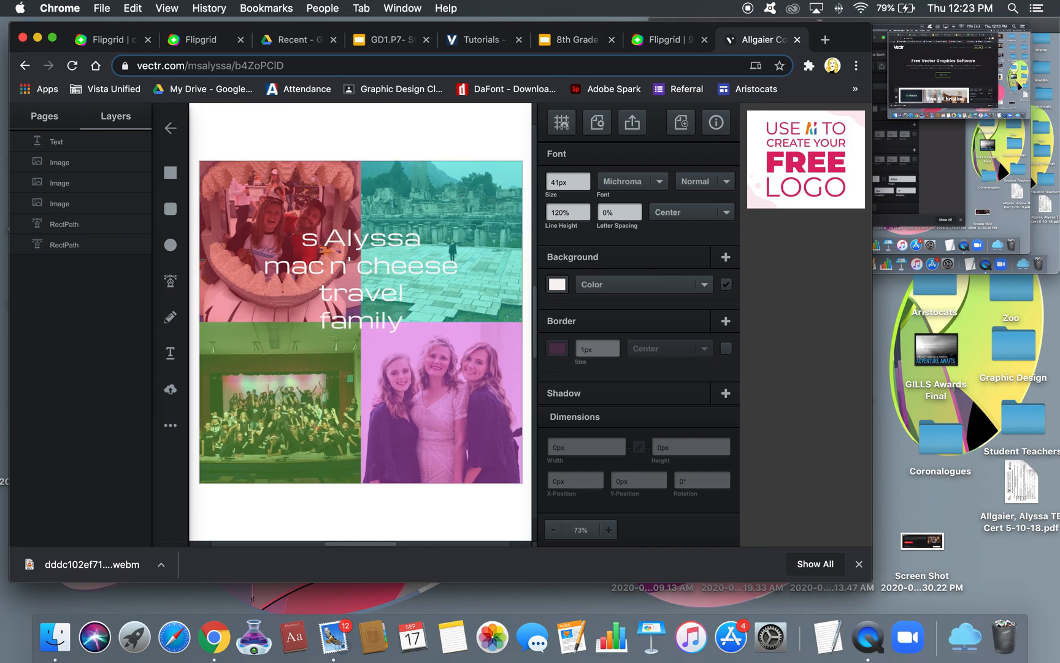
type("m")
key("Right")
key("Right")
key("Right")
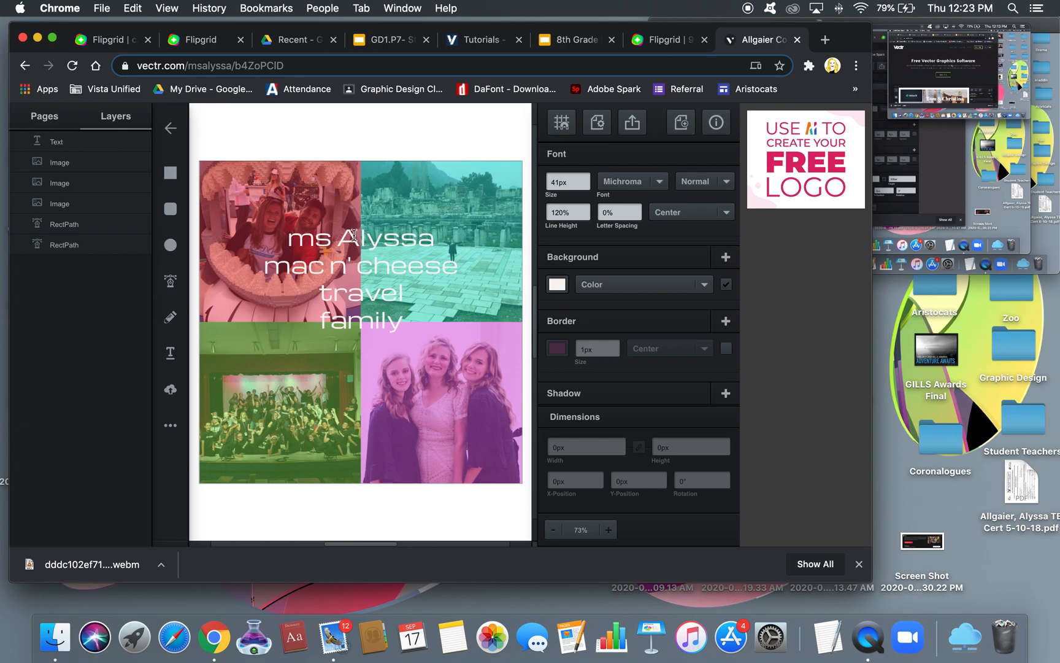
key("BackSpace")
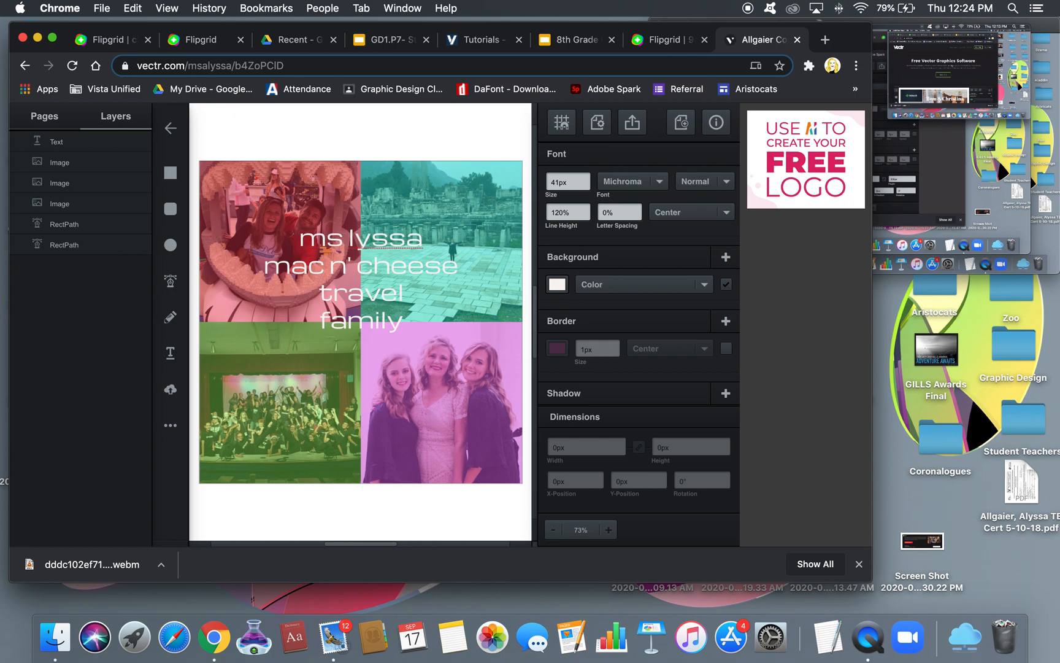
type("a")
left_click_drag(290, 238, 424, 324)
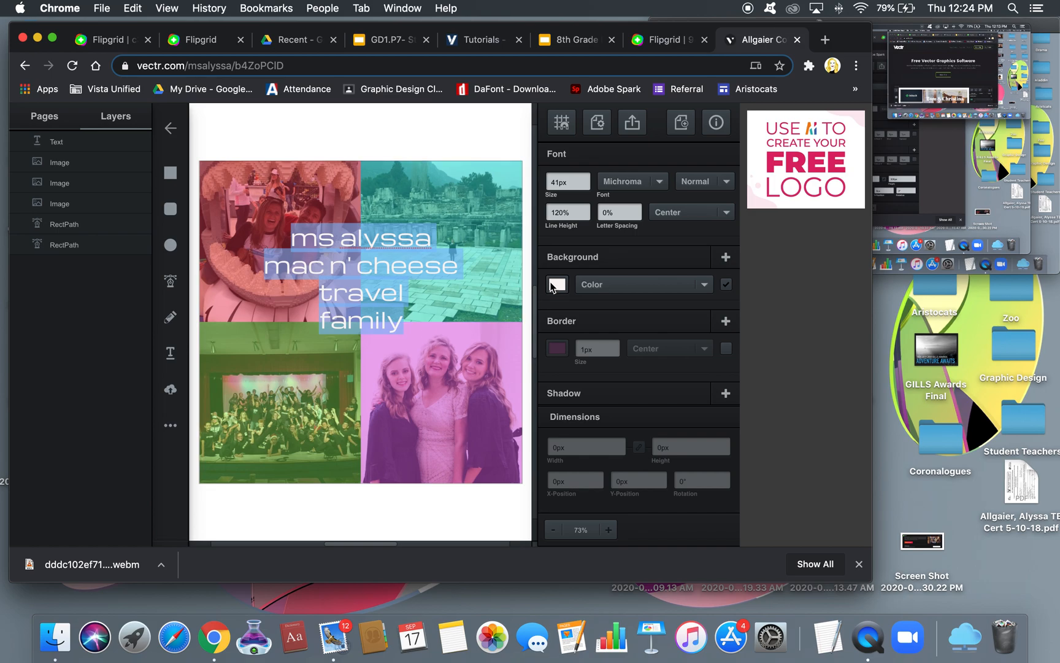
Undo the line-spacing changes back to the single-line title and set line height to 124%
left_click(585, 209)
left_click(585, 209)
left_click(585, 209)
left_click(585, 209)
left_click(585, 209)
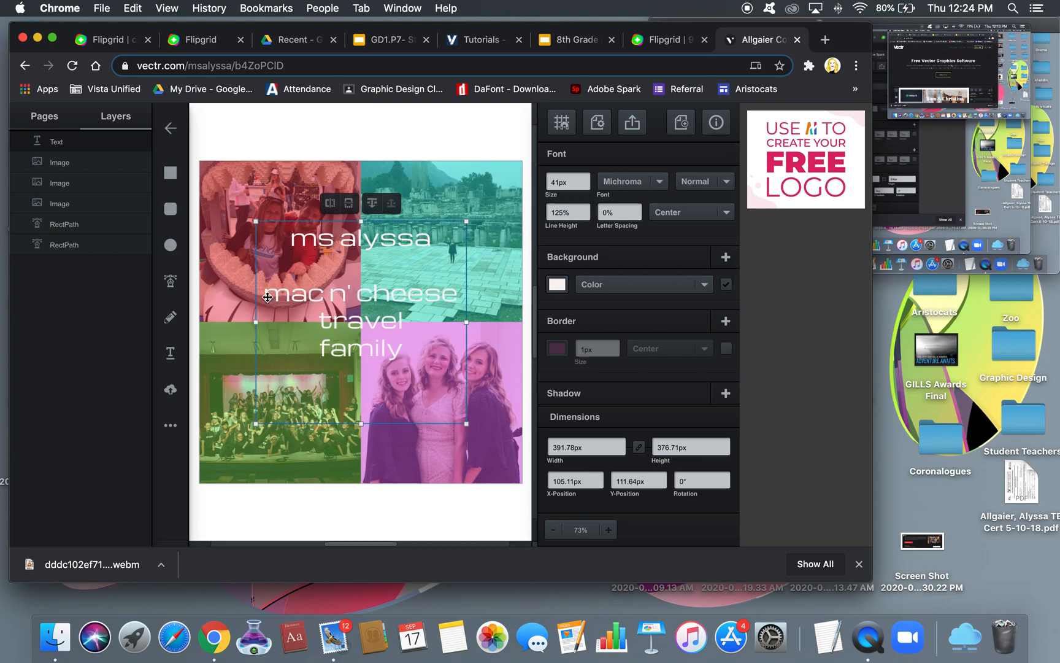
key("super+z")
key("super+z")
key("super+z")
key("super+z")
key("super+z")
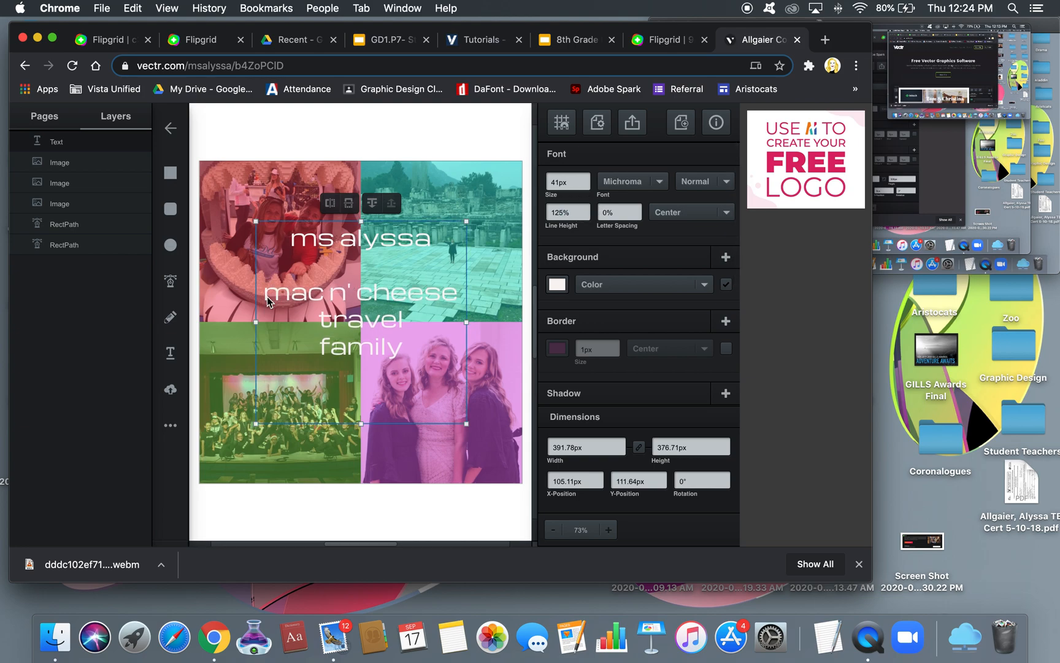
key("super+z")
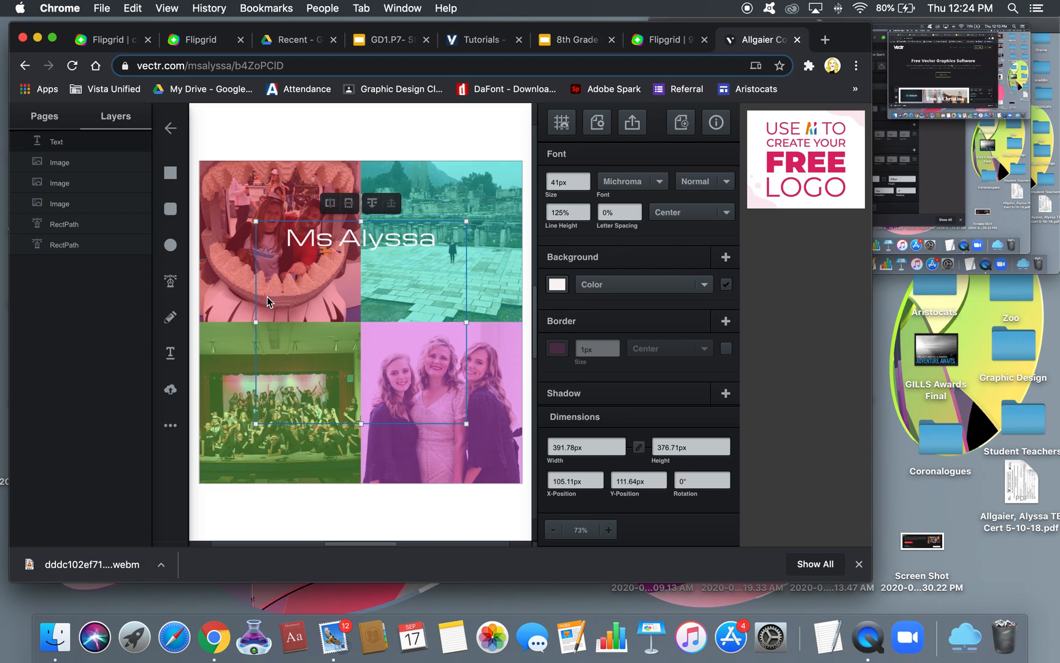
double_click(428, 242)
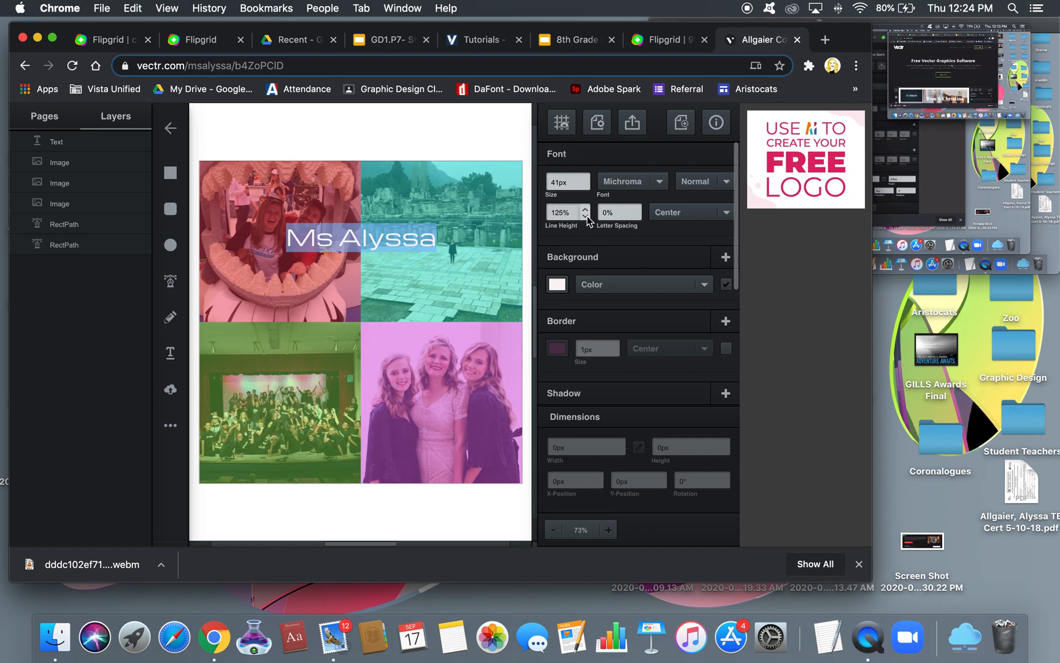
left_click(585, 215)
Retype the label as the lowercase title and first name, 'mac n' cheese', 'travel' and 'family'
double_click(407, 237)
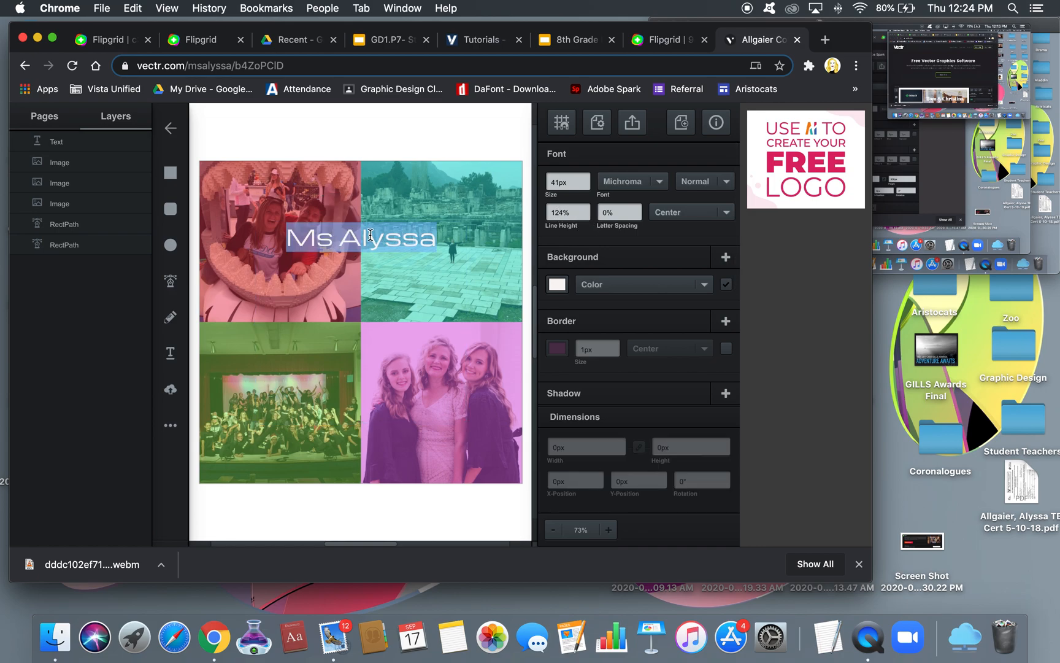
type("ms")
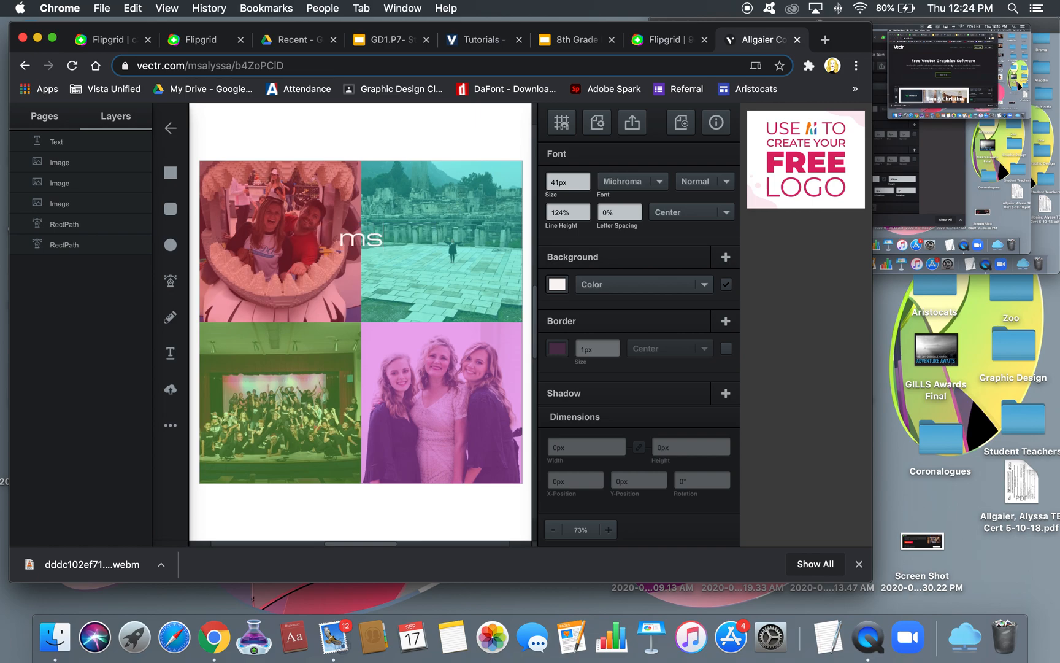
type(" alyssa")
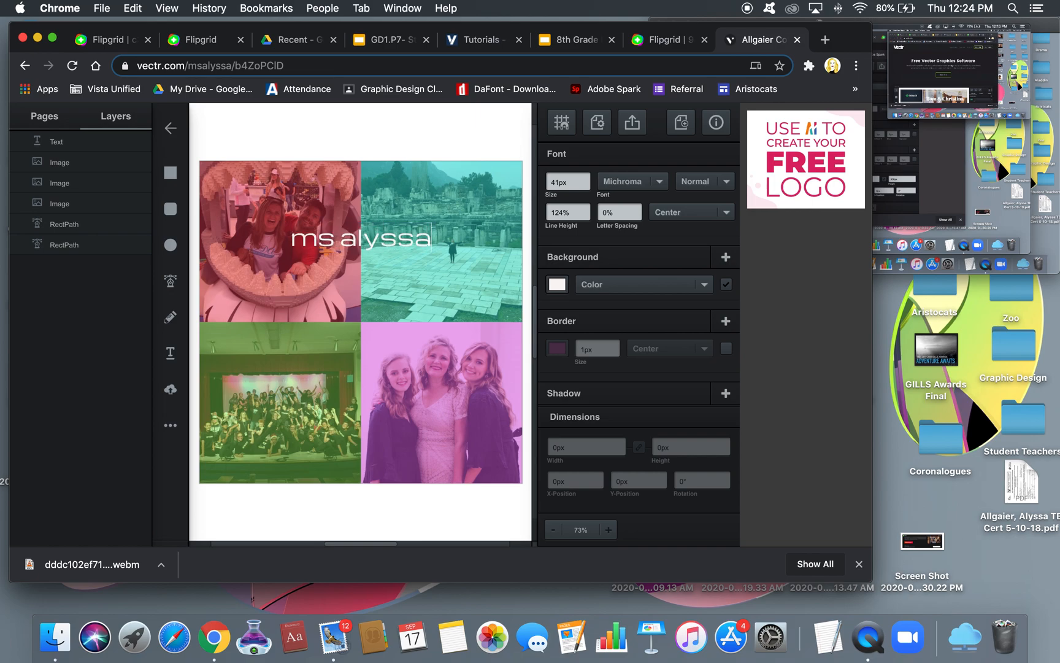
key("Return")
type("mac n' cheese")
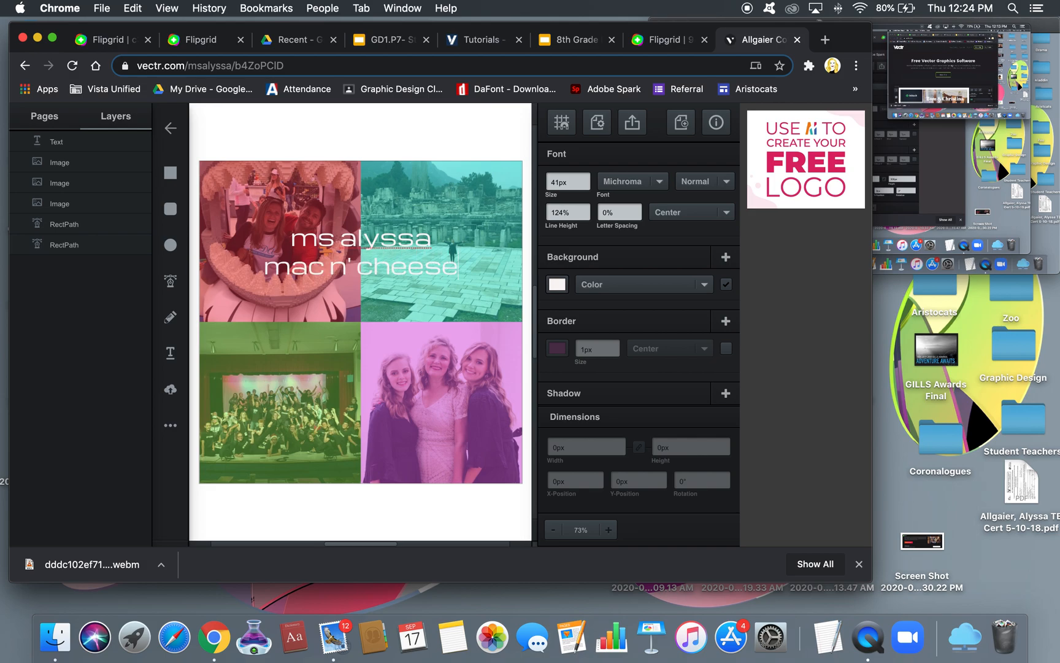
key("Return")
type("travel")
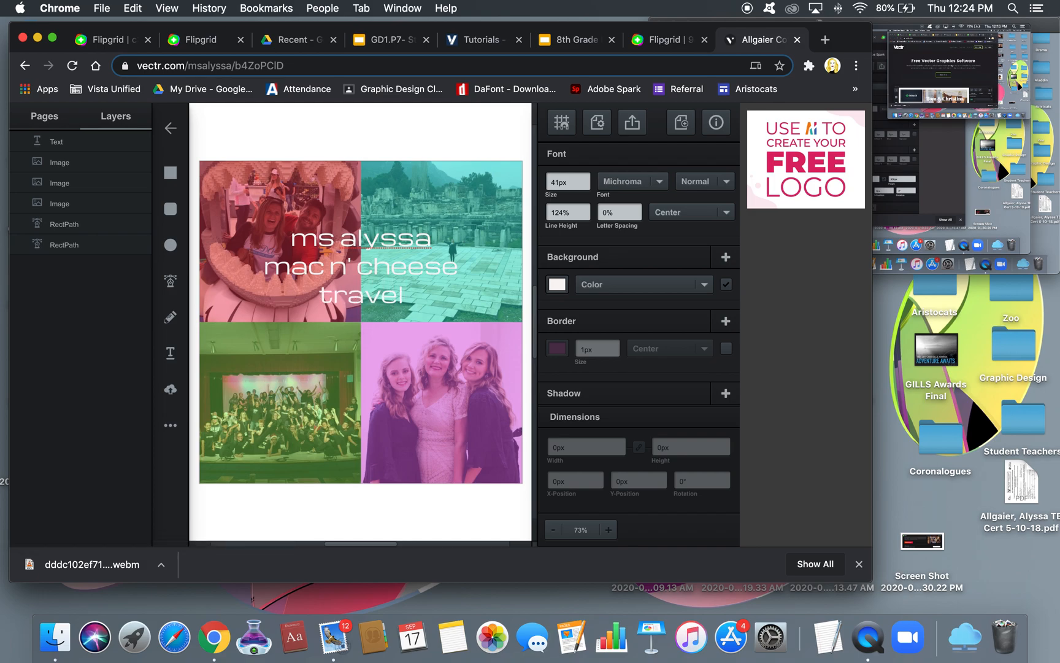
key("Return")
type("family")
left_click_drag(289, 237, 408, 313)
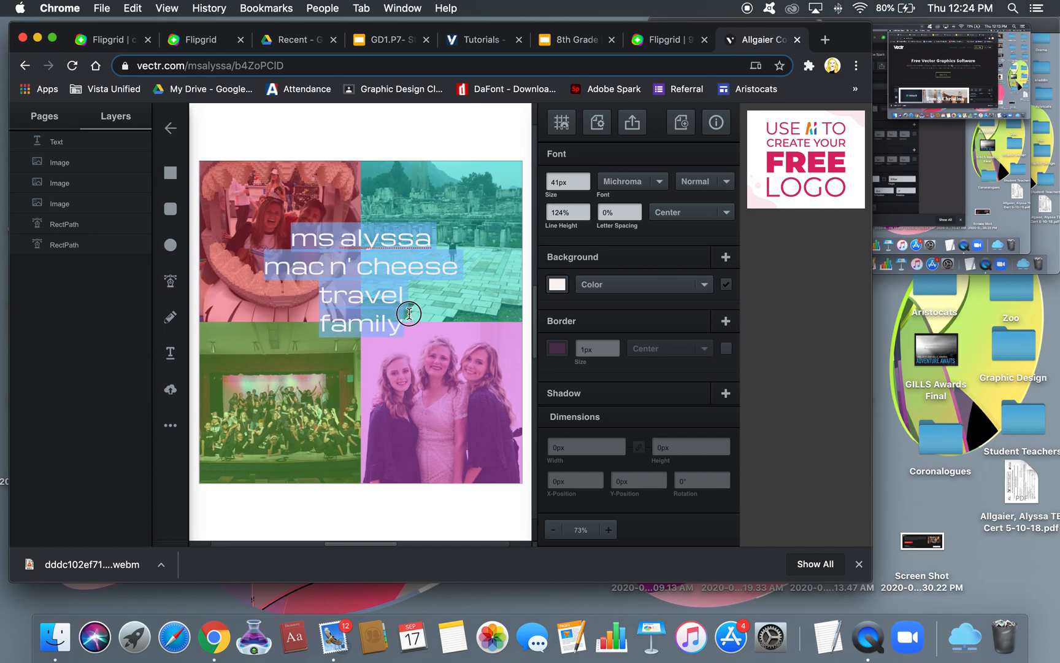
Raise the four lines' line height to about 162%
left_click(586, 211)
left_click(586, 211)
left_click(586, 210)
left_click(586, 210)
left_click(585, 210)
left_click(586, 210)
left_click(586, 211)
left_click(586, 211)
left_click(586, 210)
left_click(586, 211)
left_click(585, 211)
left_click(586, 211)
left_click(586, 210)
left_click(586, 211)
left_click(586, 210)
left_click(586, 211)
left_click(586, 211)
left_click(586, 211)
left_click(586, 211)
left_click(586, 211)
left_click(586, 210)
left_click(586, 211)
left_click(586, 211)
left_click(586, 211)
left_click(586, 211)
left_click(586, 210)
left_click(586, 211)
left_click(586, 211)
left_click(586, 211)
left_click(586, 210)
left_click(586, 211)
left_click(586, 210)
left_click(586, 211)
left_click(586, 216)
left_click(586, 216)
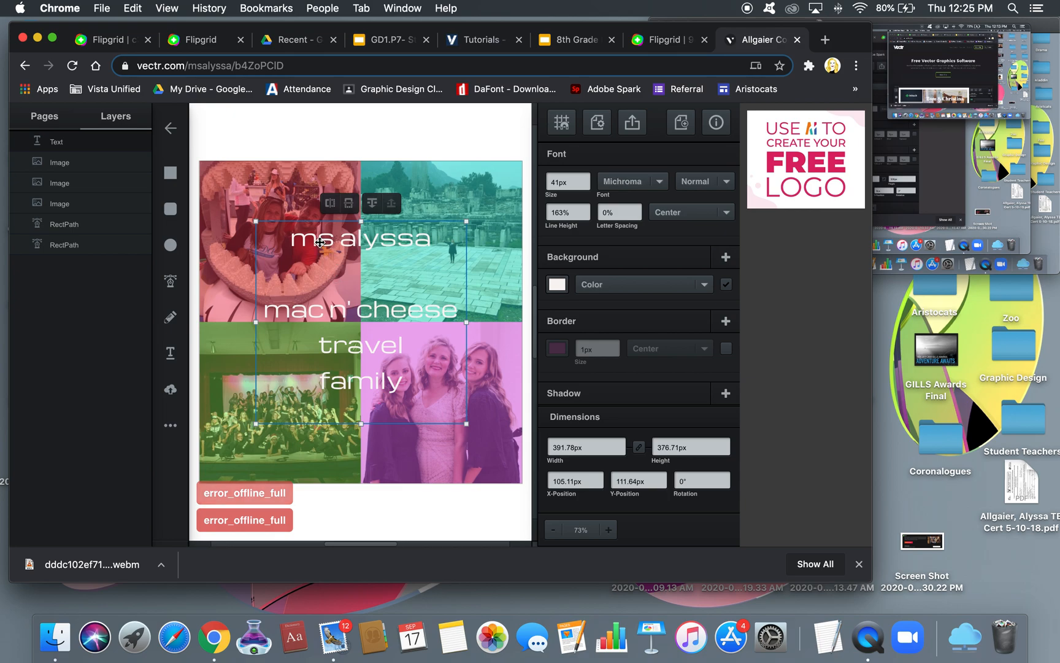
Delete the stray blank line and fine-tune the line height to about 163%
left_click(286, 142)
left_click(335, 264)
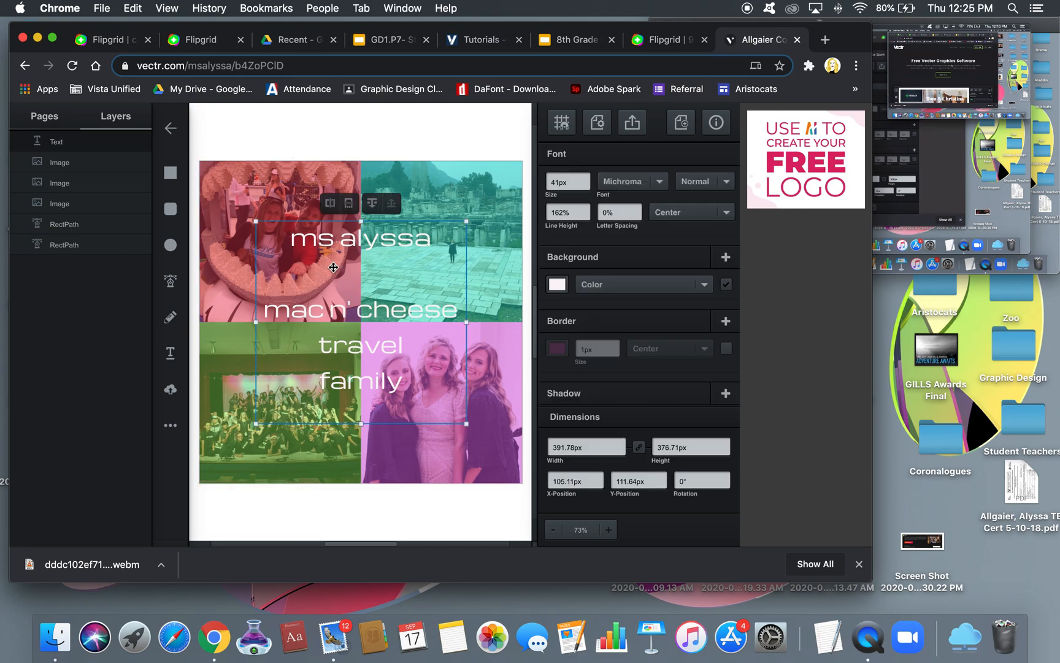
left_click(363, 265)
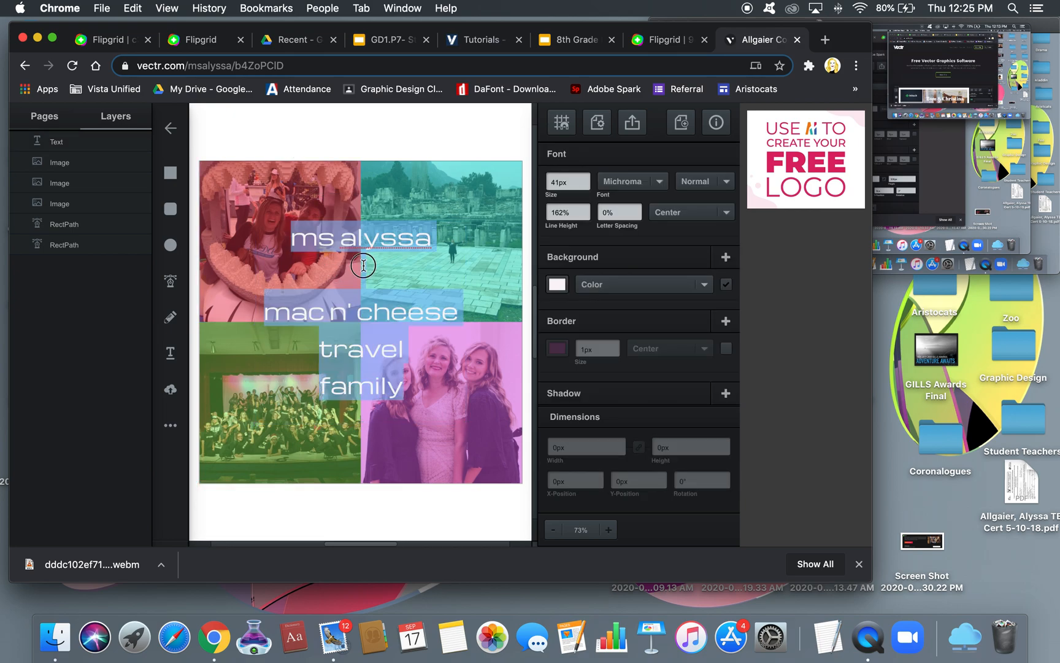
key("BackSpace")
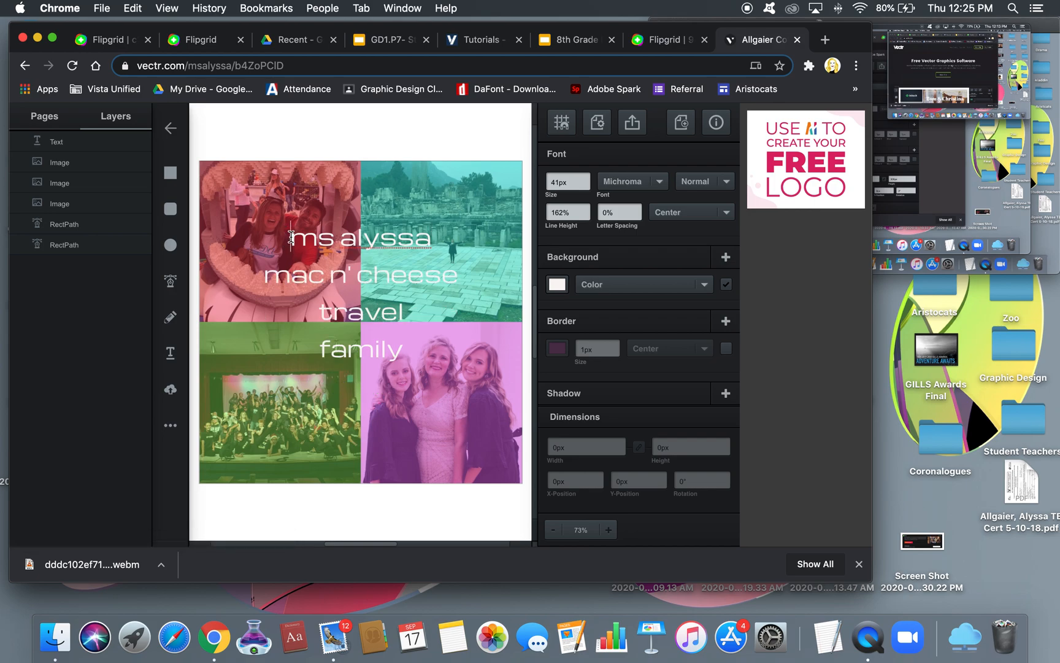
left_click_drag(291, 237, 416, 353)
left_click(586, 210)
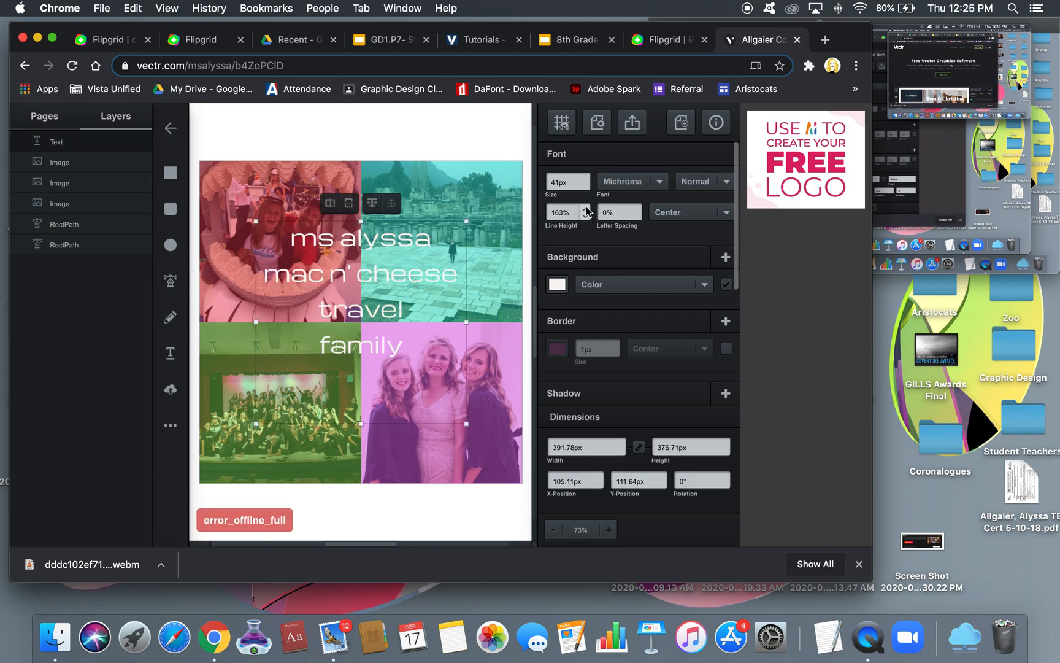
left_click(586, 210)
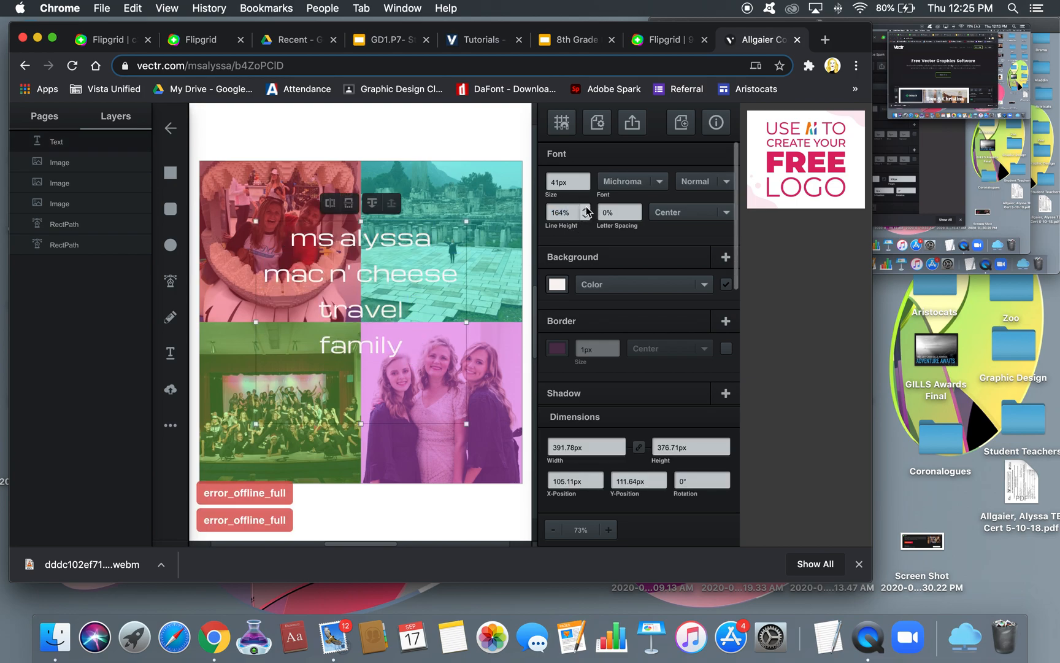
left_click(586, 209)
double_click(586, 217)
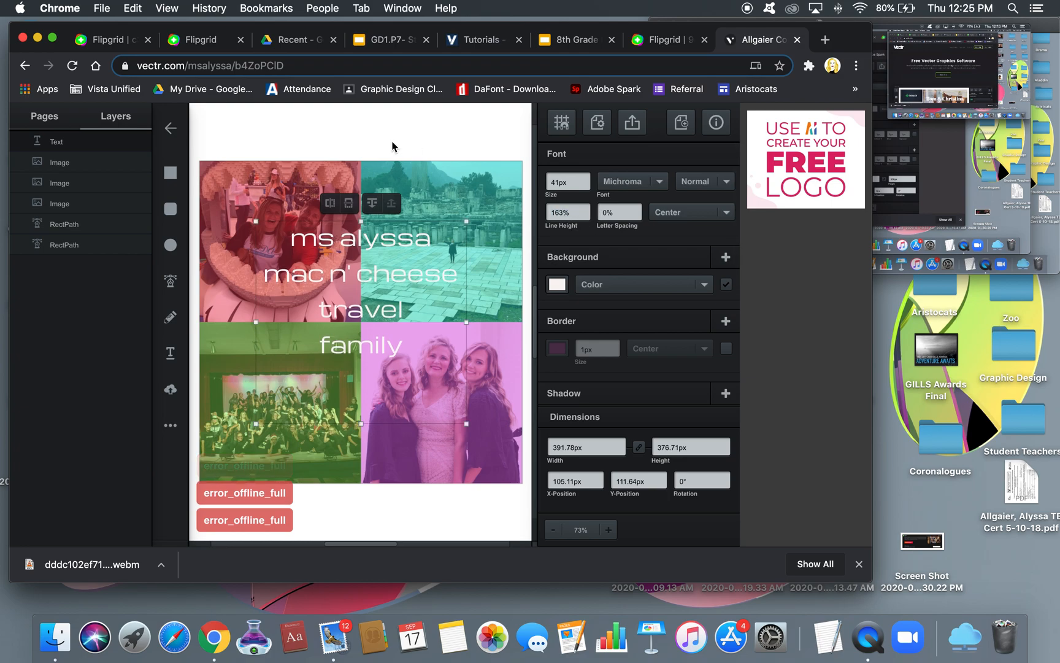
Shorten the text box from the bottom and move the text block lower on the collage
left_click(392, 148)
left_click(380, 263)
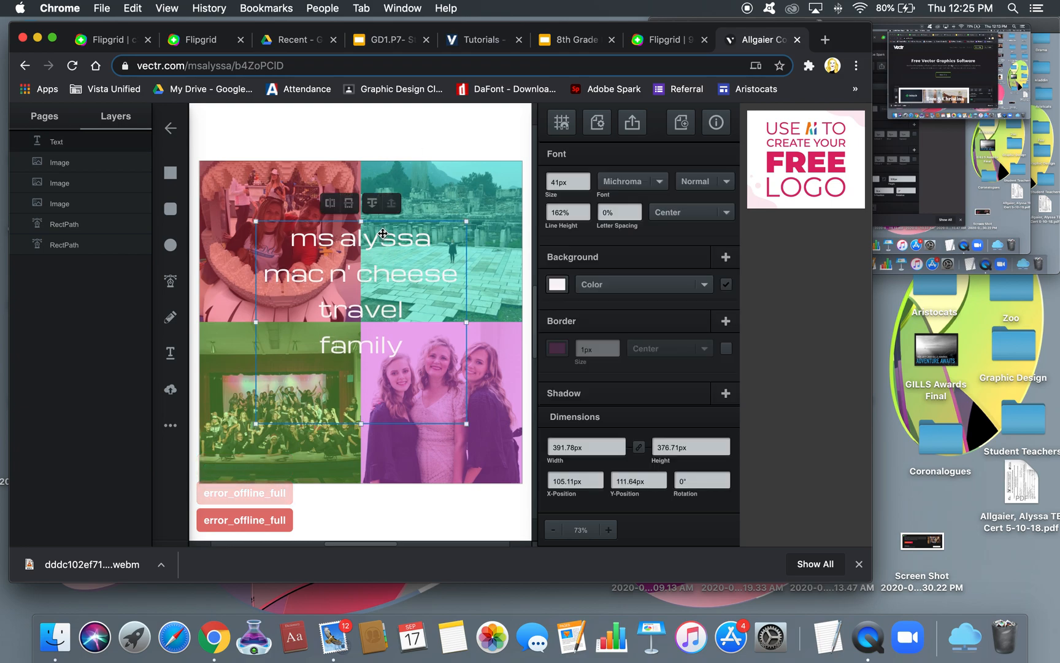
left_click_drag(360, 423, 362, 379)
left_click_drag(388, 277, 387, 303)
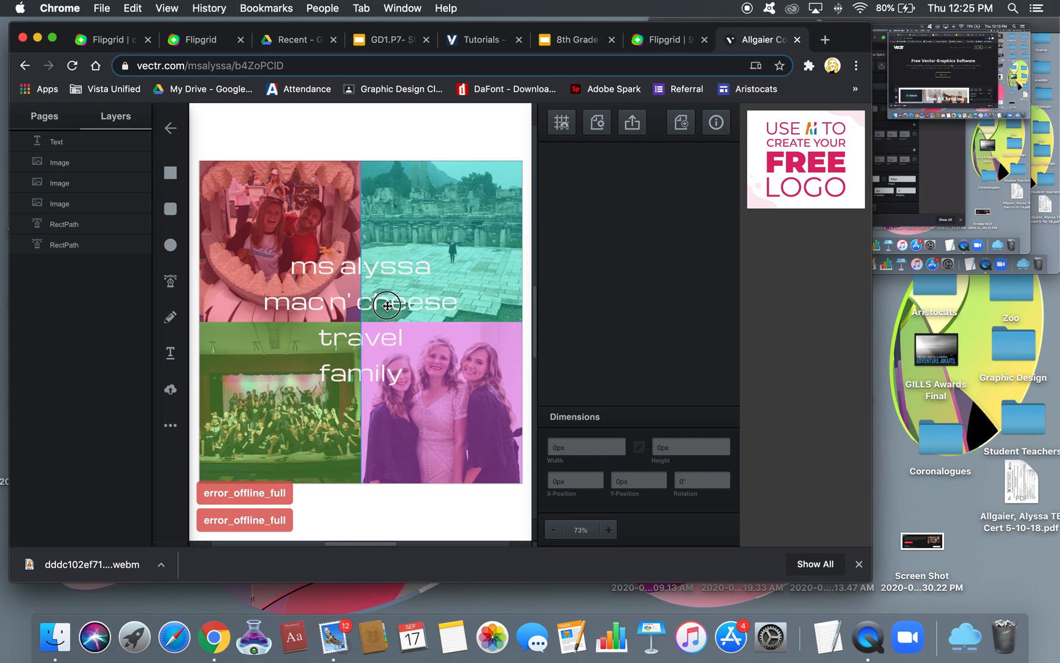
left_click(387, 276)
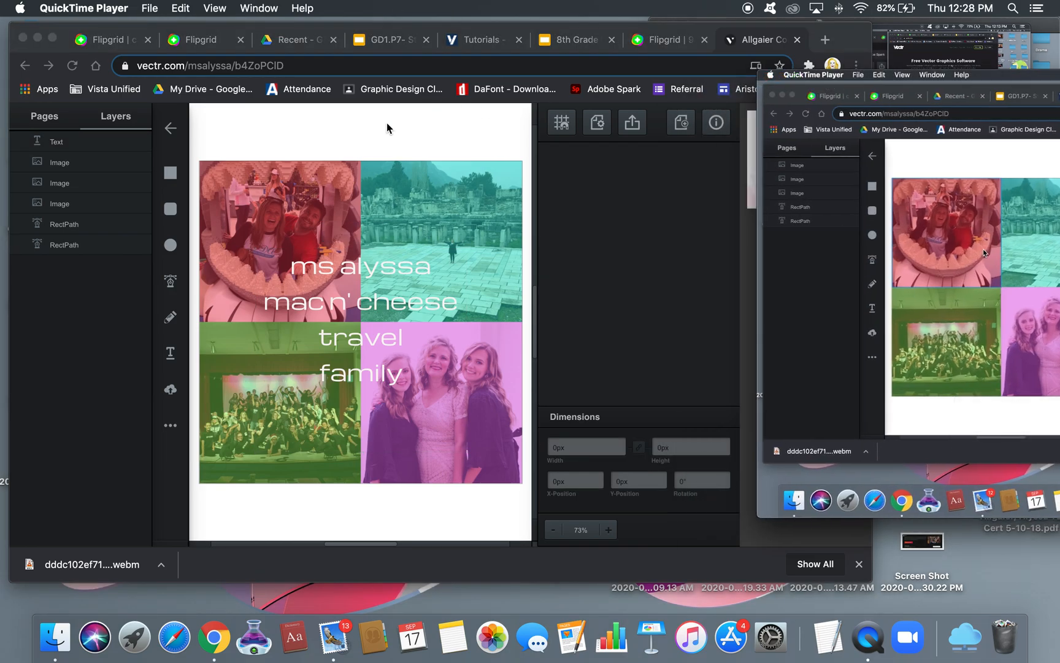
Bring the Vectr collage back to the front and select the Rectangle tool
left_click(388, 126)
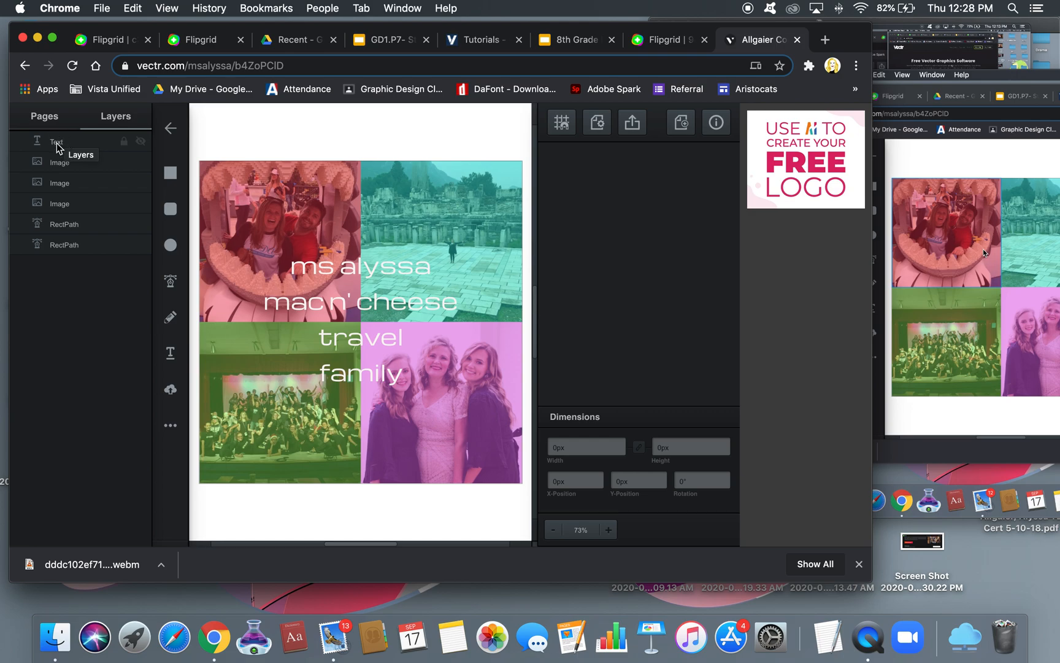
left_click(172, 173)
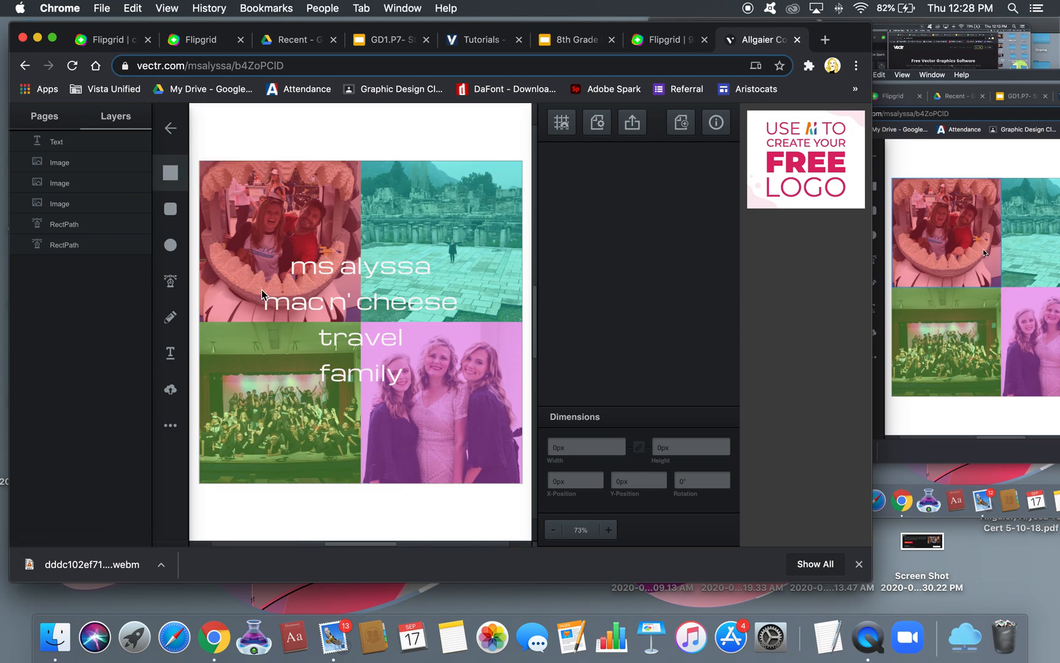
Draw a 388 × 52px bar across the 'mac n' cheese' line, centre it, fill it #030303
left_click_drag(257, 289, 466, 317)
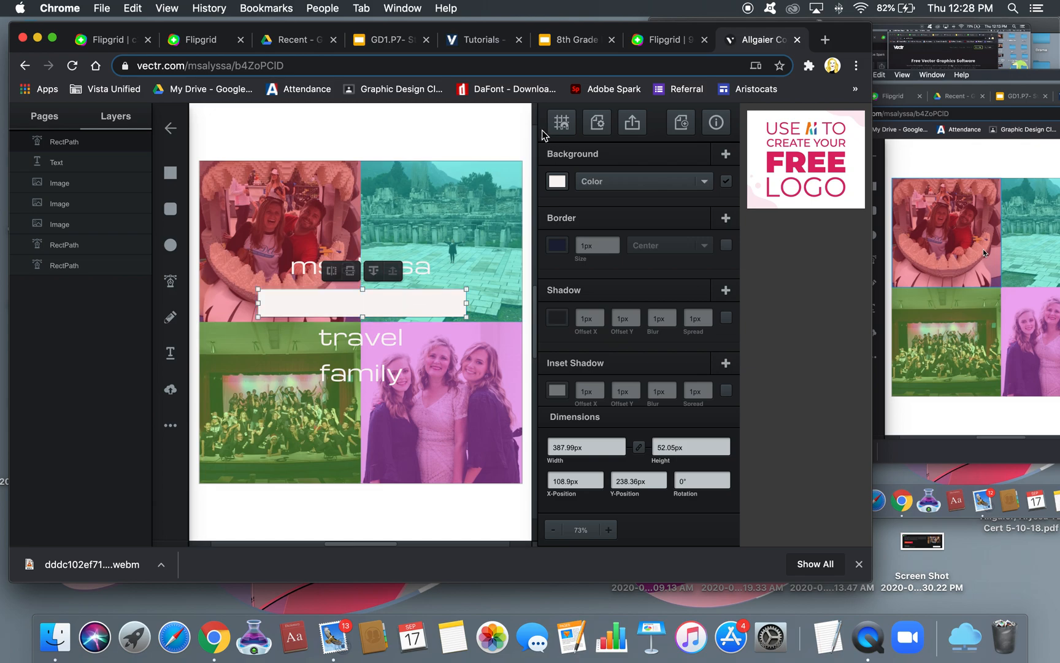
left_click_drag(373, 300, 372, 300)
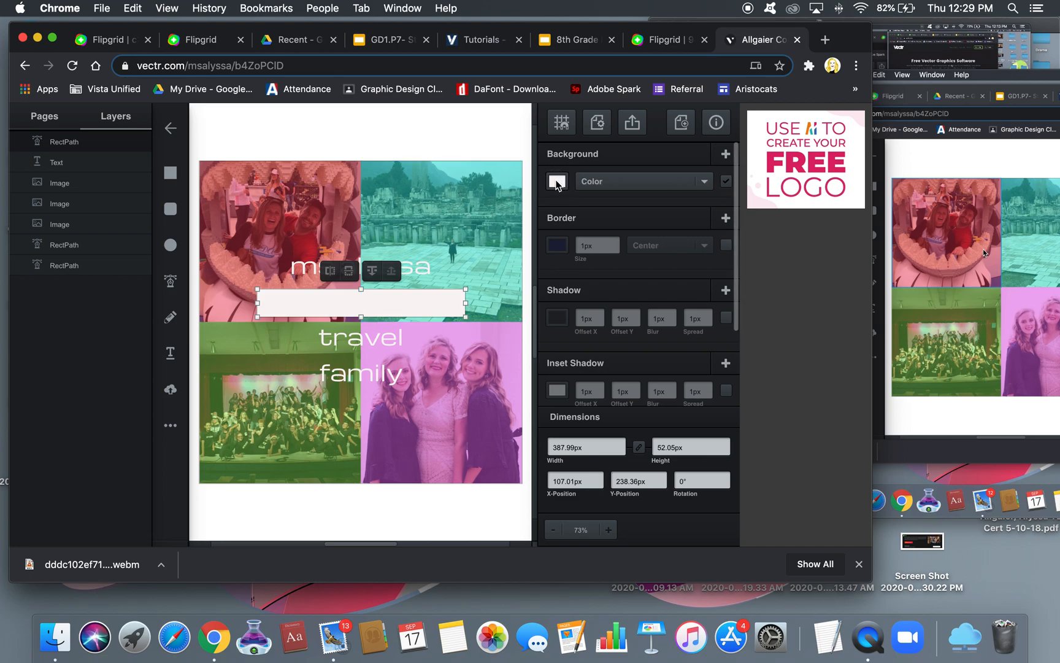
left_click(557, 183)
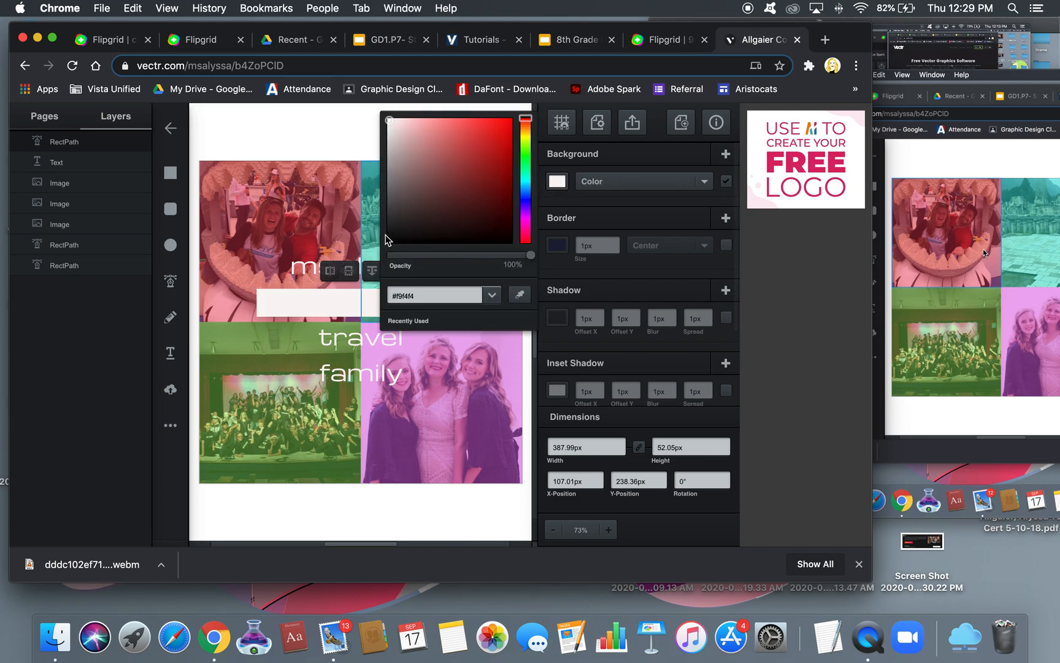
left_click(390, 243)
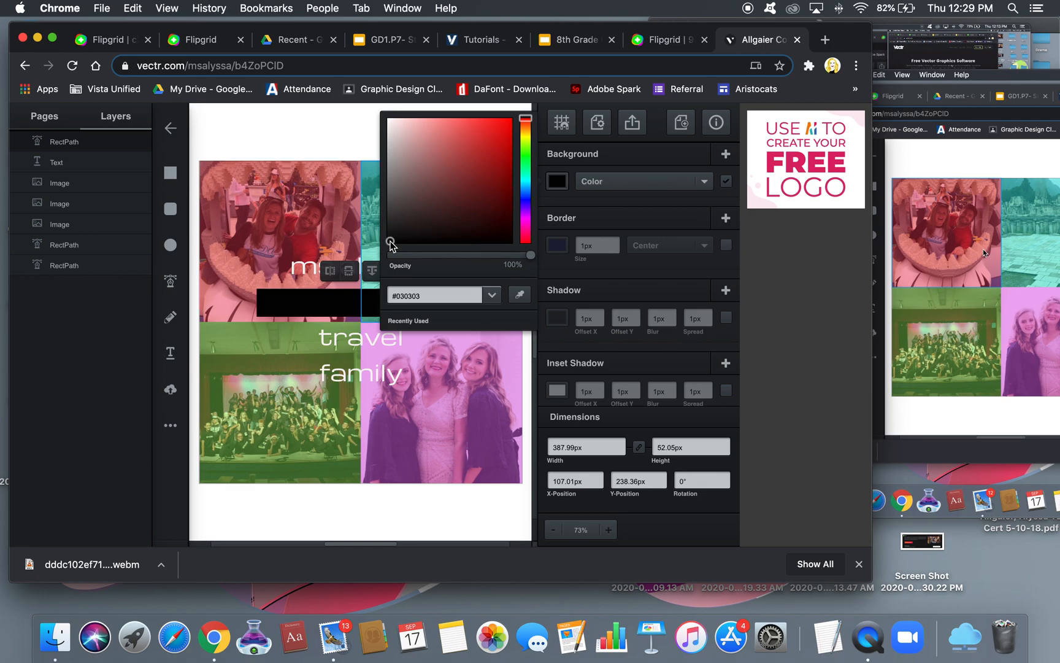
Paste three copies of the black bar and stack them over the other three text lines
left_click(329, 115)
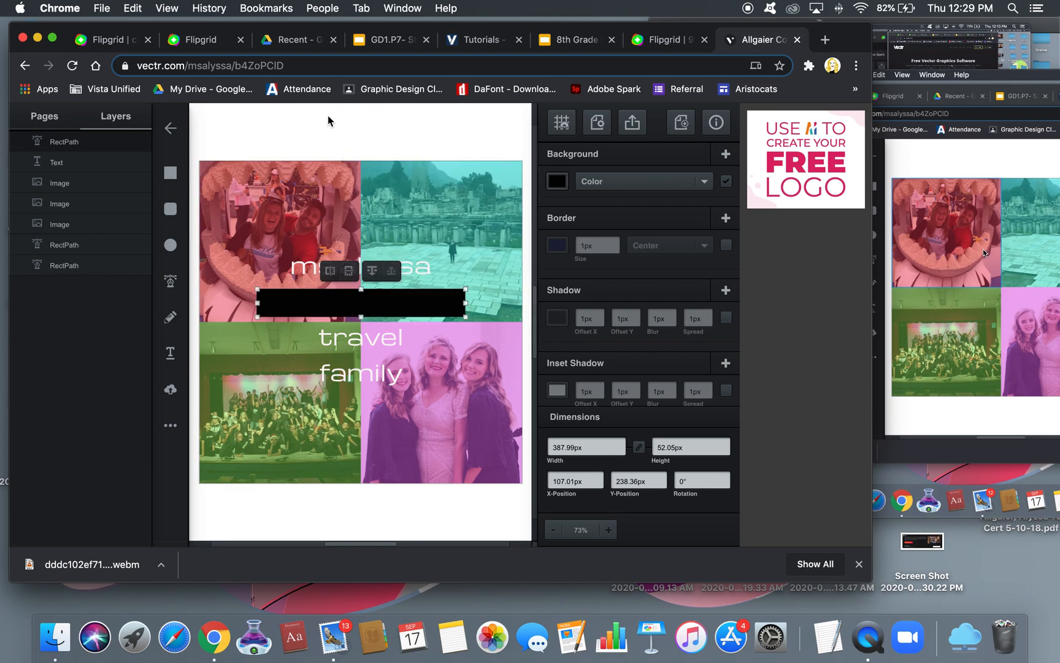
left_click(330, 303)
key("super+v")
left_click_drag(337, 313, 328, 340)
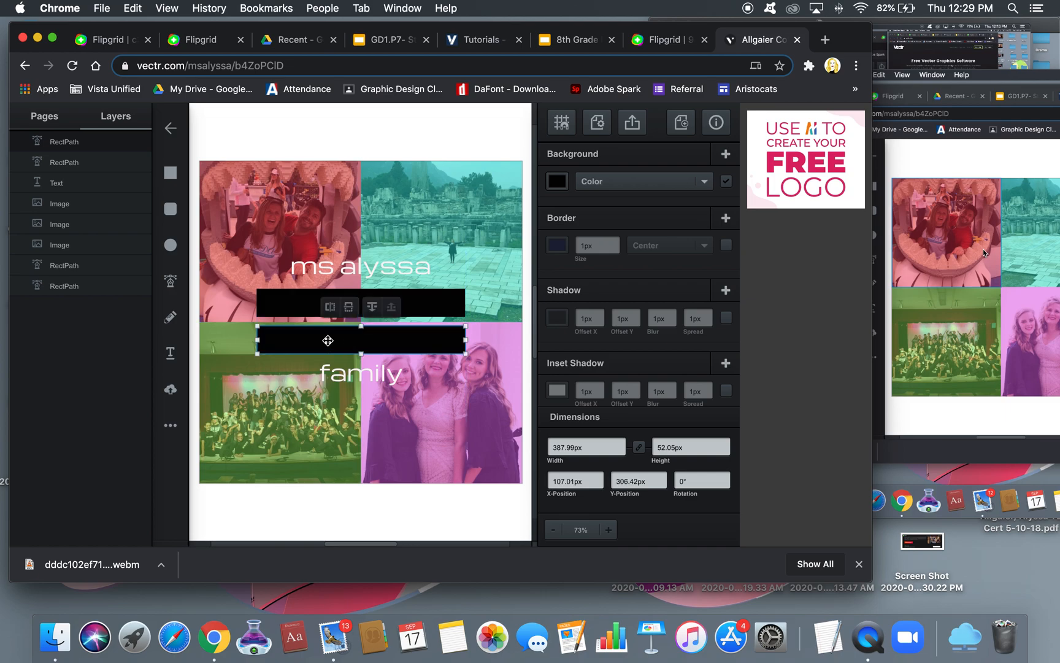
key("super+v")
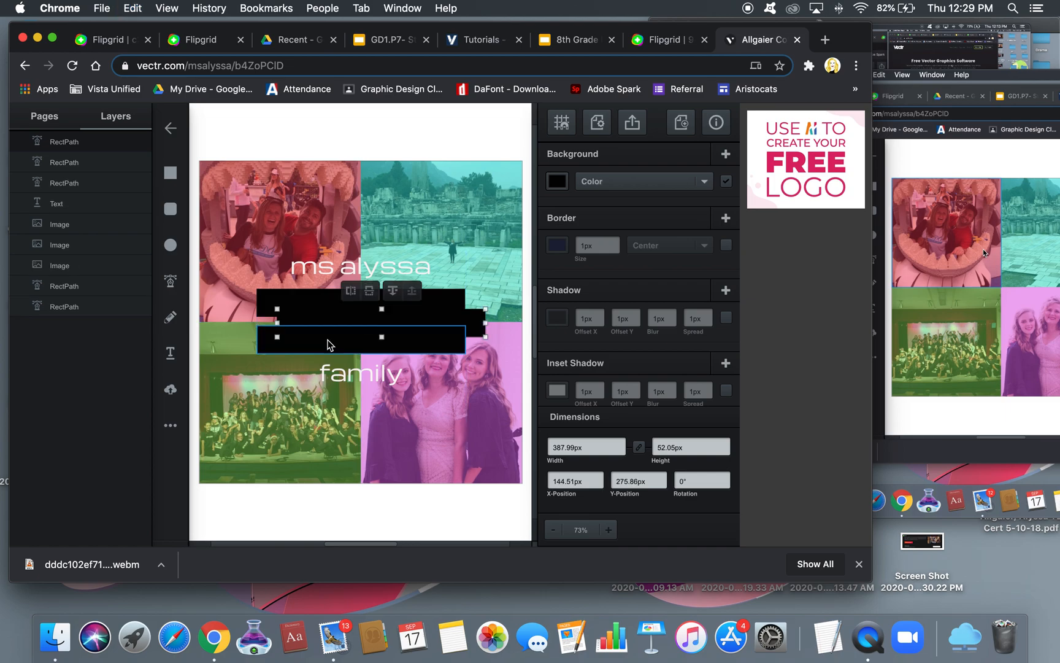
left_click_drag(328, 318, 310, 371)
key("super+c")
key("super+v")
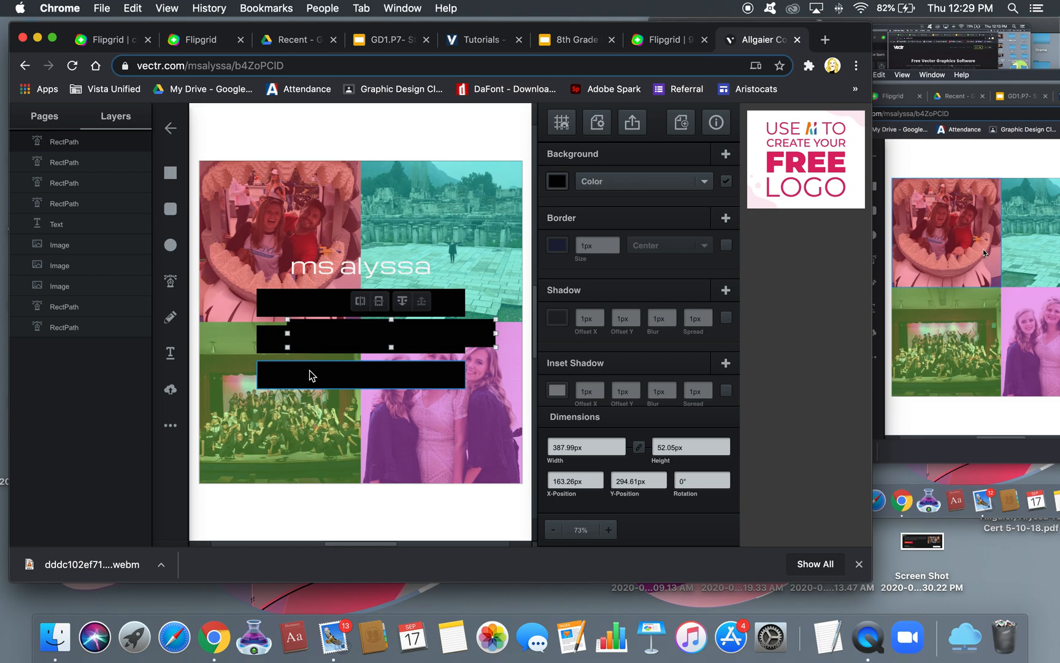
left_click_drag(343, 328, 313, 265)
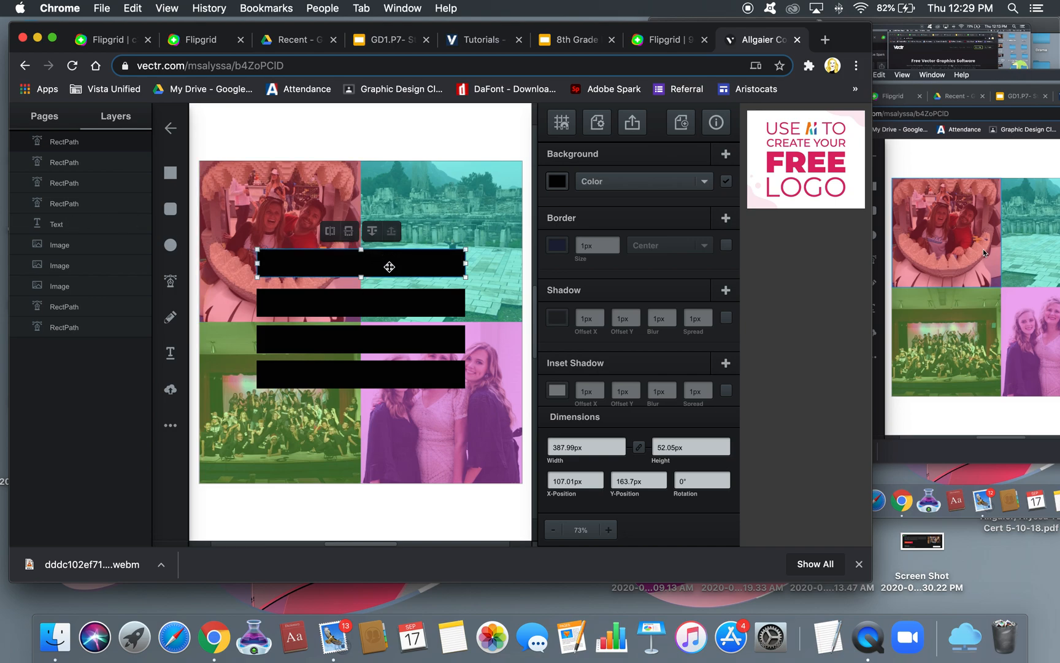
Send the top black bar behind the text so 'ms alyssa' shows in white
left_click(372, 232)
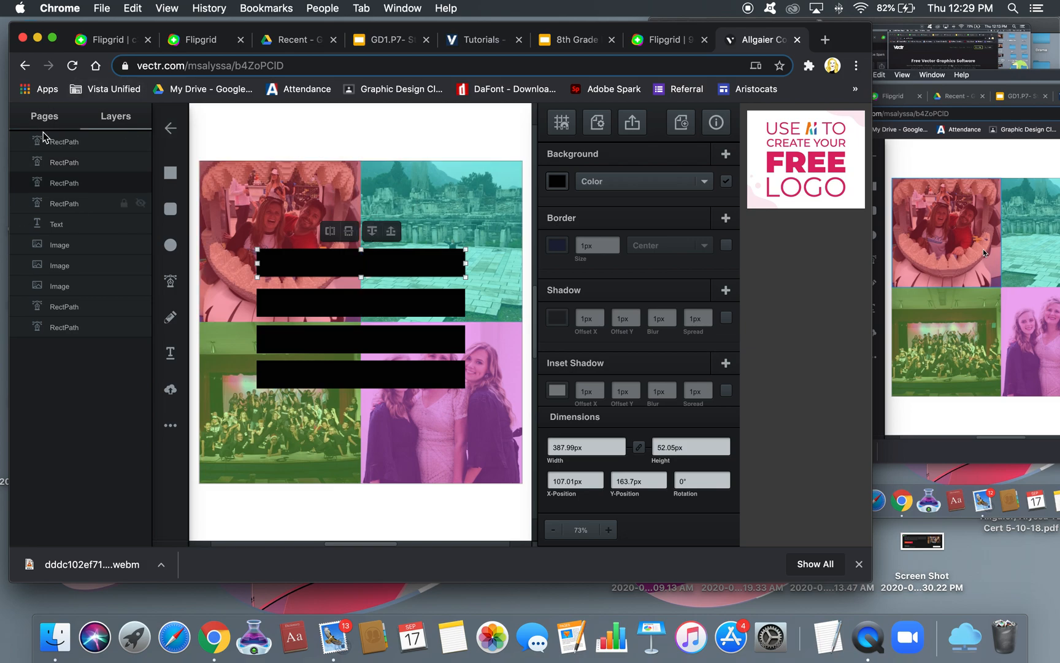
left_click(373, 233)
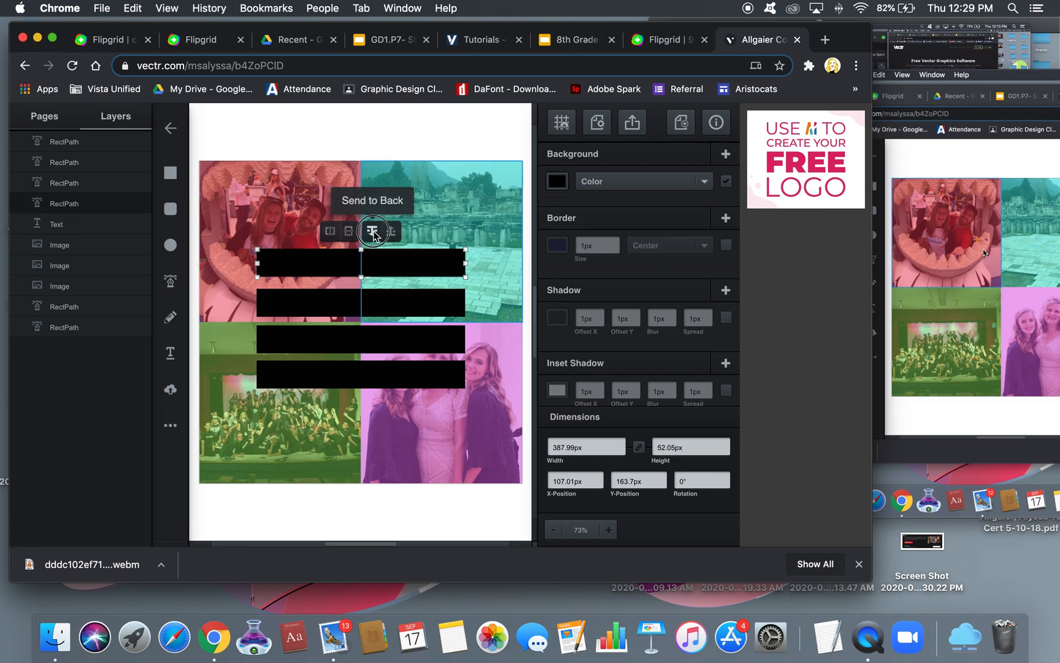
left_click(372, 232)
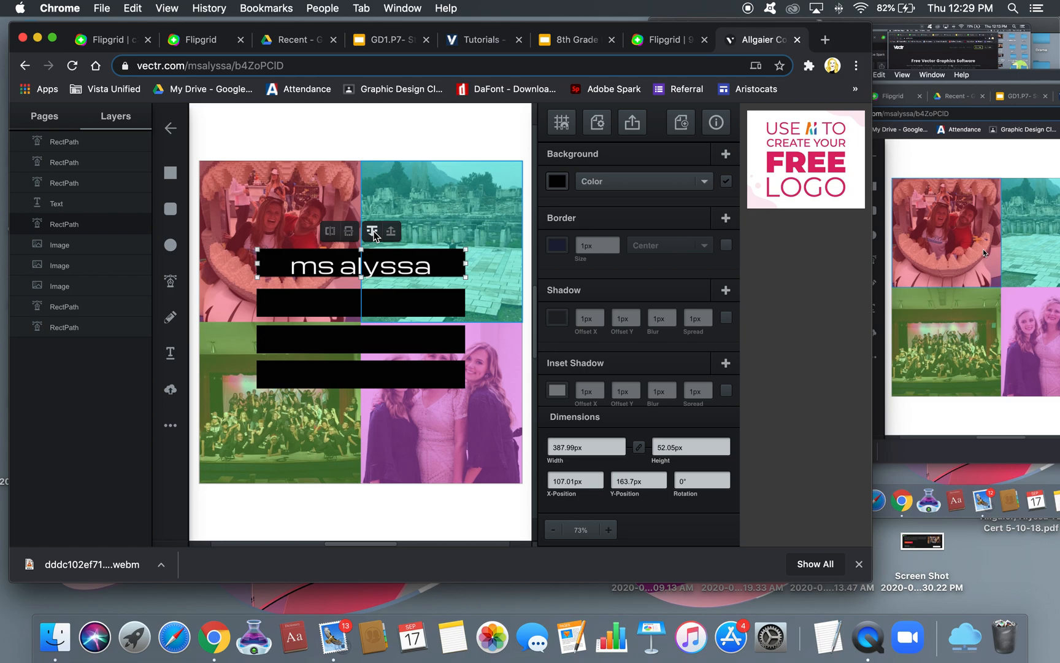
Select the other three black bars together and send them to the back
left_click(301, 305)
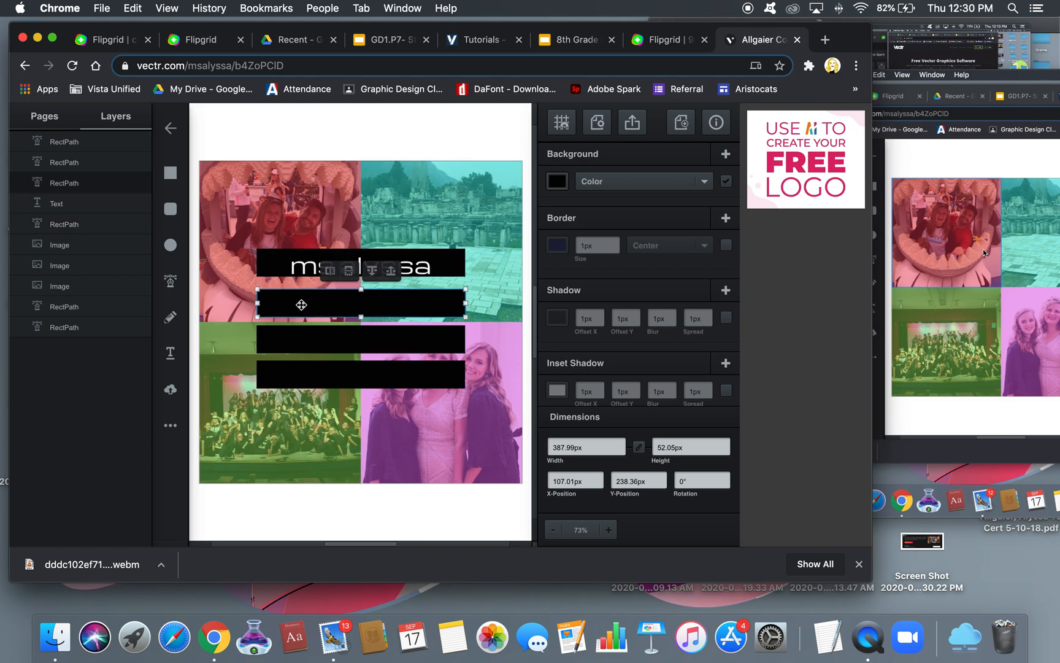
left_click(295, 338)
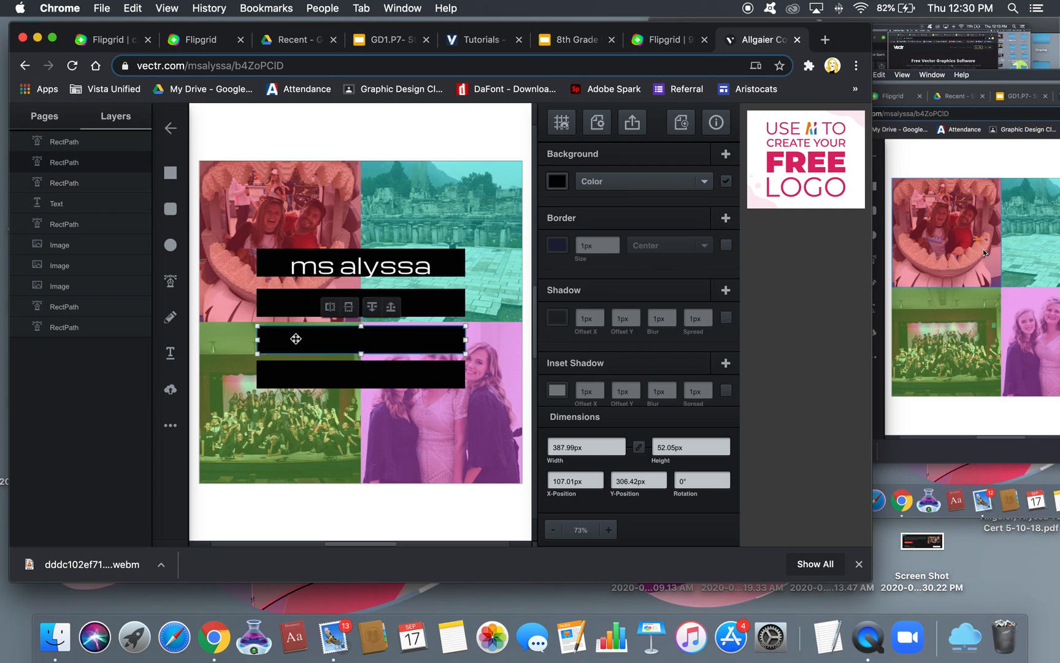
left_click(278, 301)
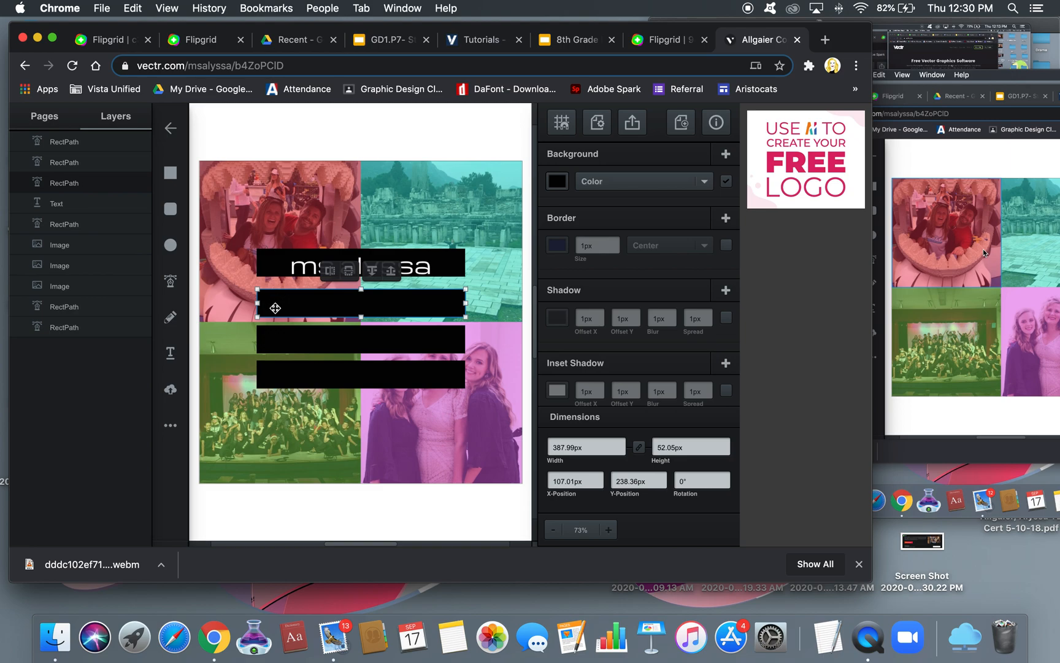
left_click(279, 338, "shift")
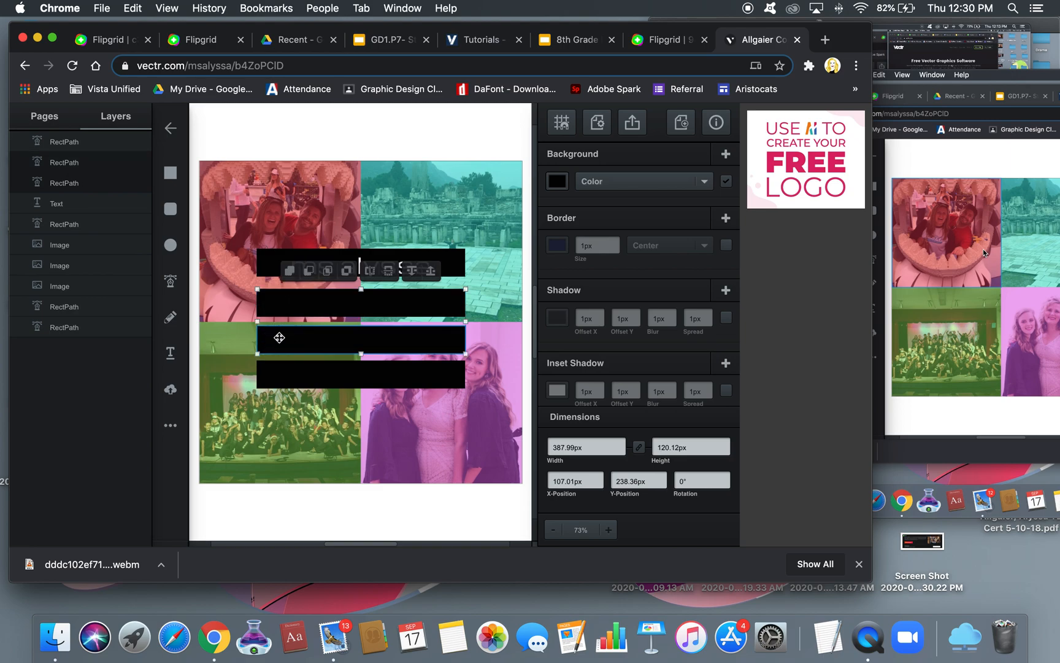
left_click(280, 375, "shift")
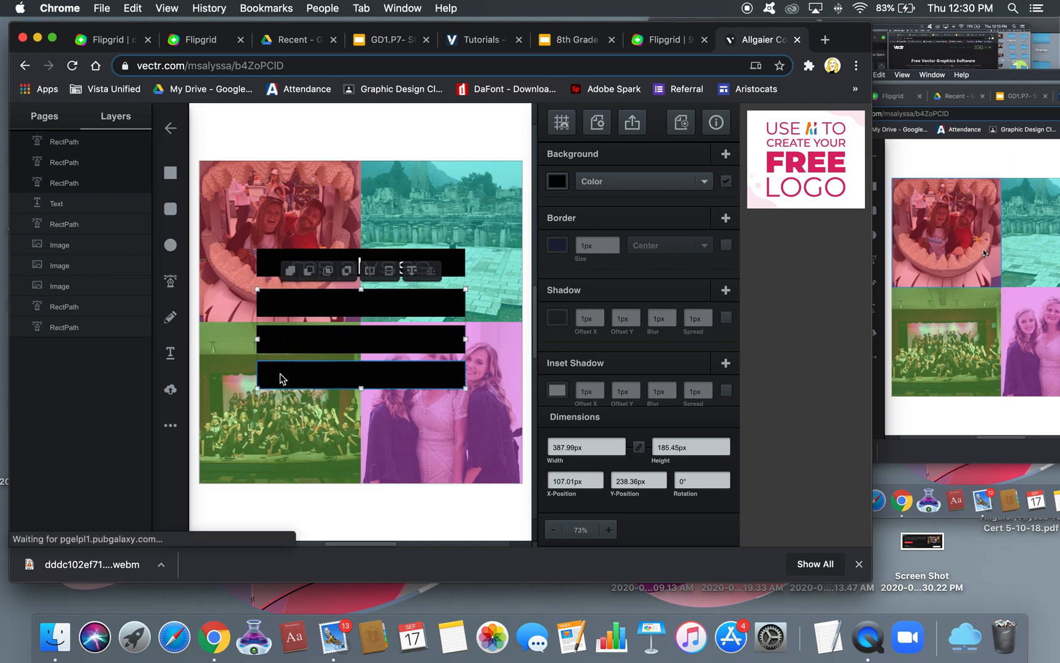
left_click(411, 270)
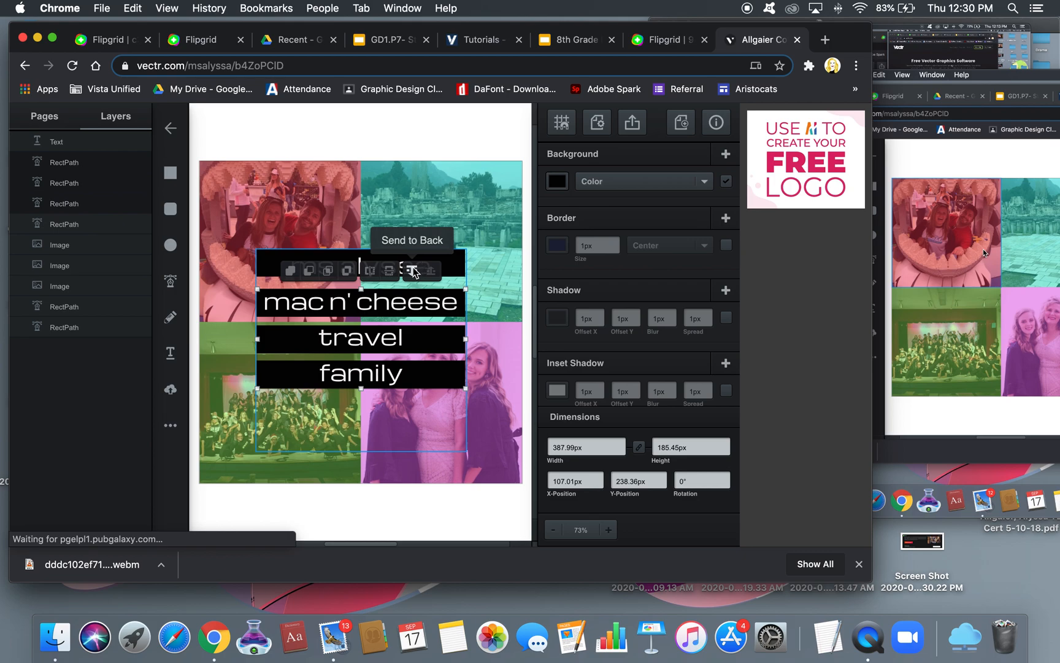
left_click(414, 273)
left_click(223, 125)
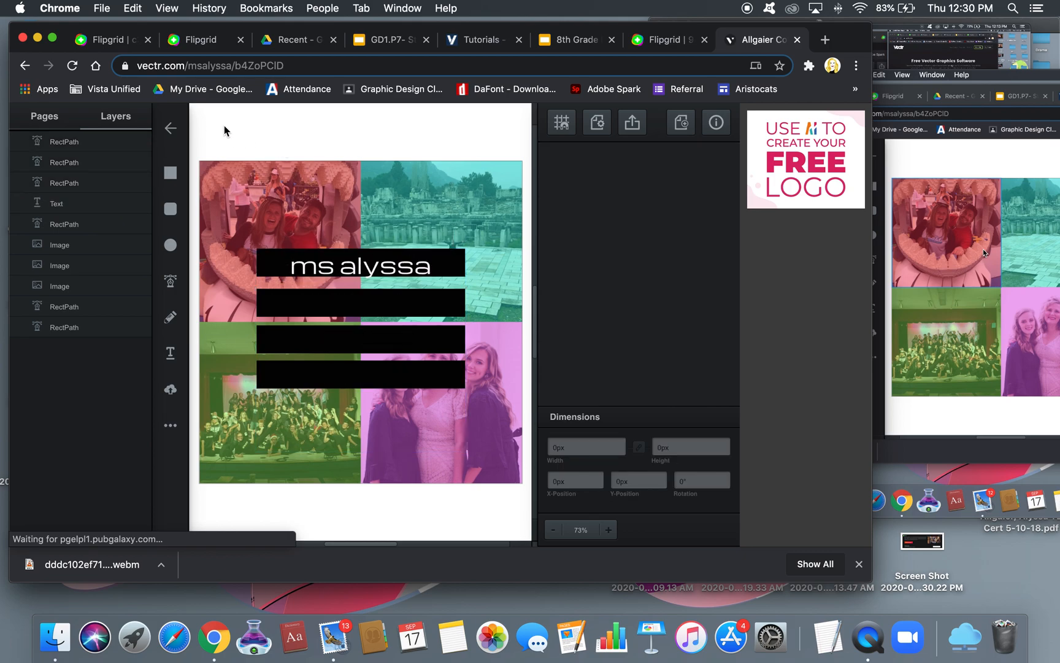
Raise the text layer above the bars, nudge it up and left, then reorder it among the bars
left_click(57, 209)
left_click_drag(71, 206, 72, 135)
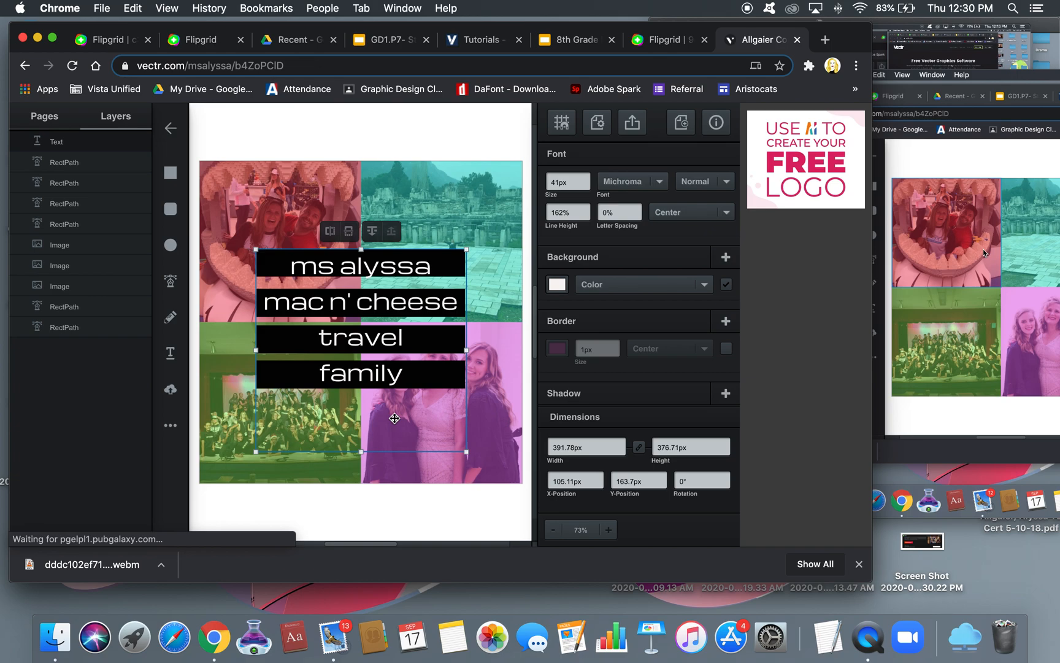
key("Up")
key("Up")
key("Up")
key("Up")
key("Up")
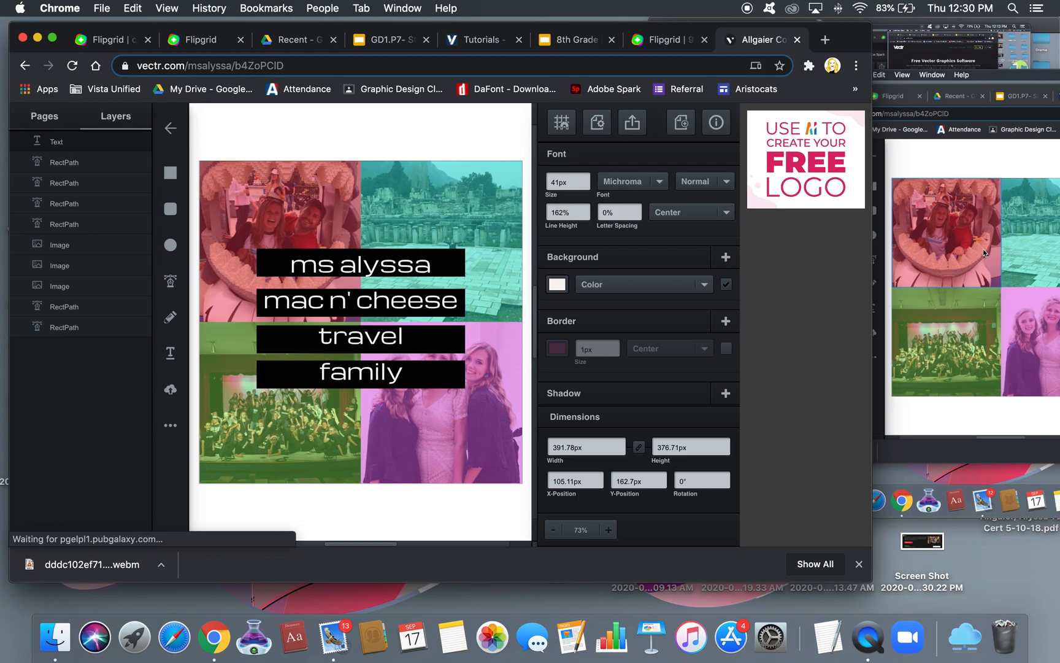
key("Up")
key("Up")
key("Up")
key("Up")
key("Up")
key("Up")
key("Up")
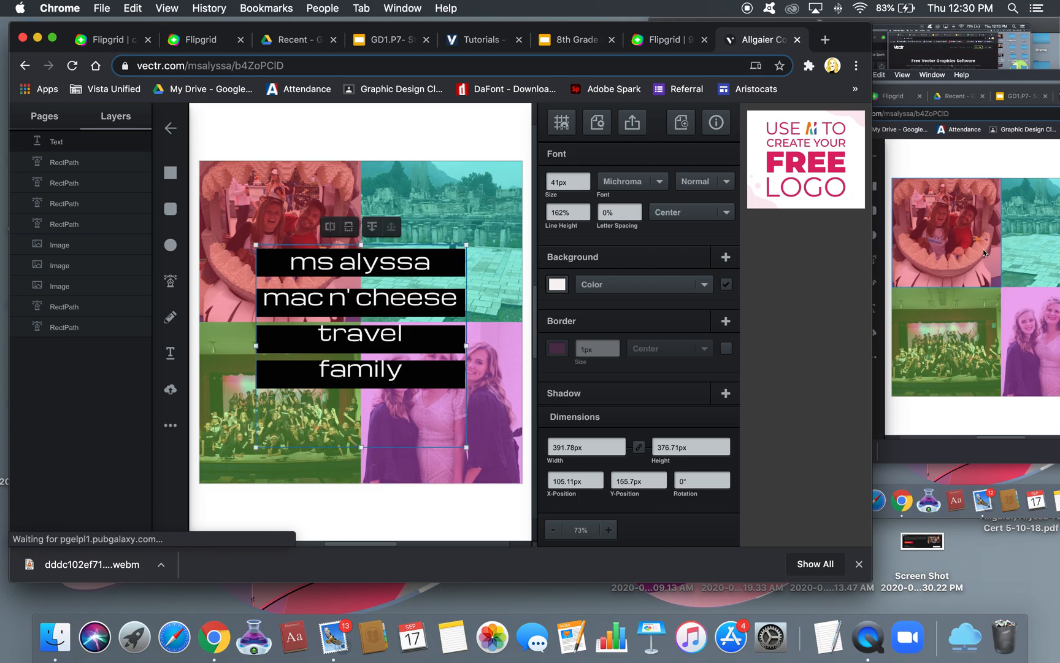
key("Left")
key("Left")
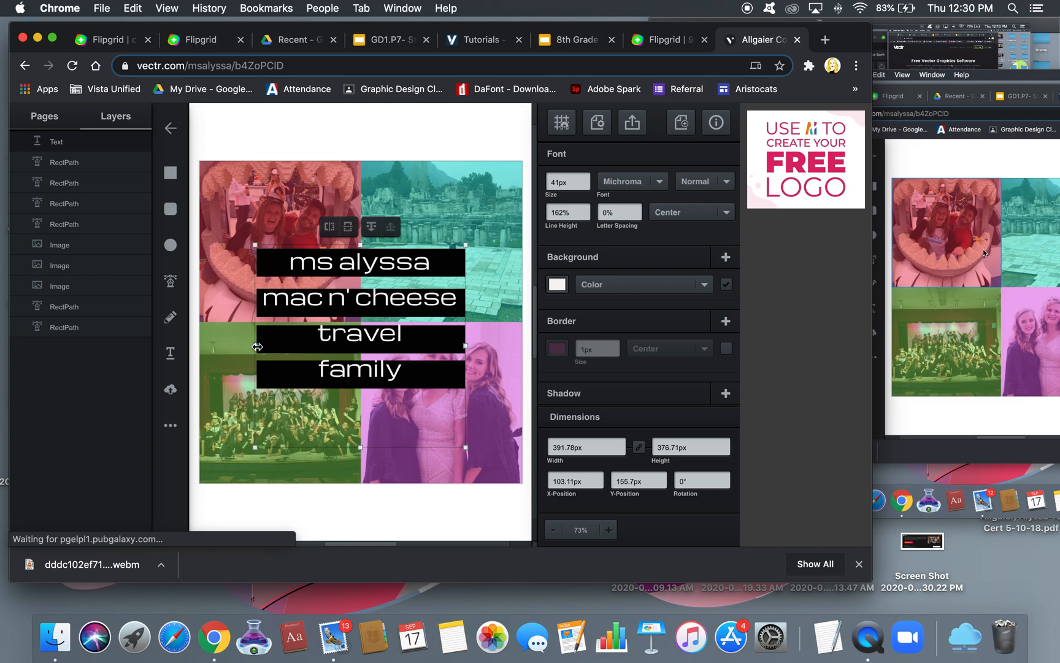
key("Up")
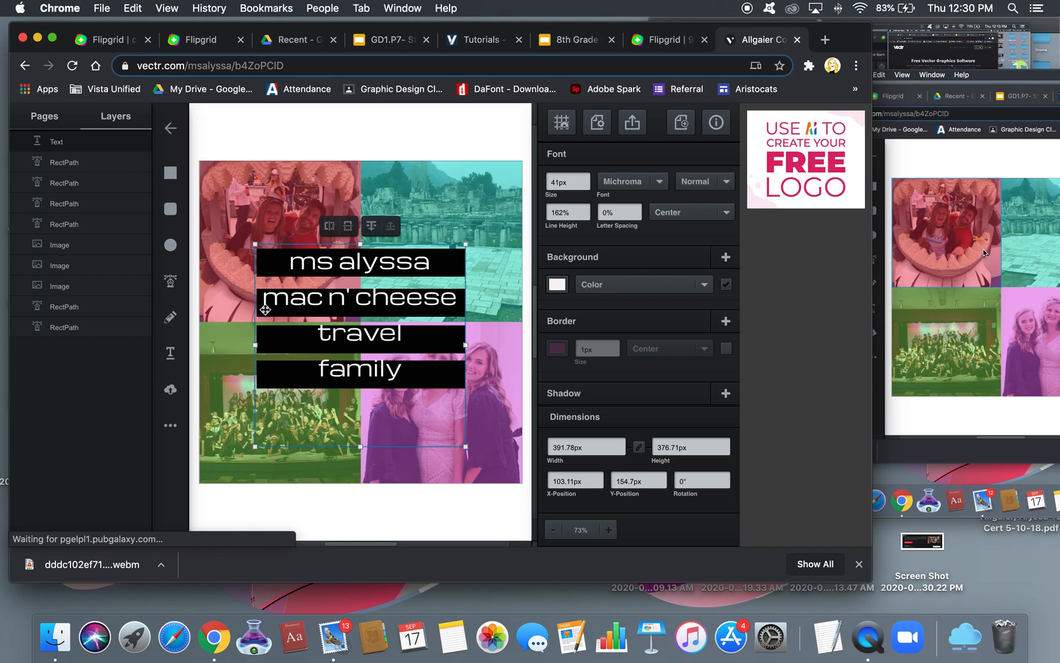
double_click(55, 142)
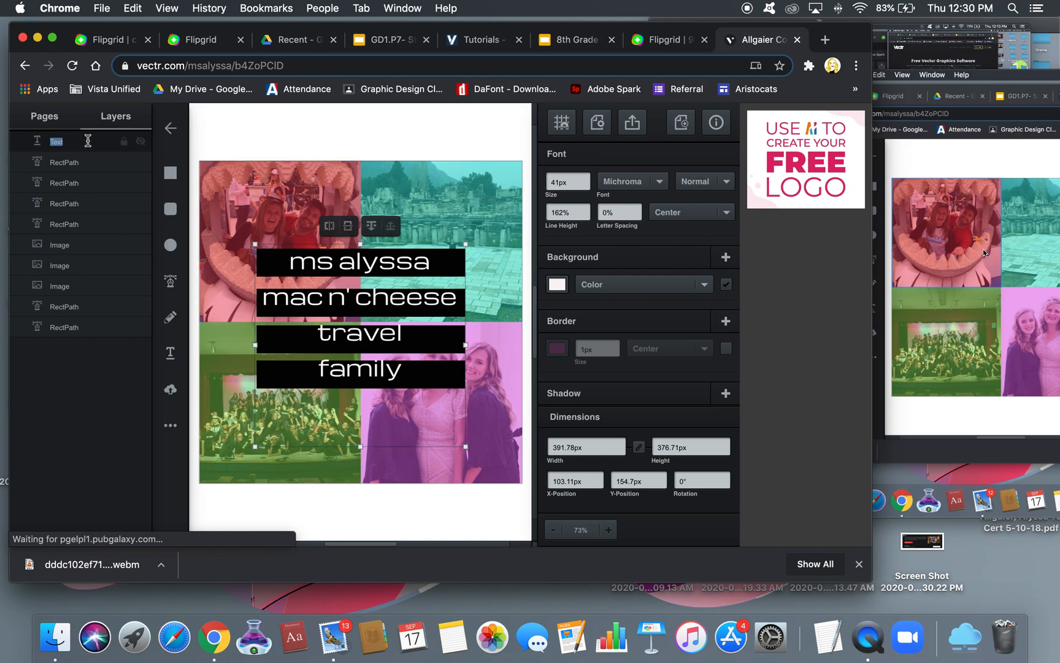
left_click_drag(20, 138, 26, 239)
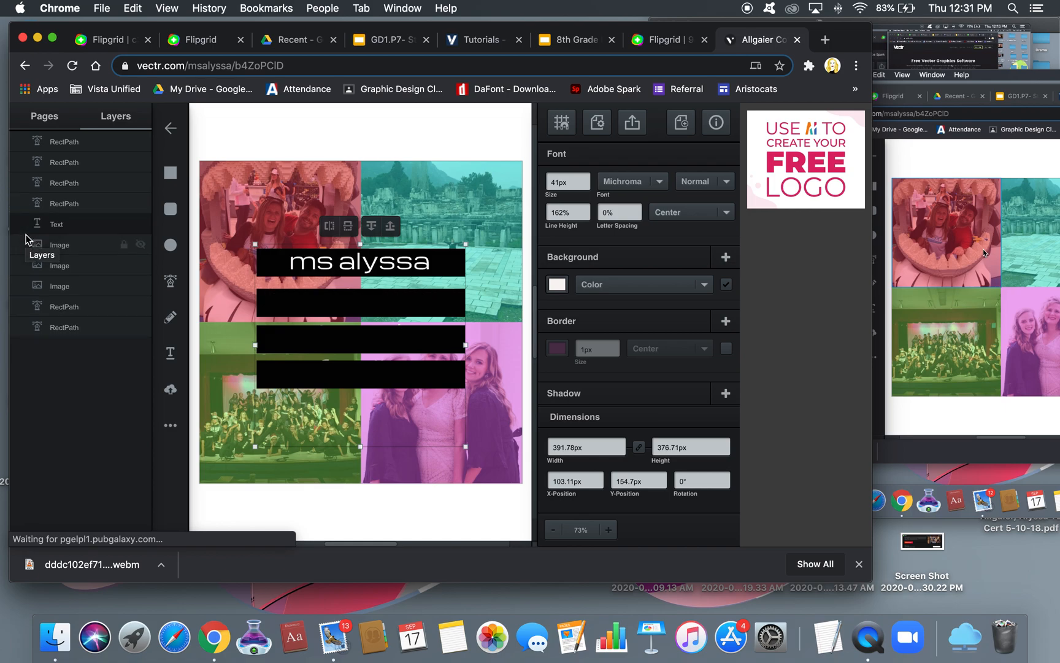
Align the second black bar under the mac n' cheese line at full opacity, behind the text
left_click(299, 311)
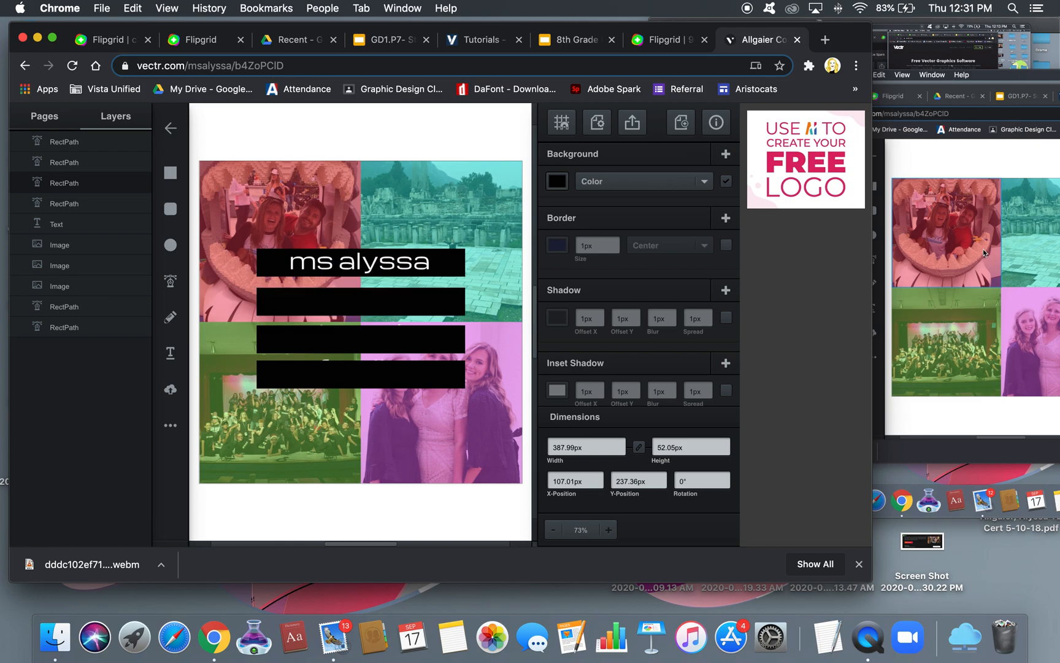
key("Up")
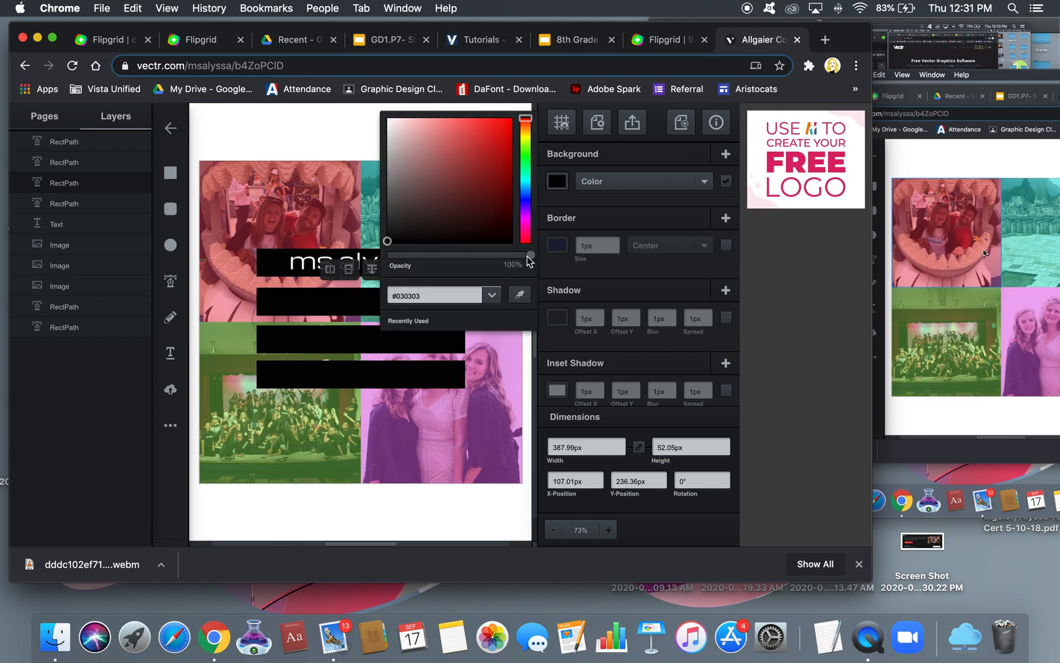
left_click_drag(531, 256, 438, 255)
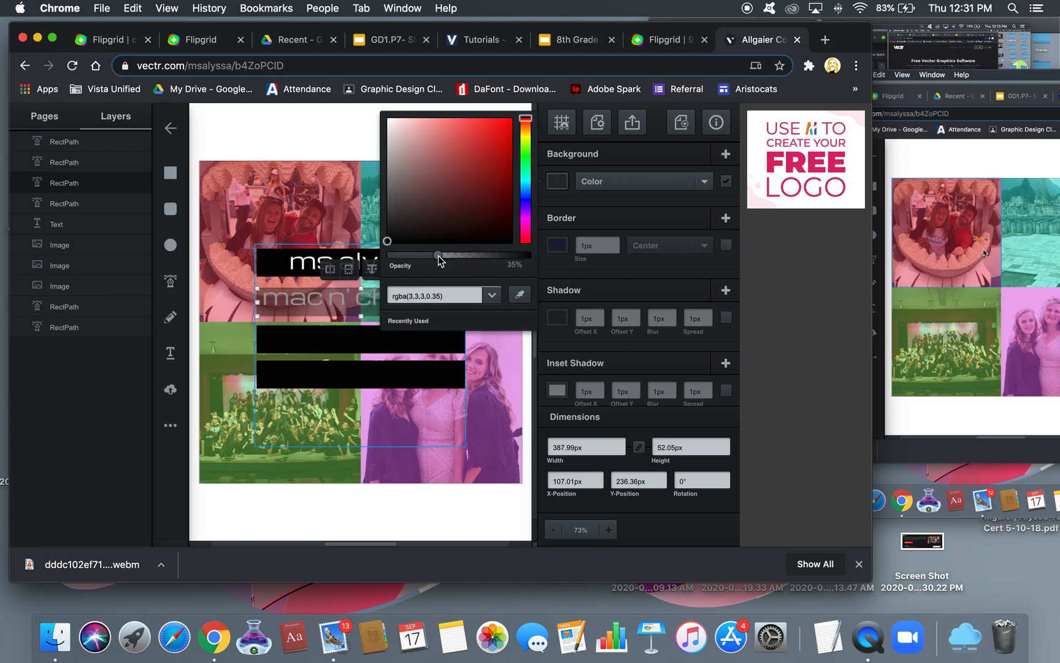
left_click(308, 111)
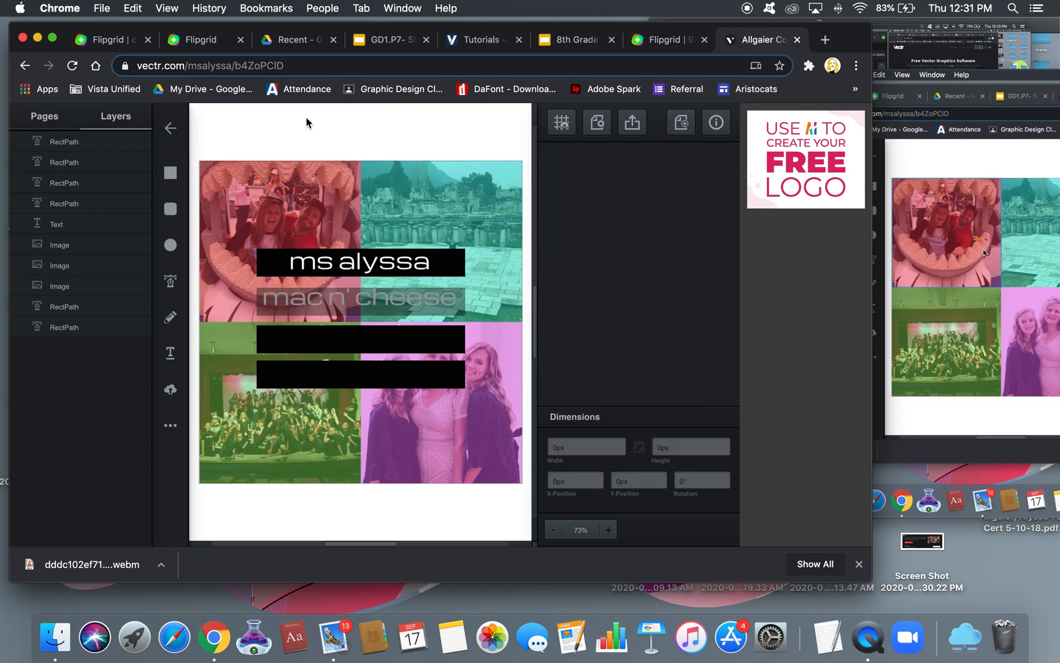
left_click(259, 310)
key("Up")
key("Up")
key("Up")
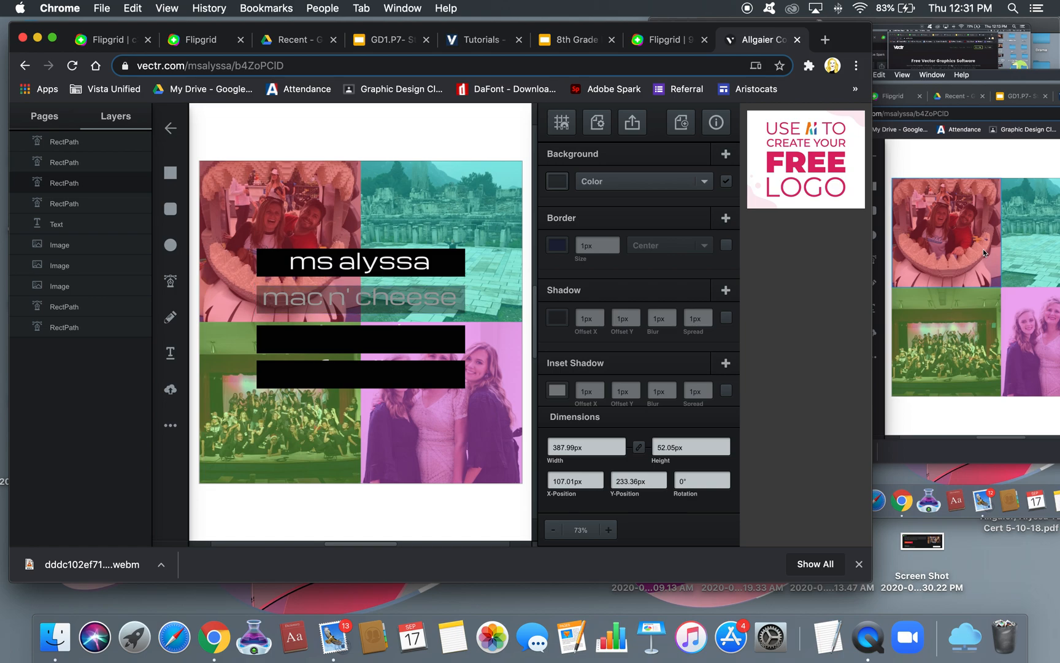
key("Up")
key("Up")
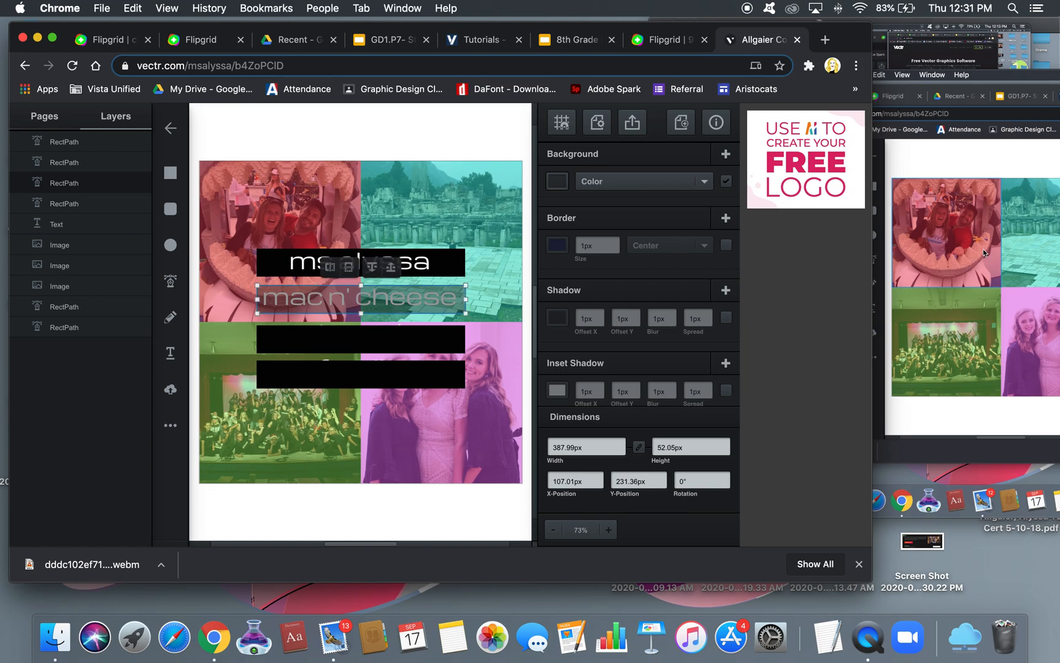
left_click(555, 183)
left_click_drag(437, 254, 532, 255)
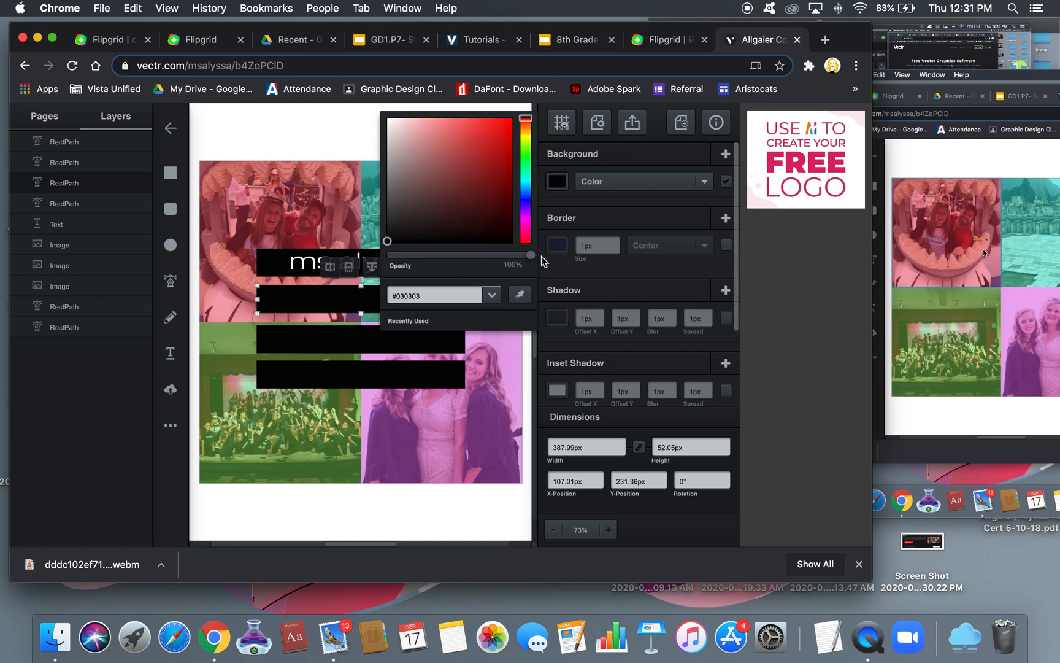
left_click(227, 120)
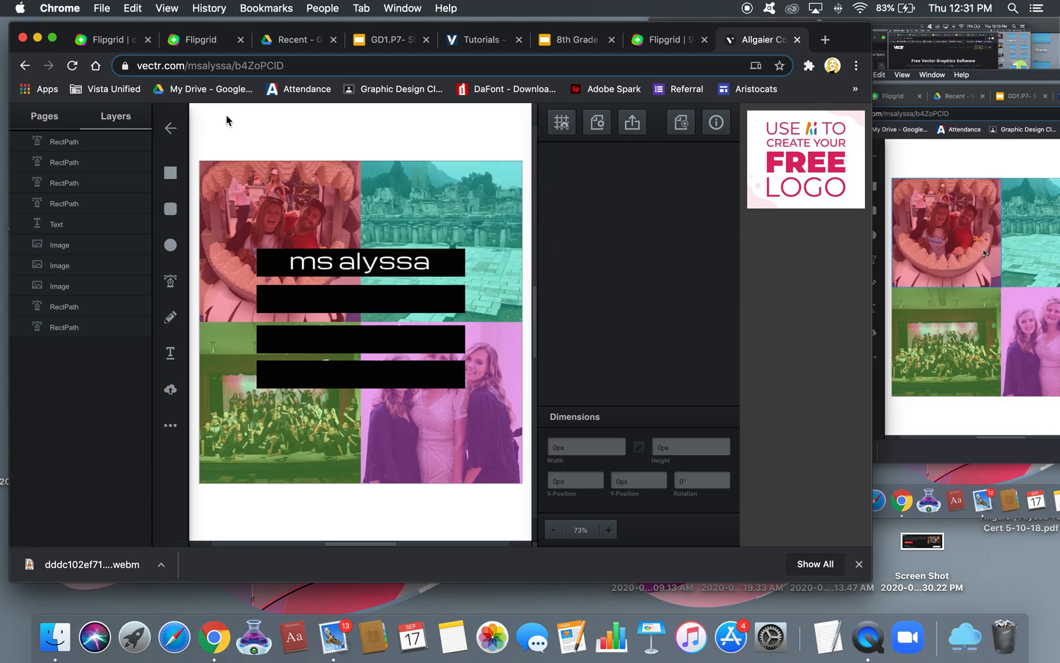
left_click(321, 302)
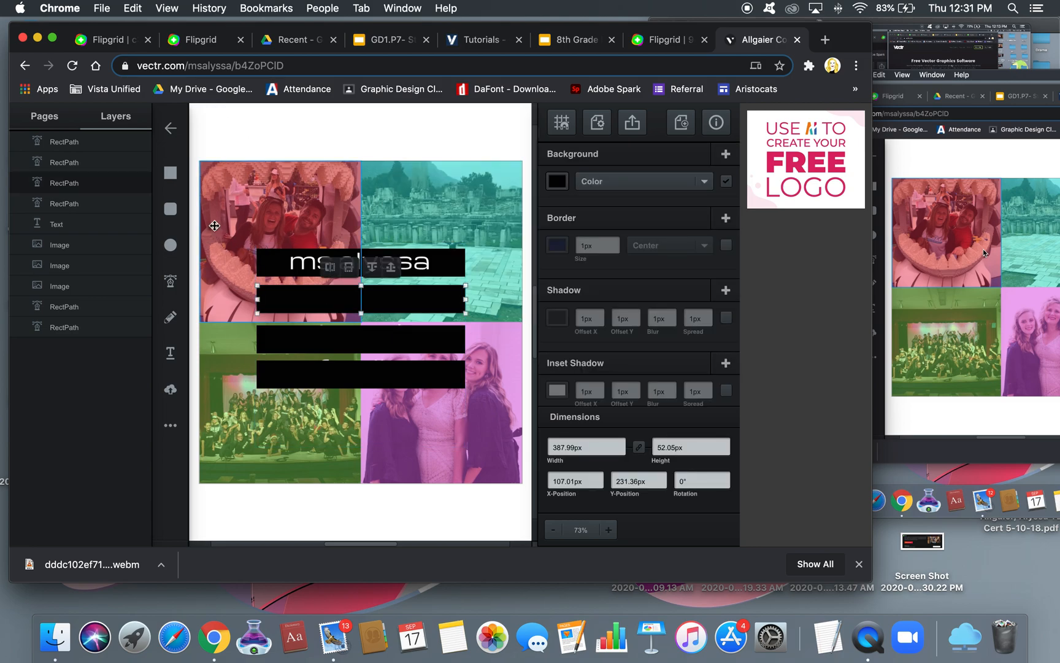
left_click(372, 267)
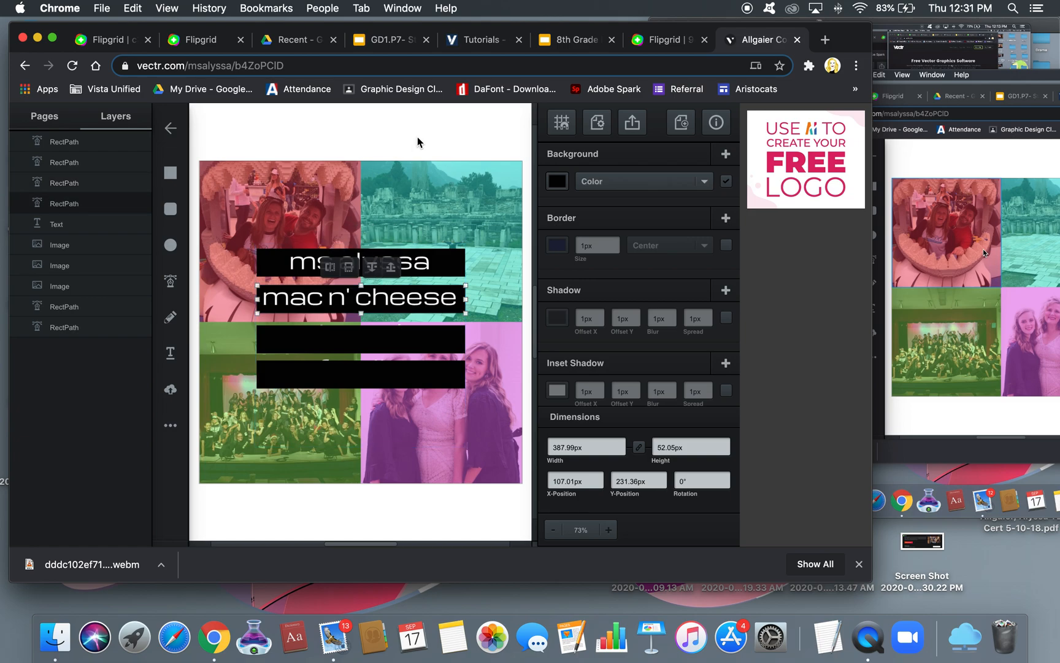
Align the third black bar under the travel line at full opacity, behind the text
left_click(411, 339)
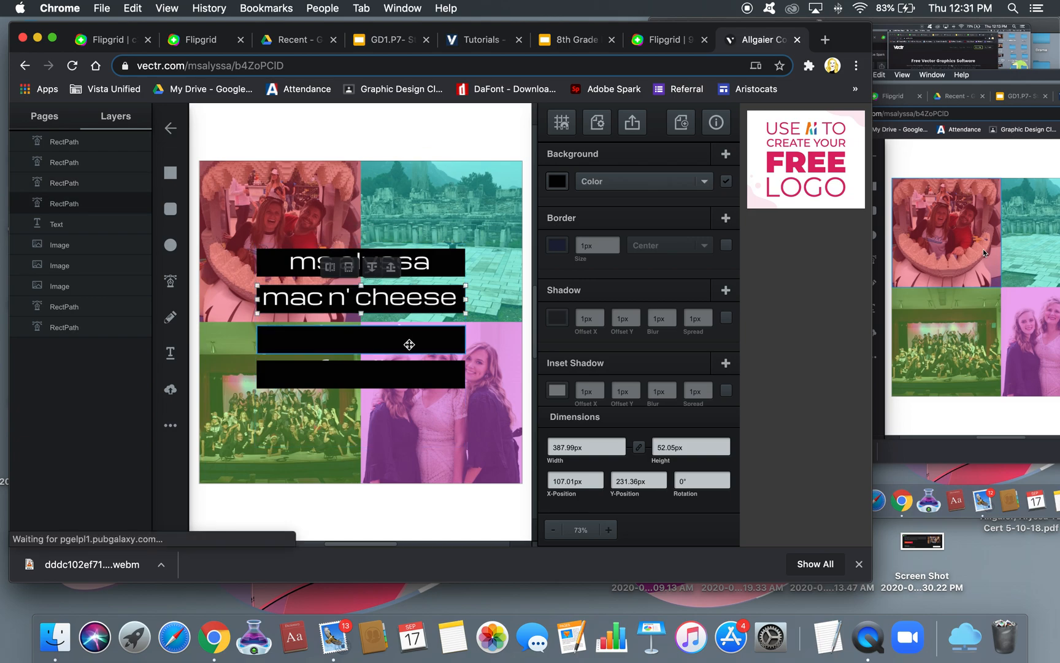
left_click(557, 182)
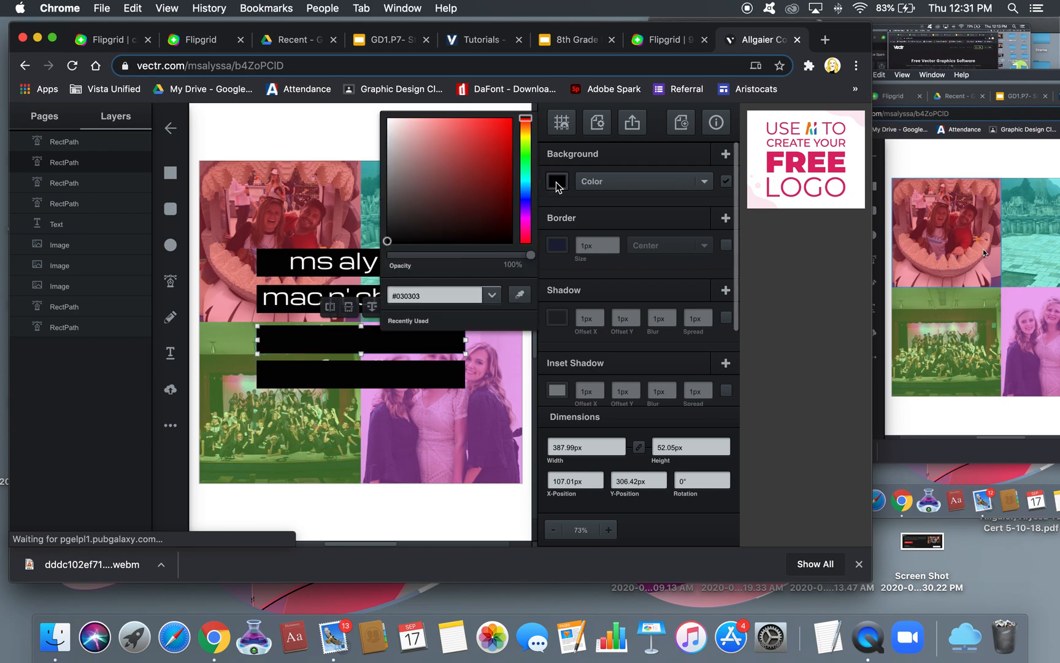
left_click_drag(528, 254, 472, 256)
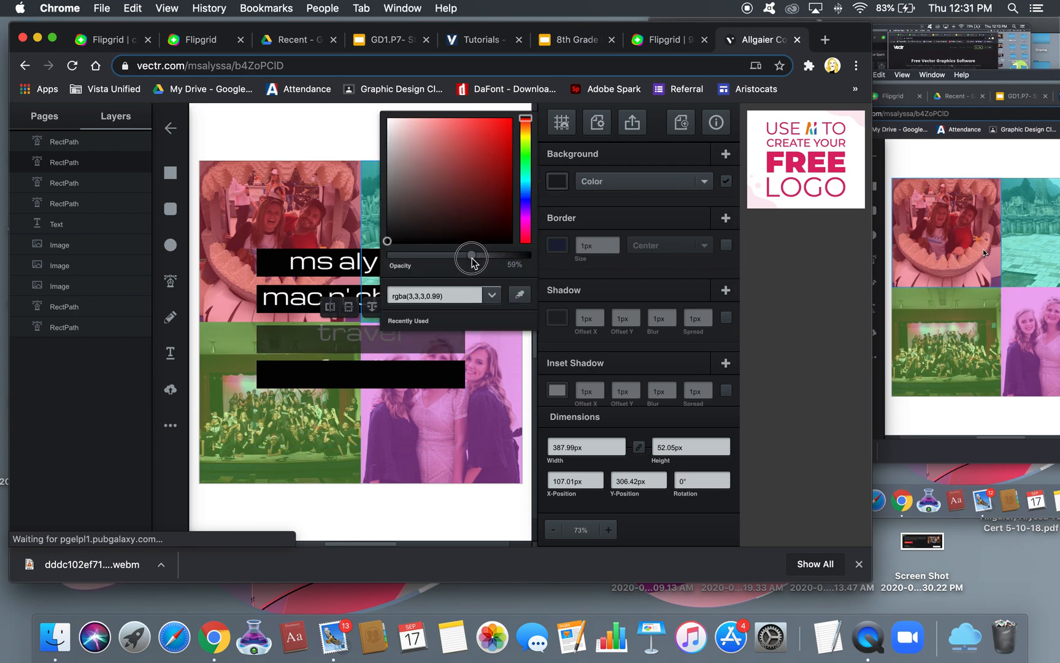
left_click(326, 136)
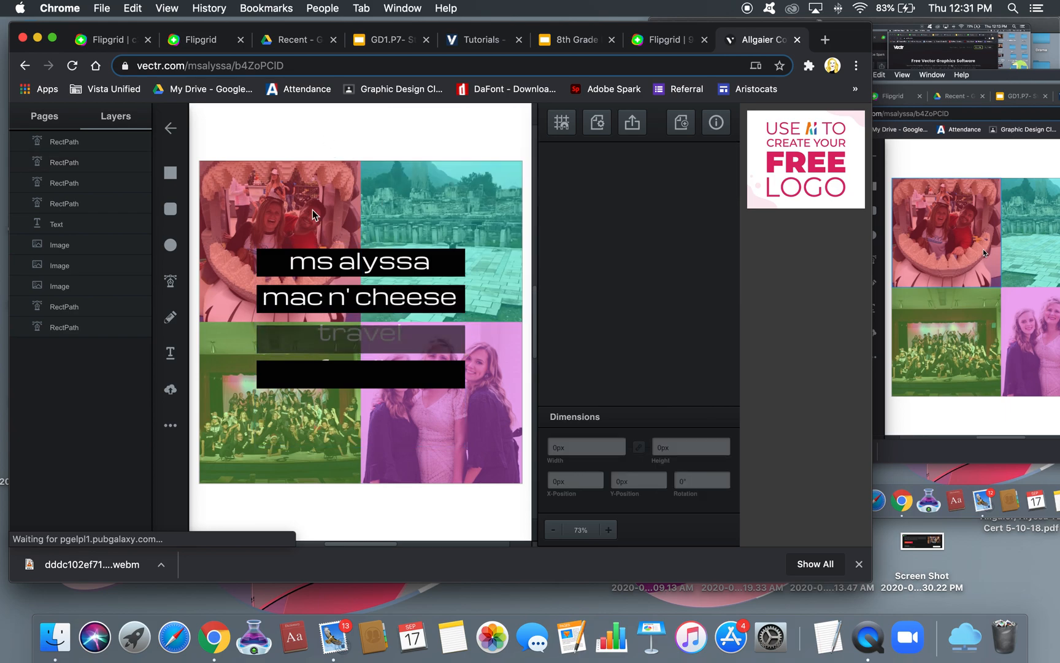
key("Up")
key("Up")
key("Up")
key("Up")
key("Up")
key("Up")
key("Up")
key("Up")
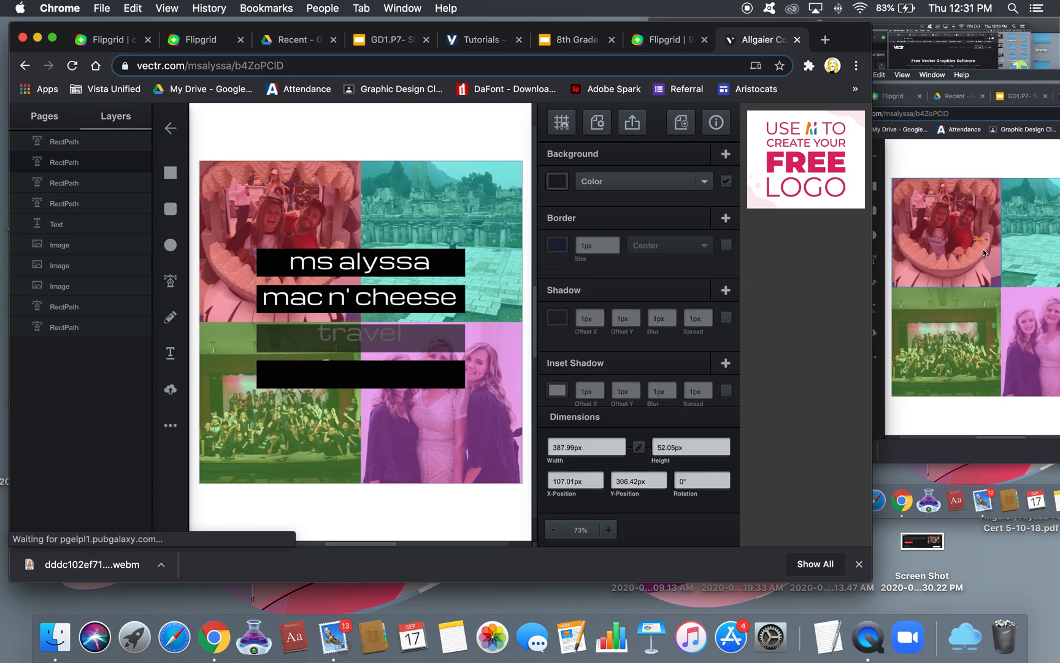
key("Up")
key("Up")
key("Up")
key("Up")
key("Up")
key("Up")
key("Up")
key("Up")
key("Up")
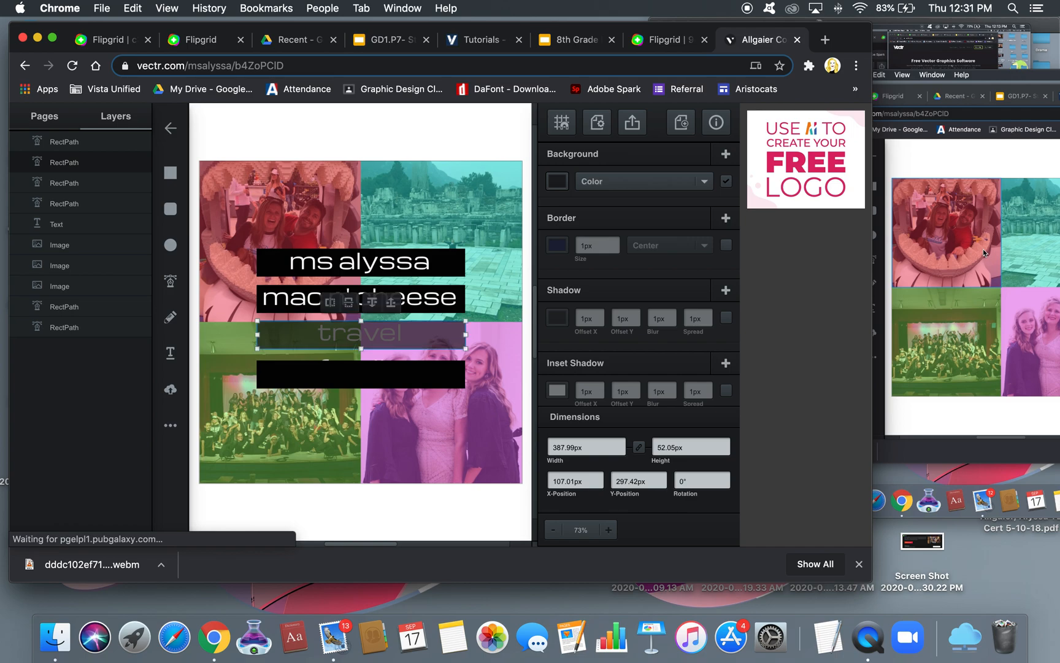
left_click(558, 183)
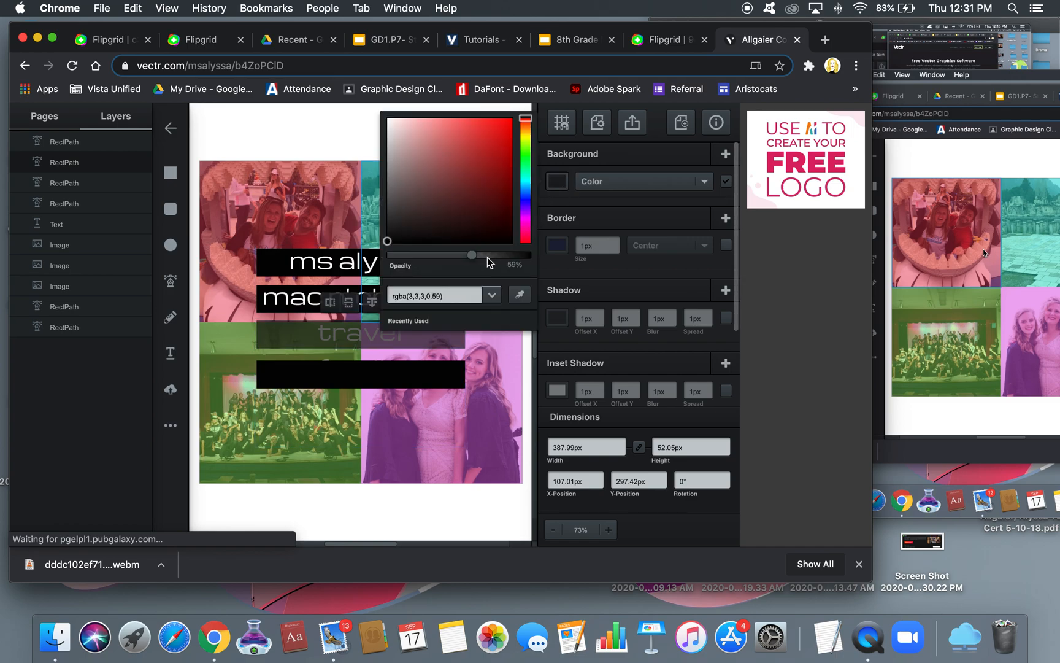
left_click_drag(472, 254, 557, 254)
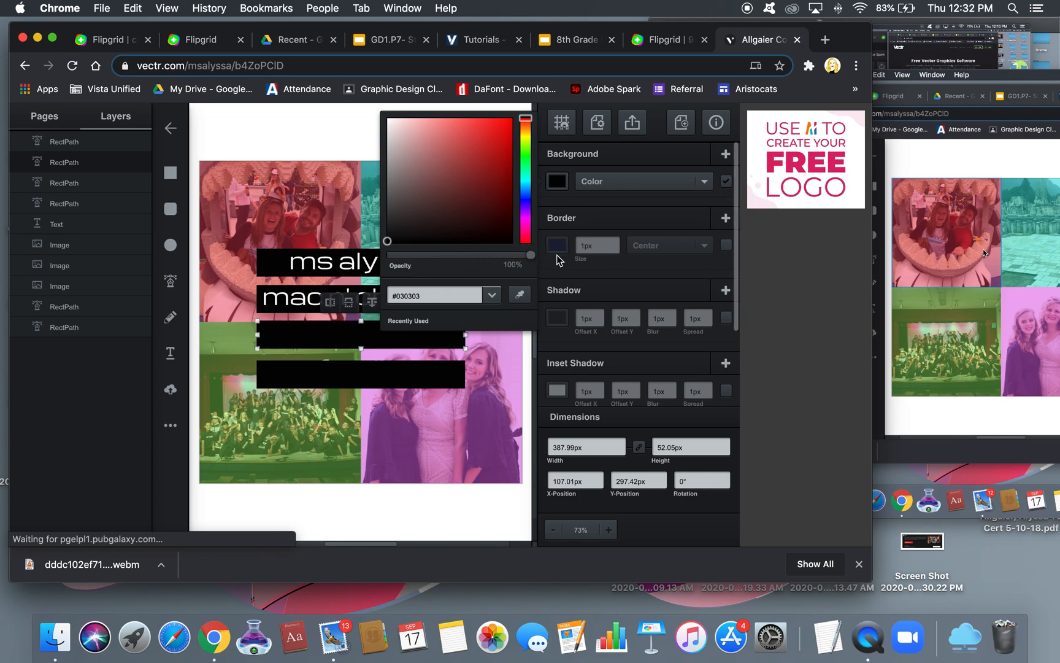
left_click(292, 339)
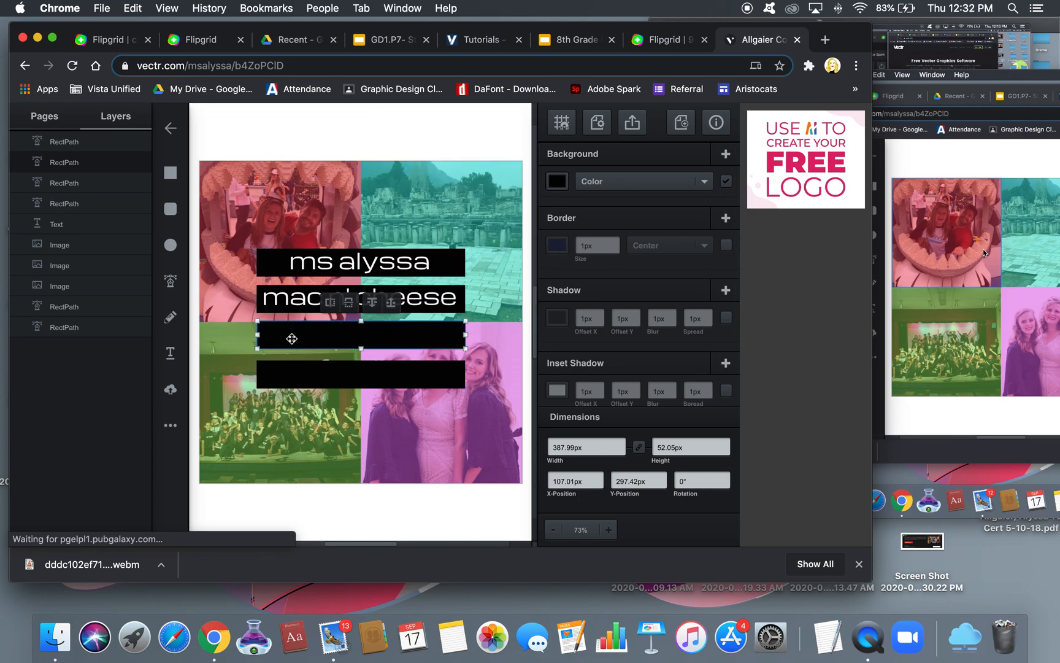
left_click(371, 302)
left_click(390, 304)
left_click(371, 303)
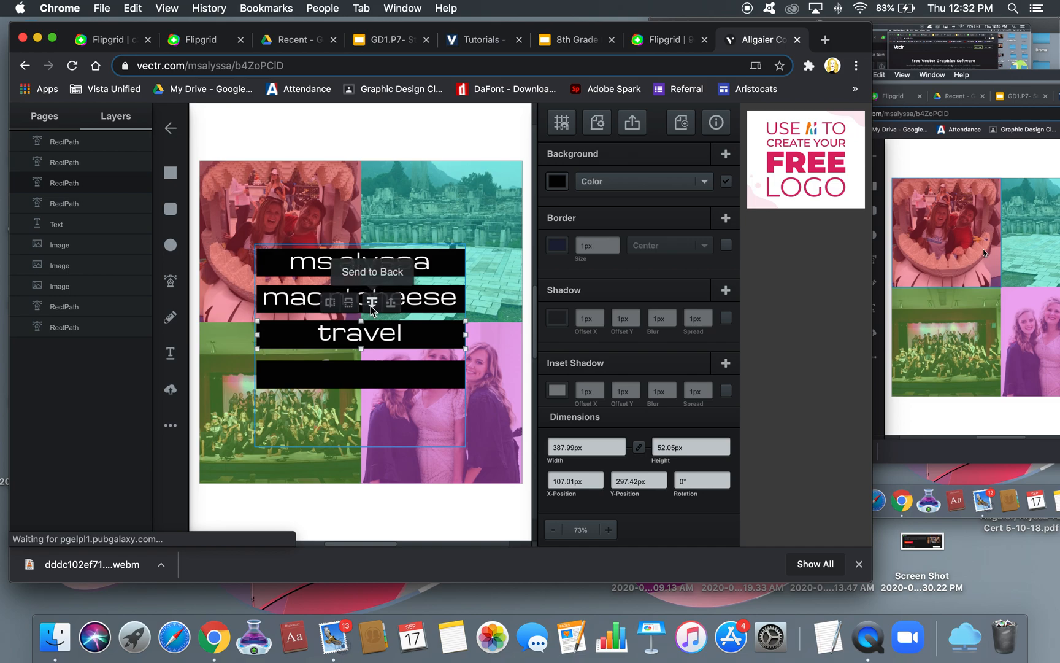
Move the bottom bar up to 364.75px under the family line and send it behind the text
left_click(291, 379)
left_click(557, 183)
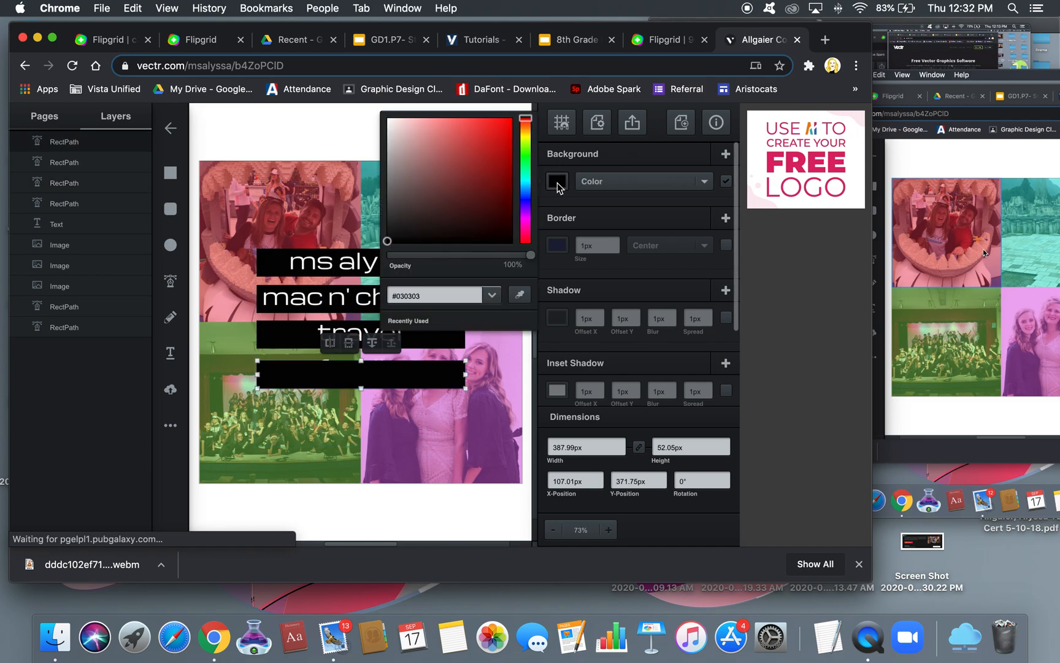
left_click_drag(530, 254, 465, 259)
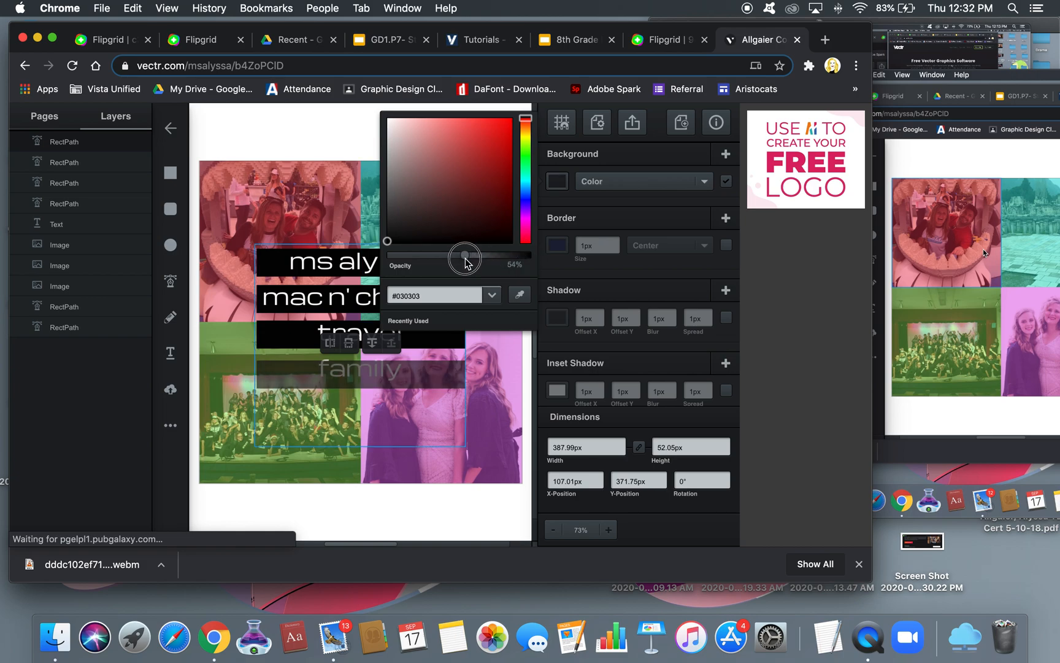
left_click(272, 375)
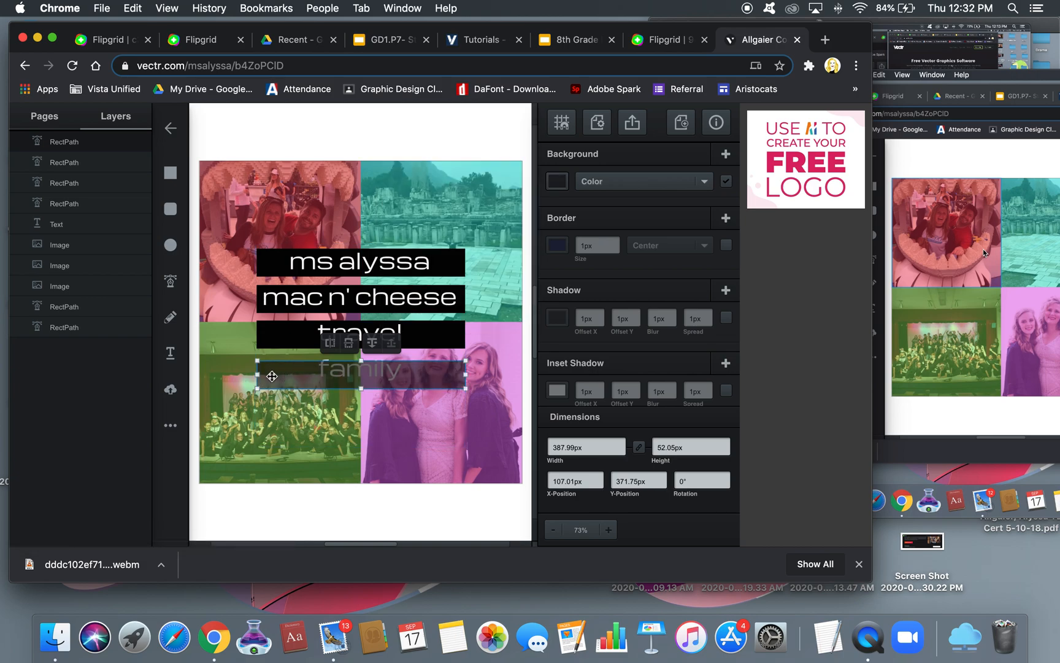
left_click_drag(272, 376, 272, 371)
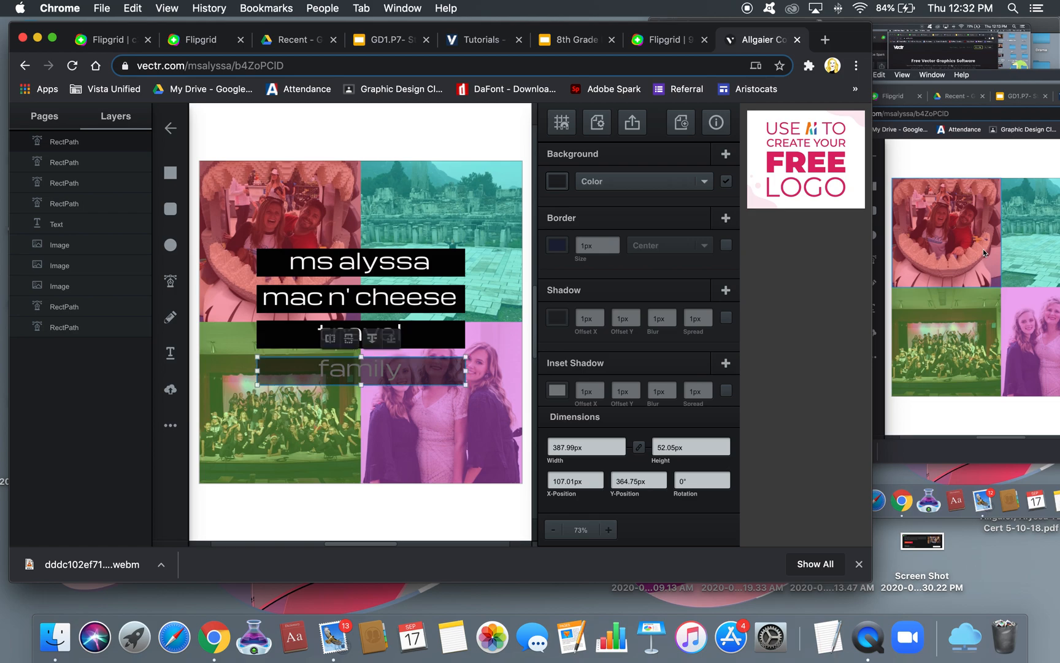
left_click(557, 181)
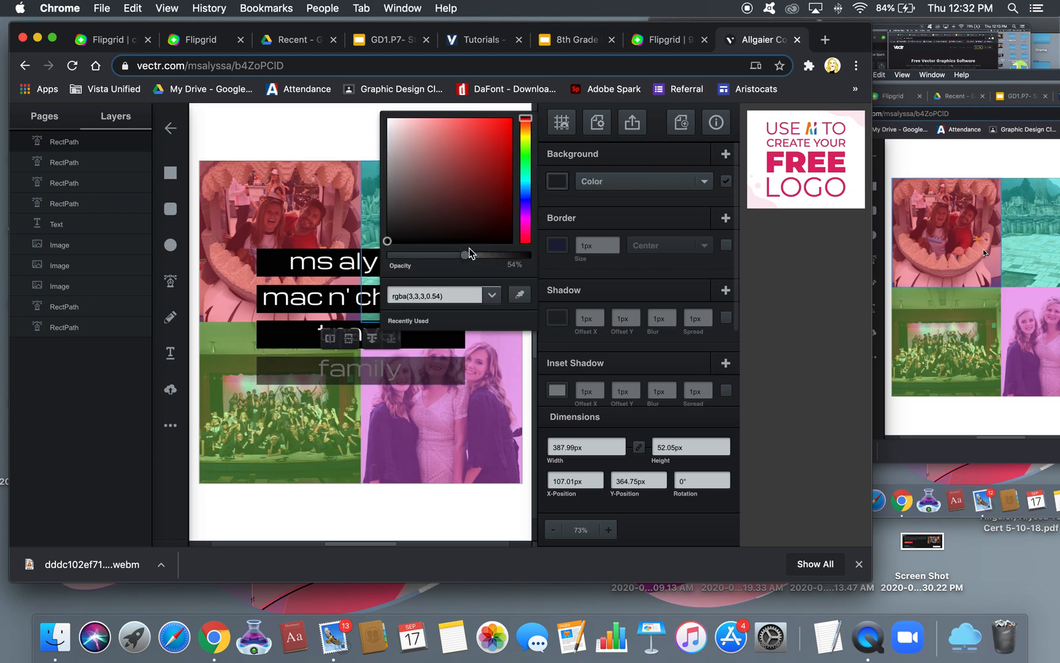
left_click_drag(465, 254, 544, 257)
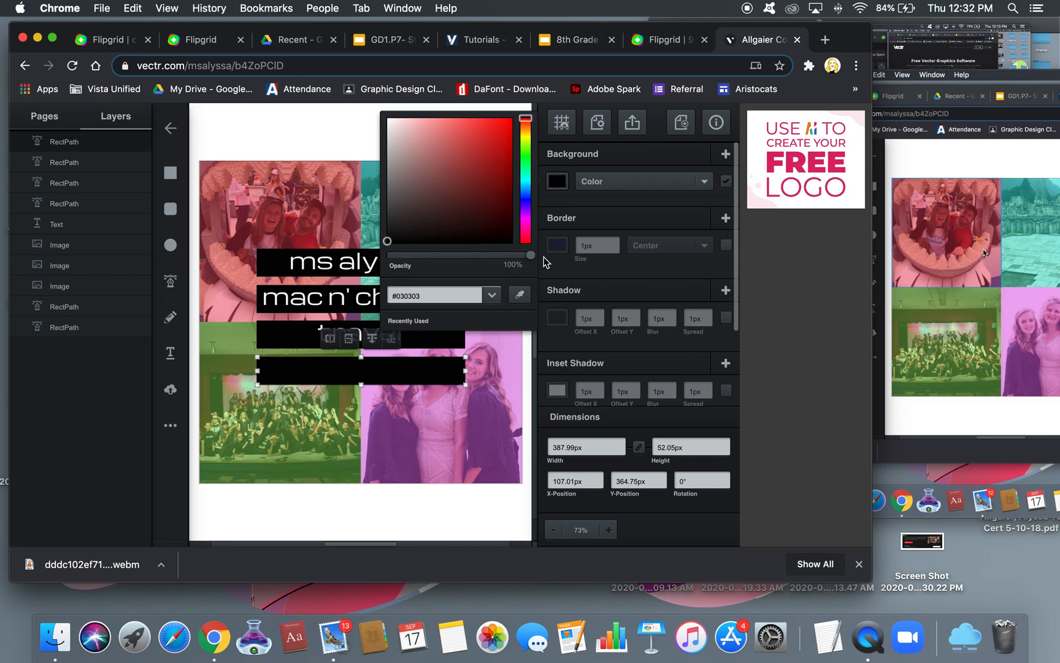
left_click(298, 377)
left_click(367, 341)
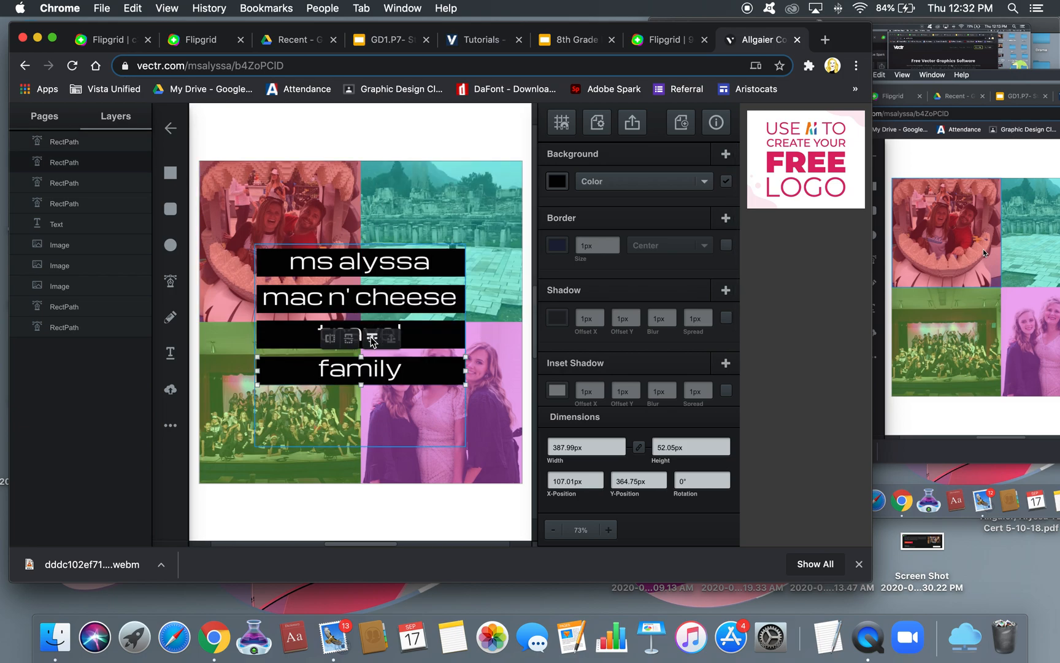
Raise the group of four text lines above every photo and black bar
left_click(403, 122)
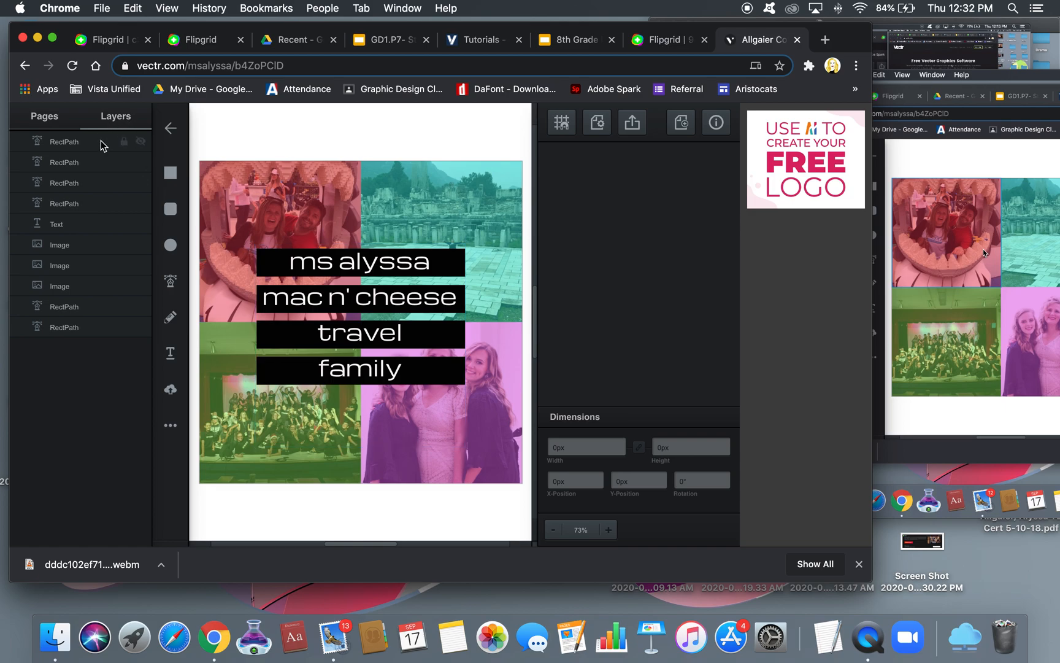
left_click(274, 133)
left_click_drag(274, 130, 458, 458)
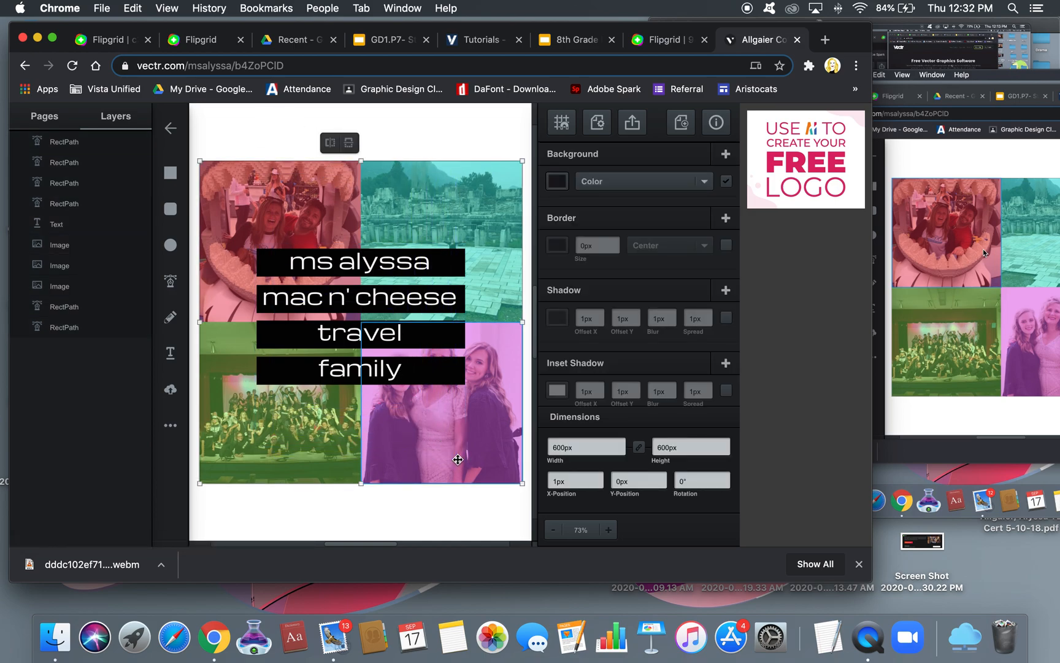
left_click(434, 116)
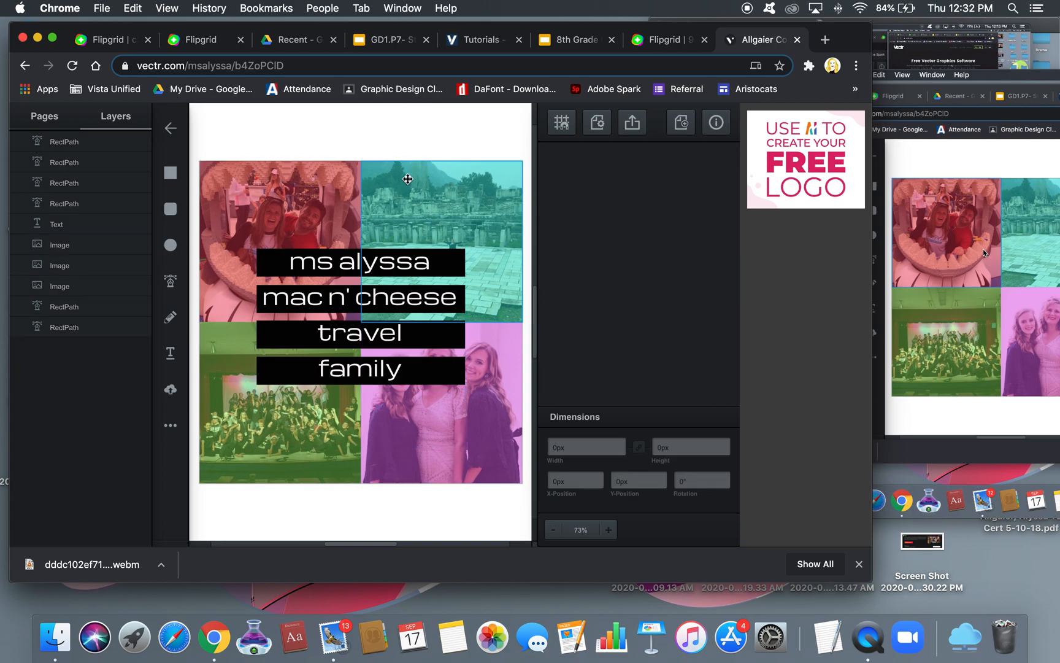
left_click(382, 262)
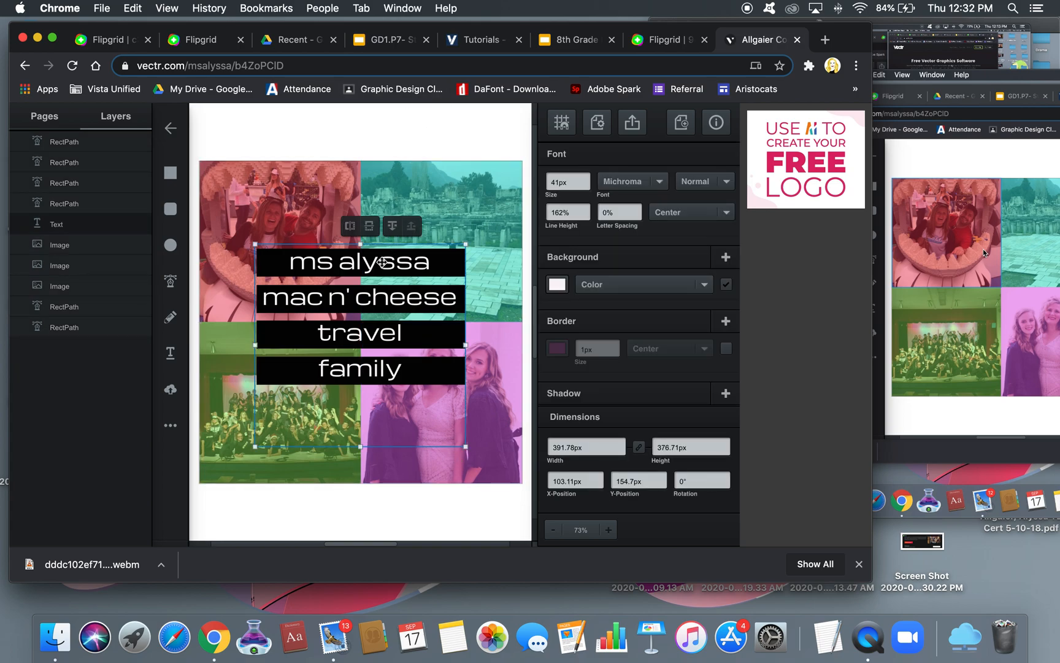
left_click(348, 128)
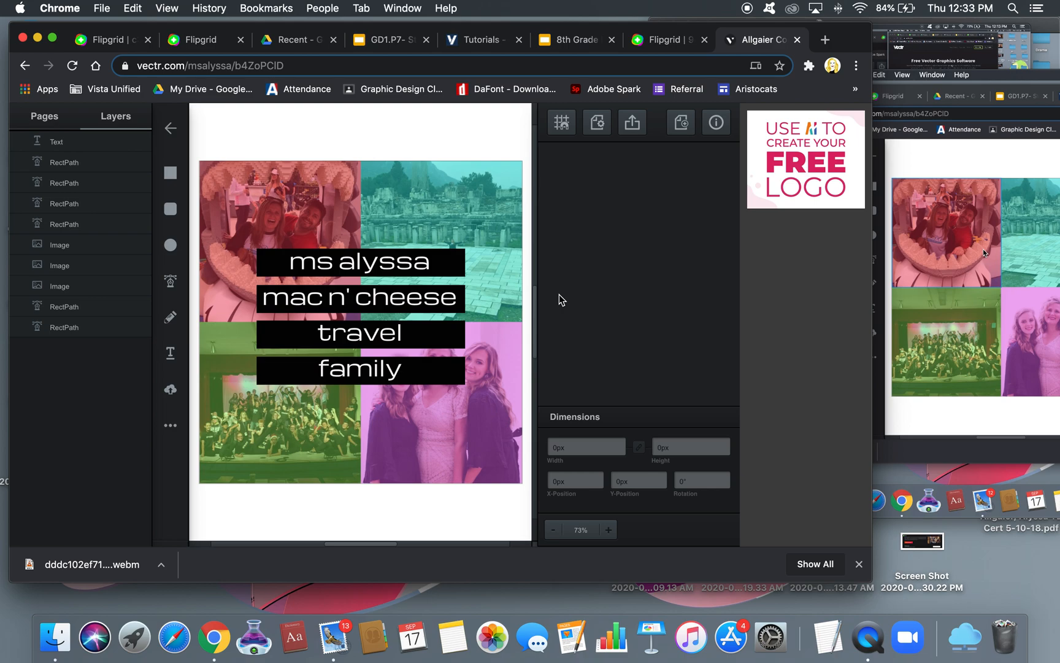
left_click(497, 213)
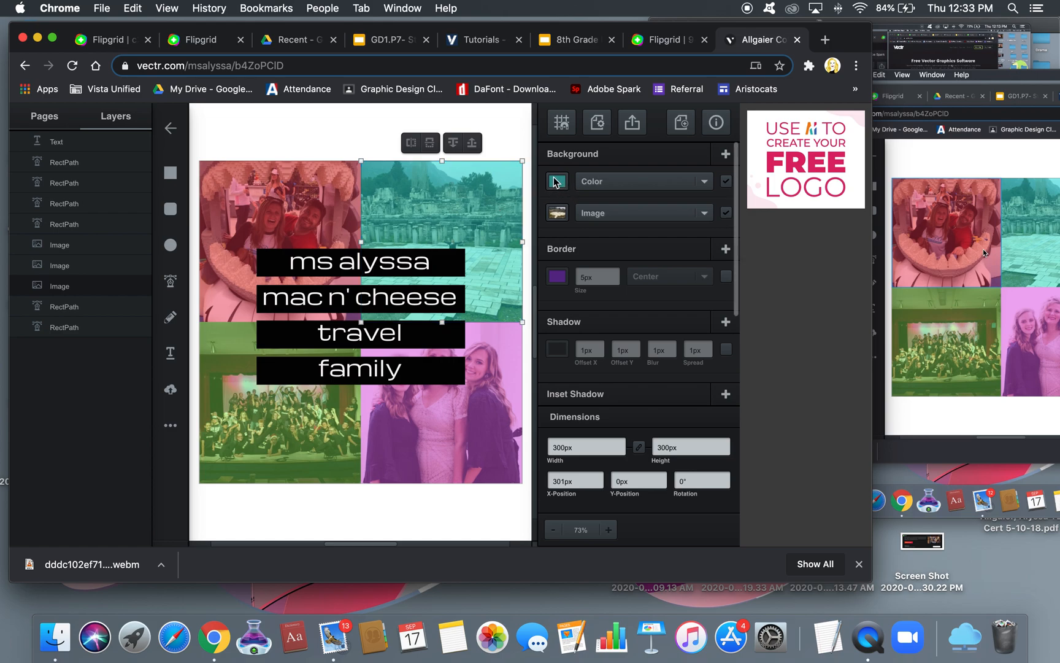
Flip the bottom-left green photo vertically, flipping the pink bottom-right photo back upright
left_click(486, 399)
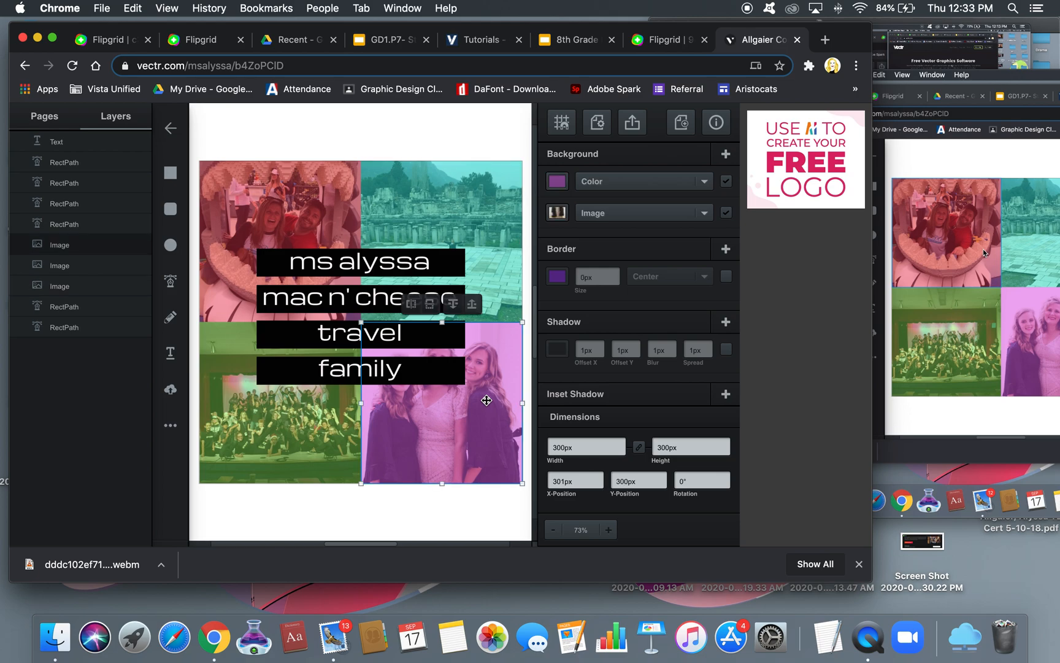
left_click(430, 304)
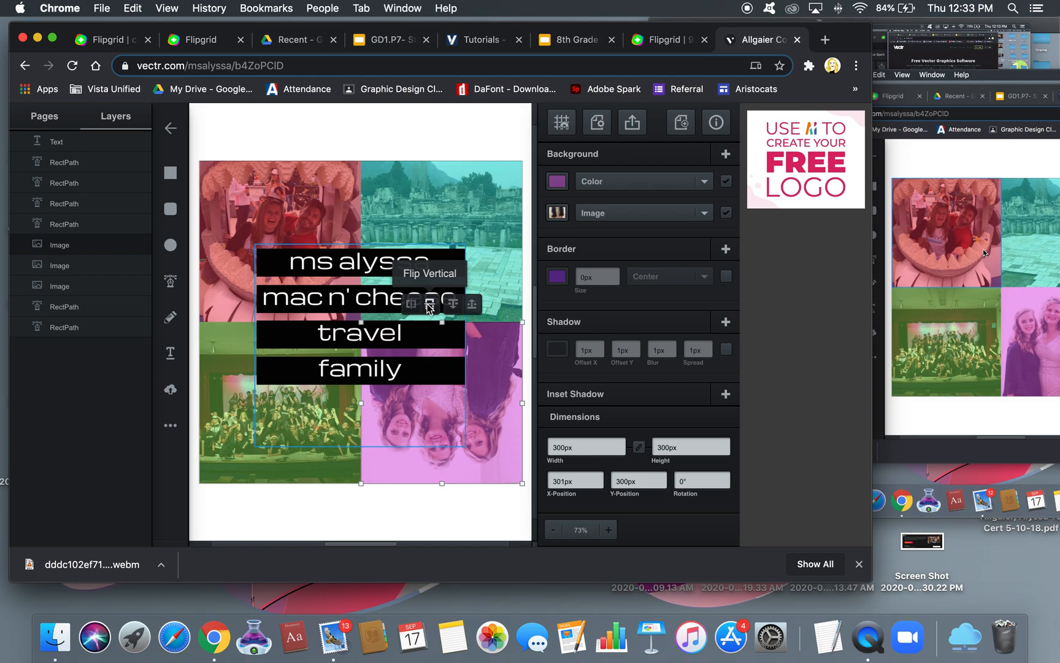
left_click(221, 434)
left_click(260, 305)
double_click(252, 305)
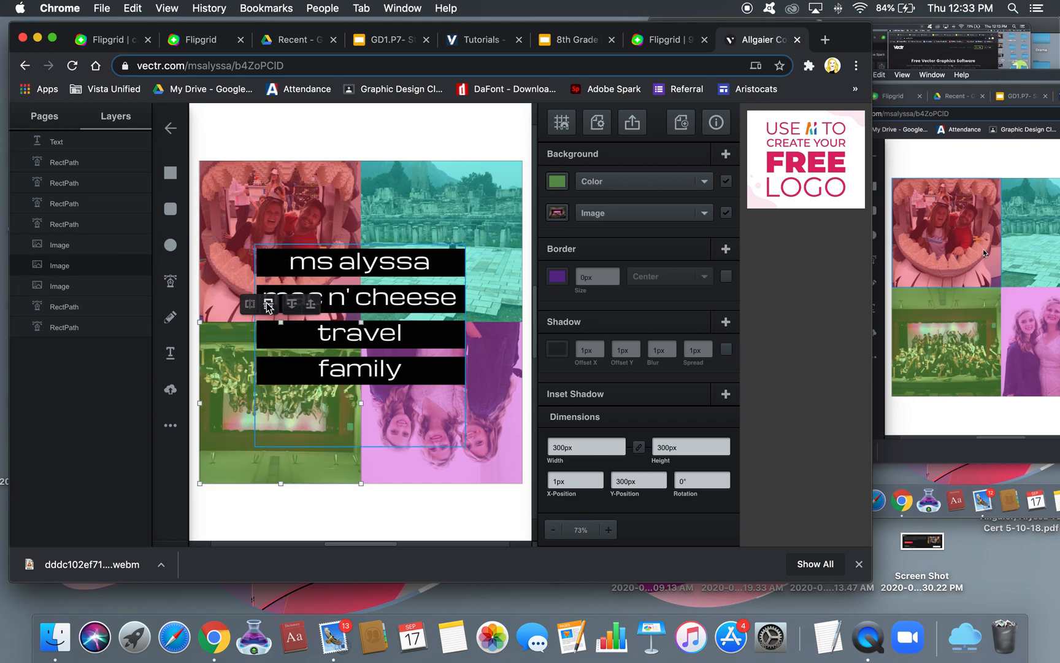
left_click(376, 122)
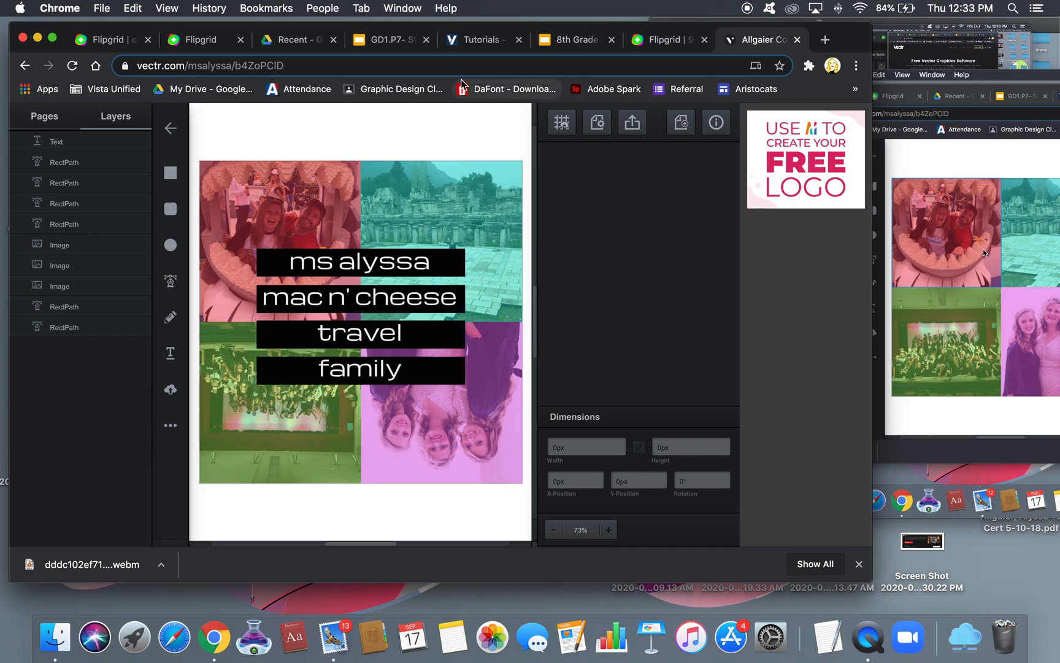
left_click(491, 439)
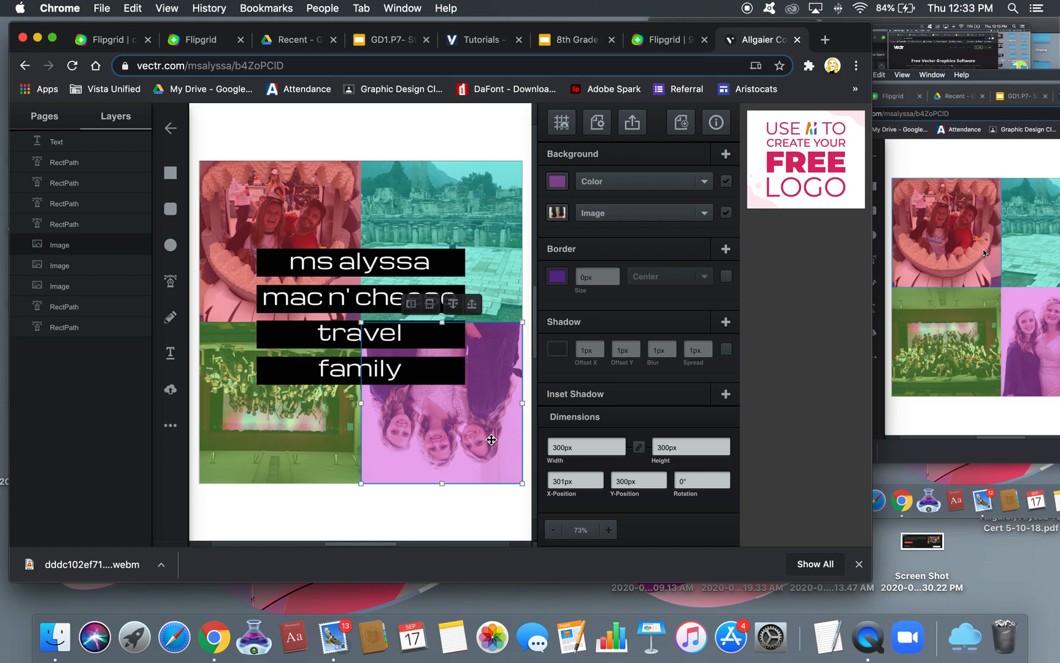
left_click(430, 304)
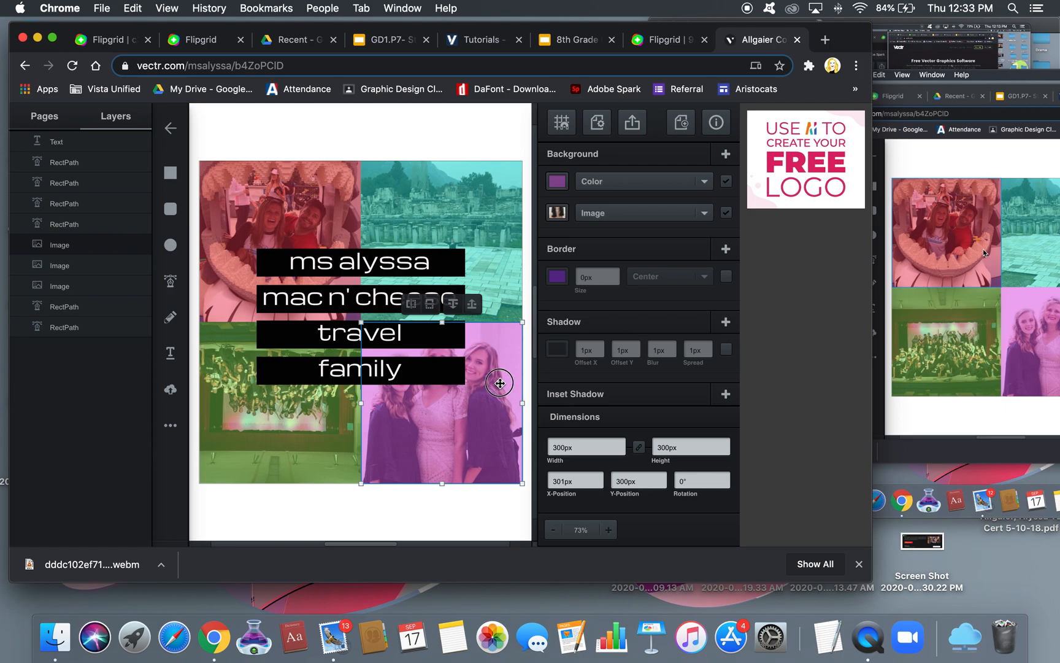
double_click(500, 383)
Enlarge the picture inside the pink square and shift it down to reframe it
left_click(491, 387)
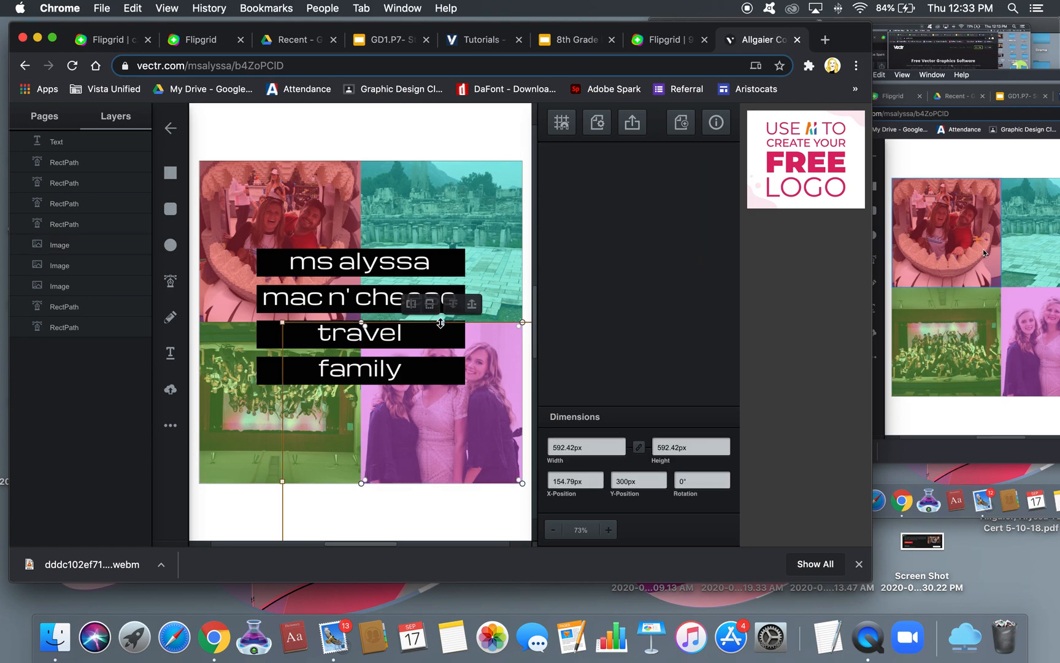
left_click_drag(441, 322, 442, 285)
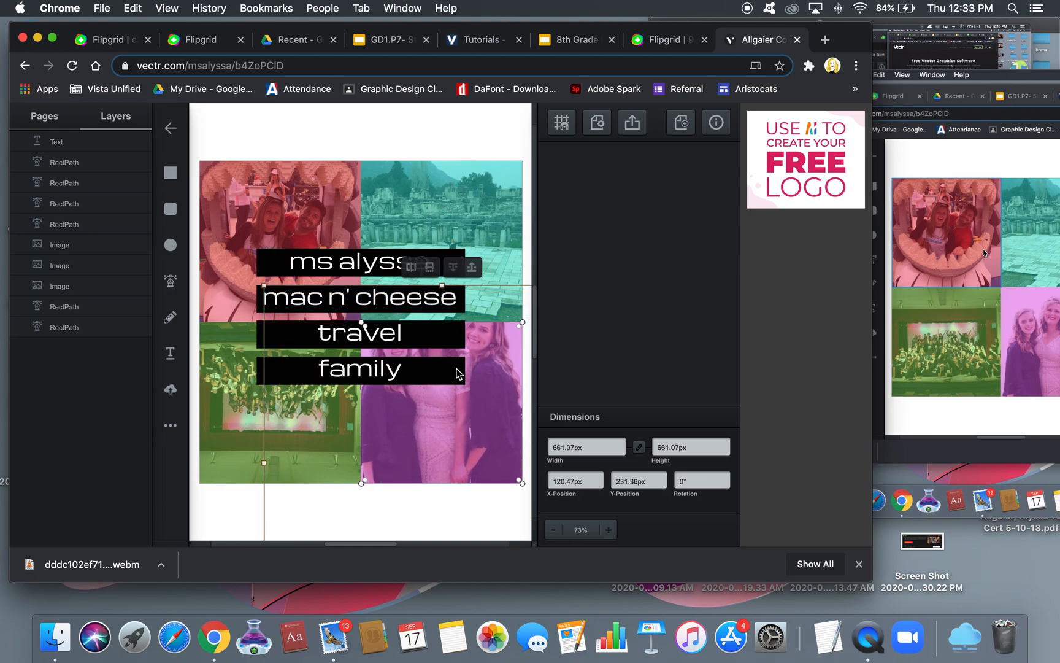
left_click_drag(430, 417, 445, 452)
left_click_drag(281, 321, 247, 287)
left_click_drag(408, 429, 391, 448)
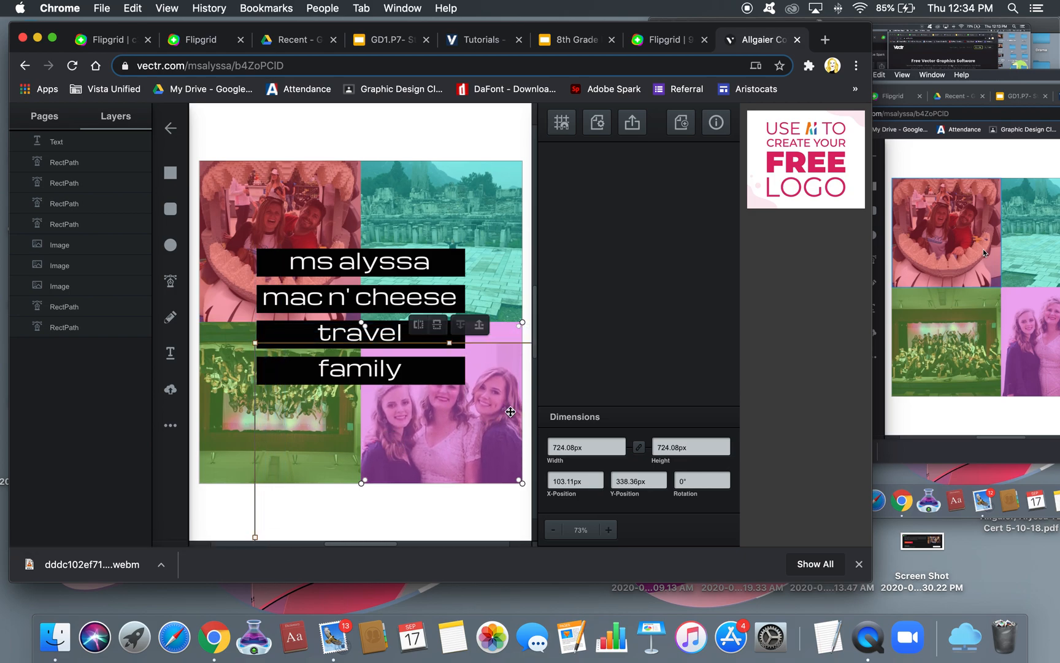
left_click_drag(450, 345, 449, 325)
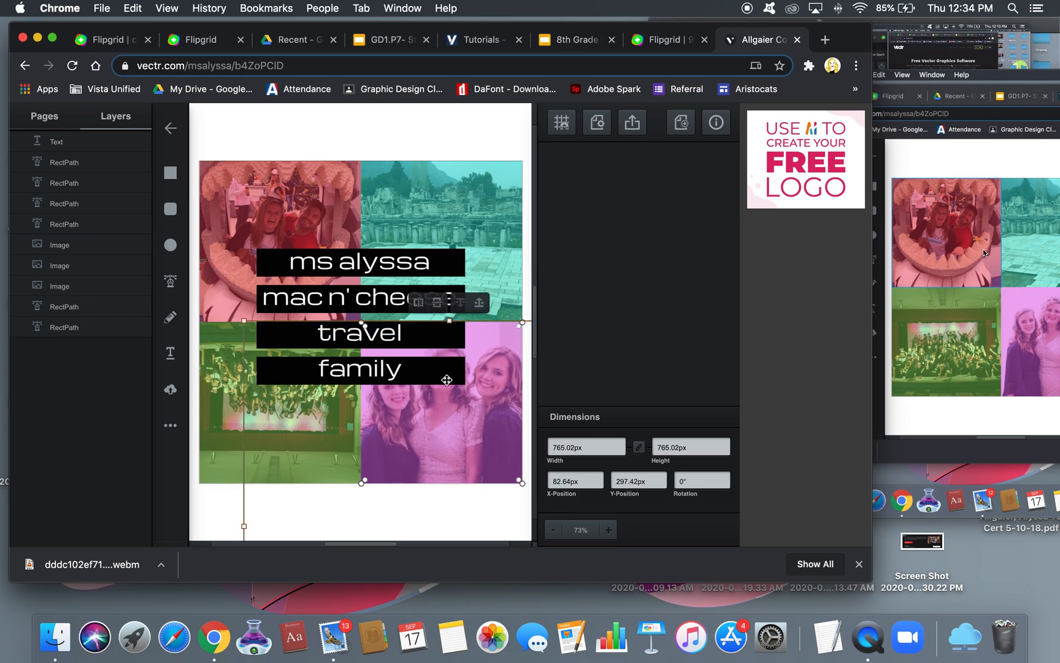
mouse_move(444, 403)
left_mouse_down()
mouse_move(444, 442)
mouse_move(459, 425)
mouse_move(458, 402)
mouse_move(428, 410)
mouse_move(439, 414)
left_mouse_up()
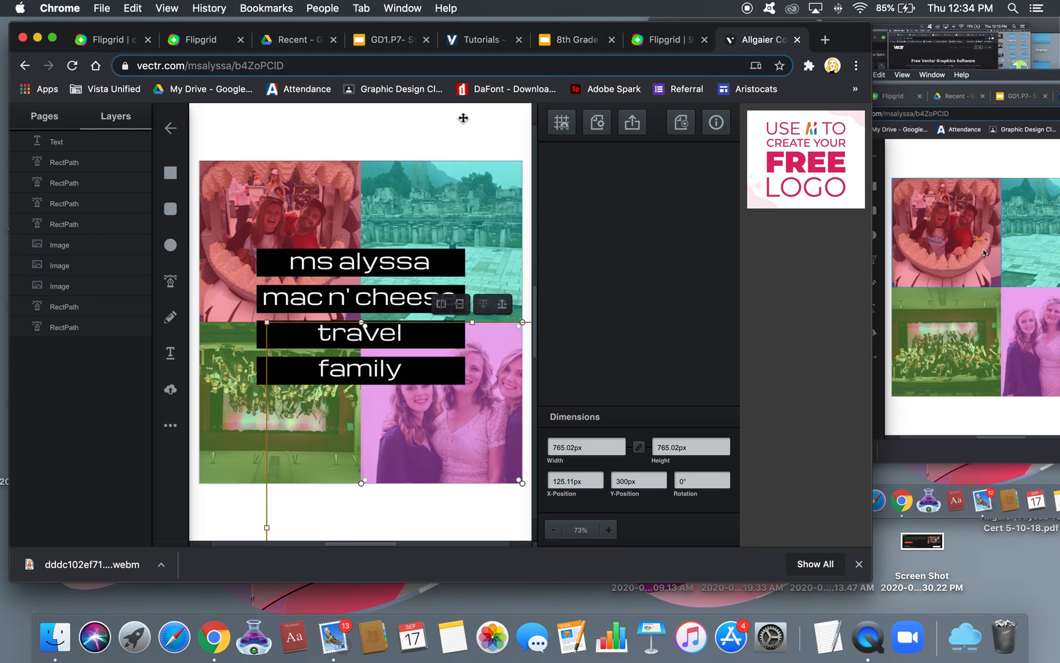
left_click(453, 134)
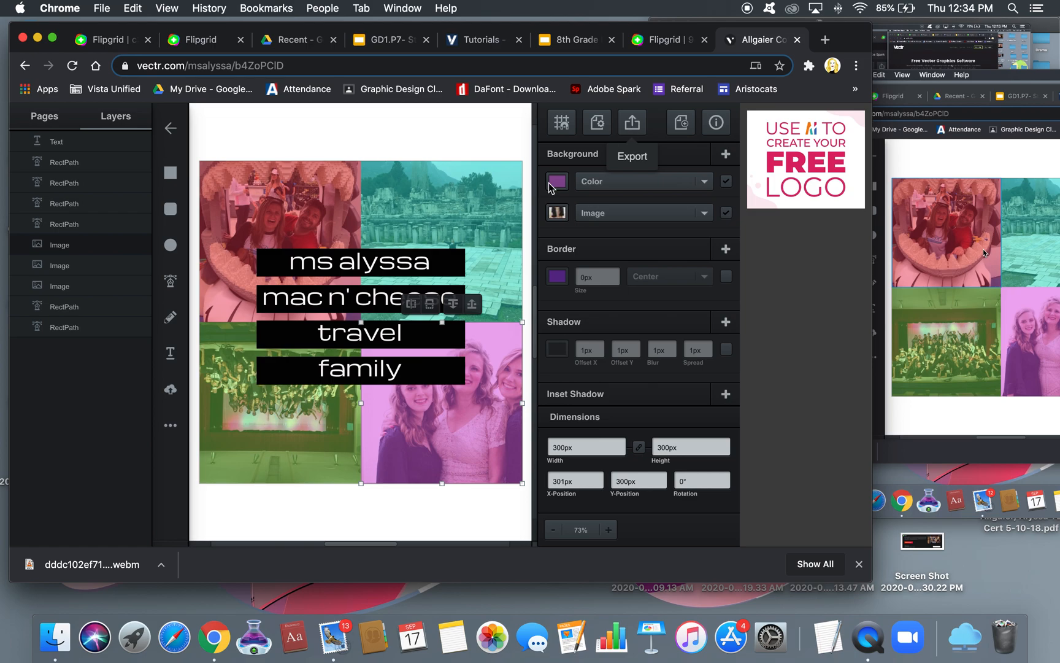
Flip the bottom-left green photo back upright and bring up the 600 × 600px export preview
left_click(226, 458)
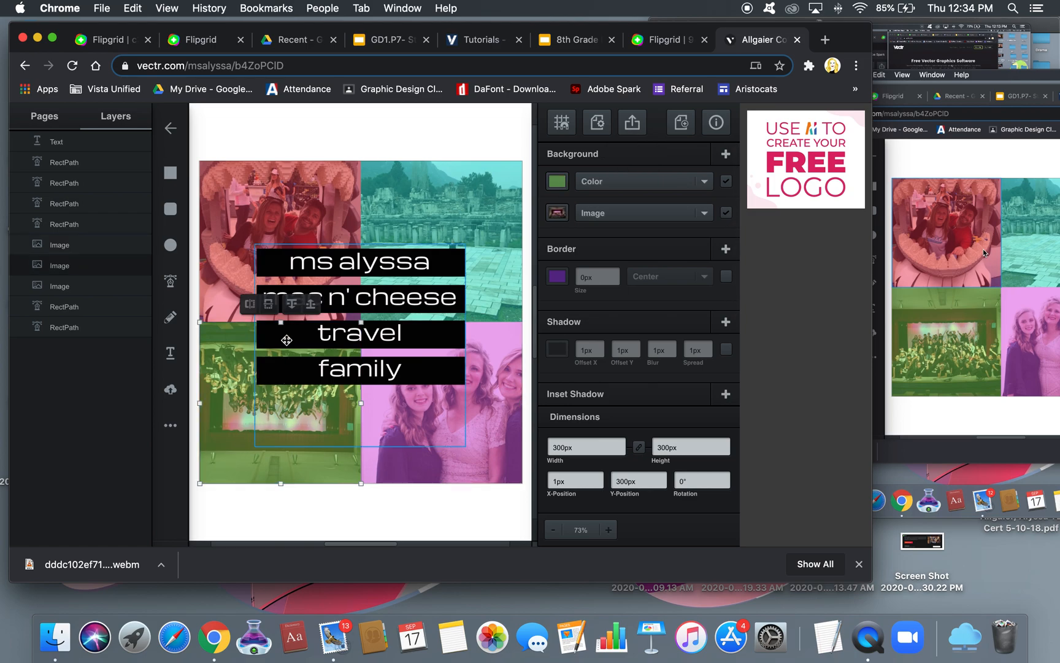
left_click(270, 304)
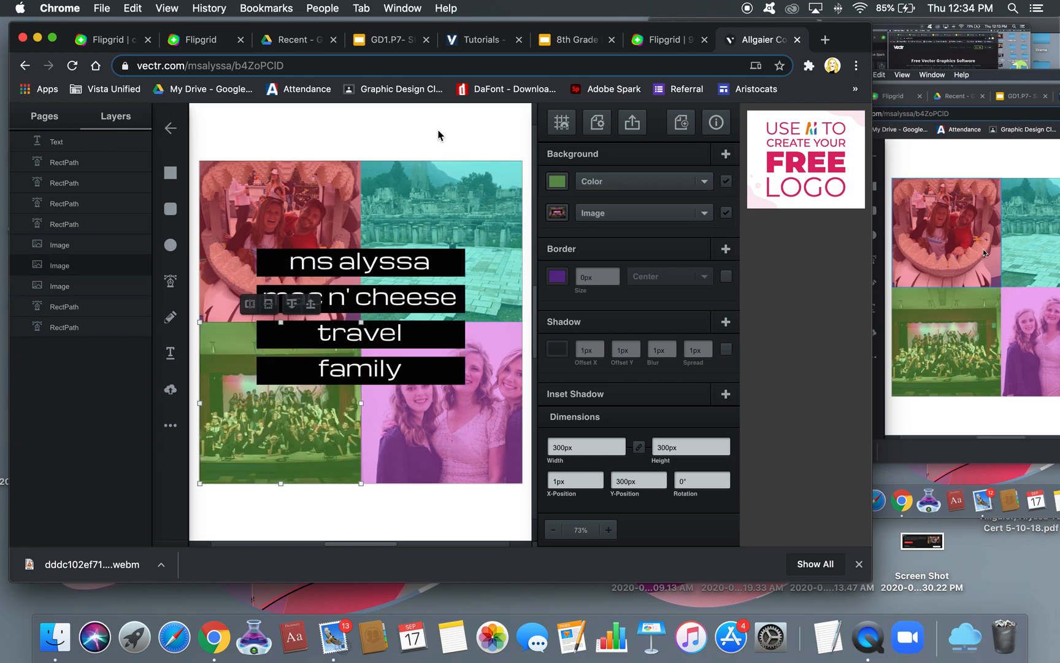
left_click(634, 122)
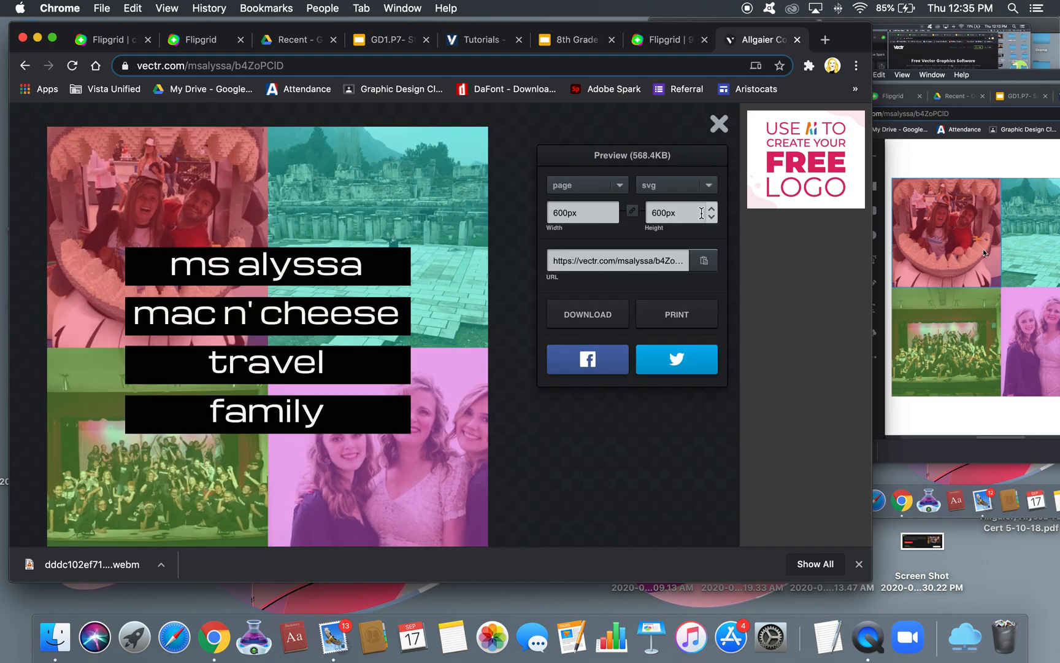
Download the whole page as a 600px JPG at 90% quality and open the file
left_click(710, 184)
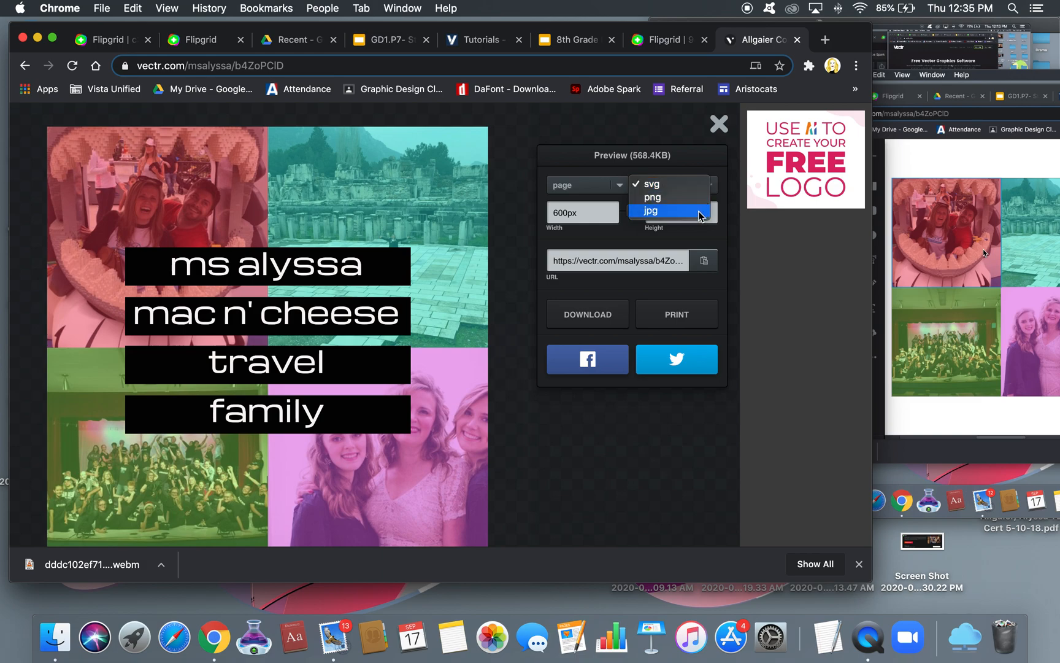
left_click(700, 211)
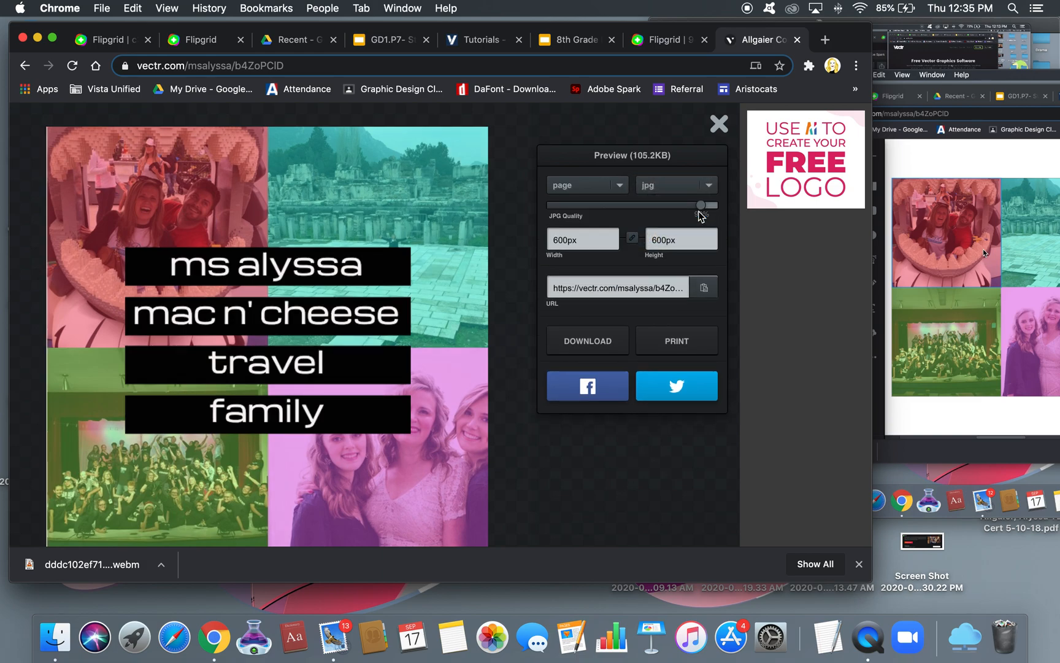
left_click(620, 182)
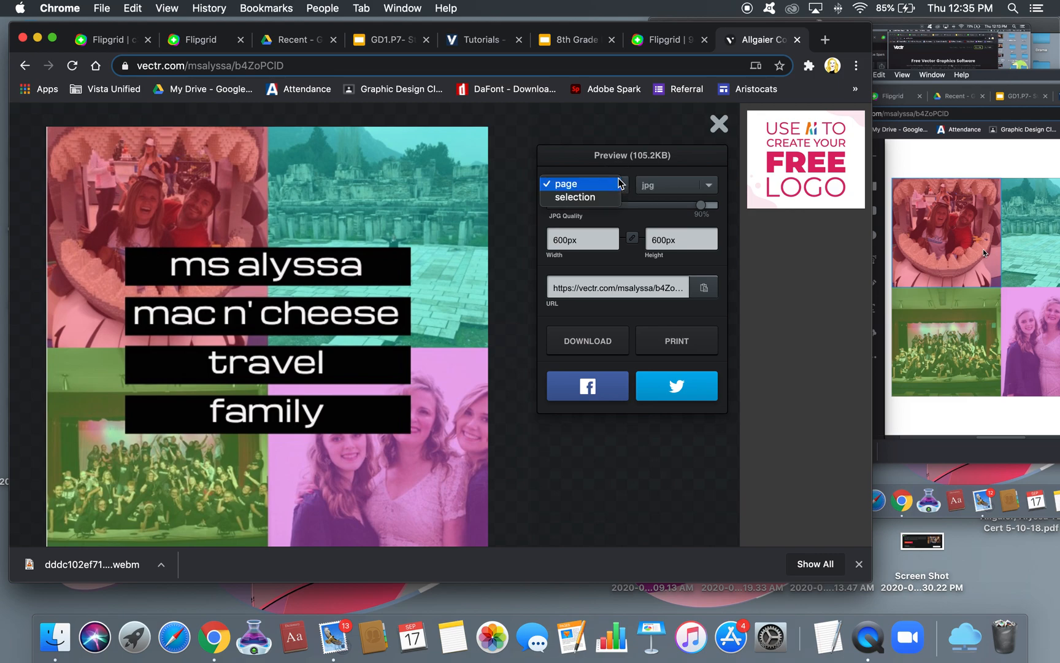
left_click(595, 186)
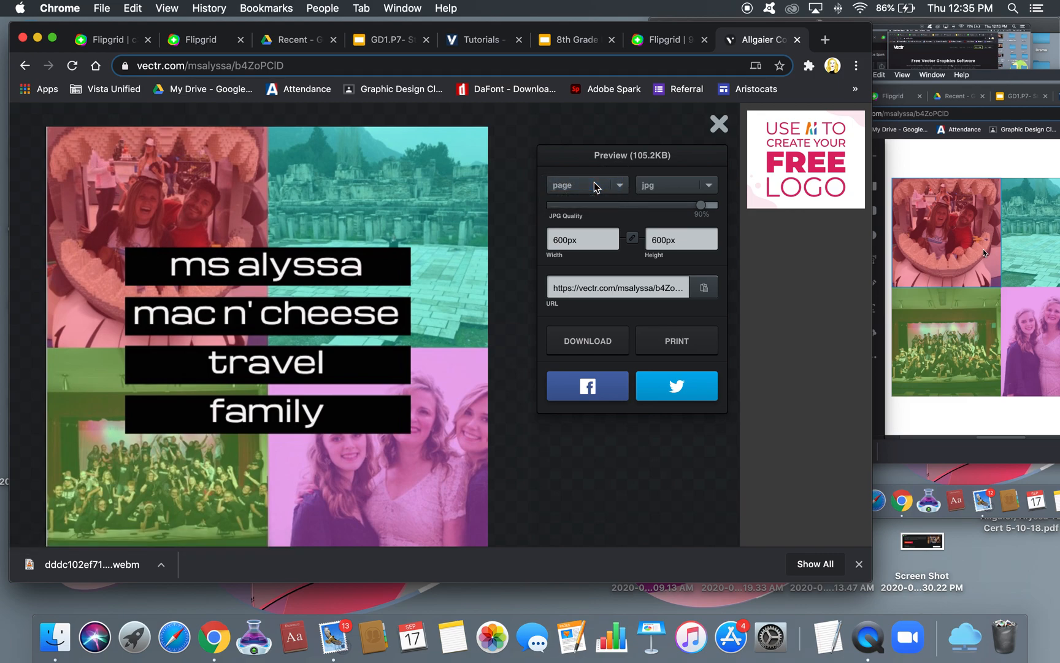
left_click(579, 341)
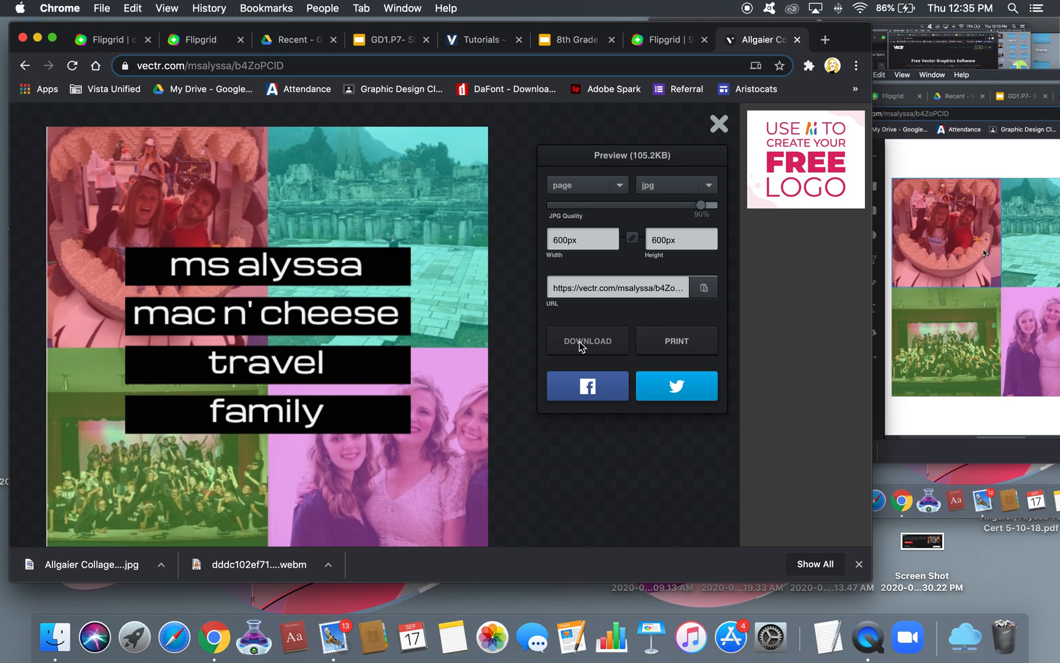
left_click(580, 341)
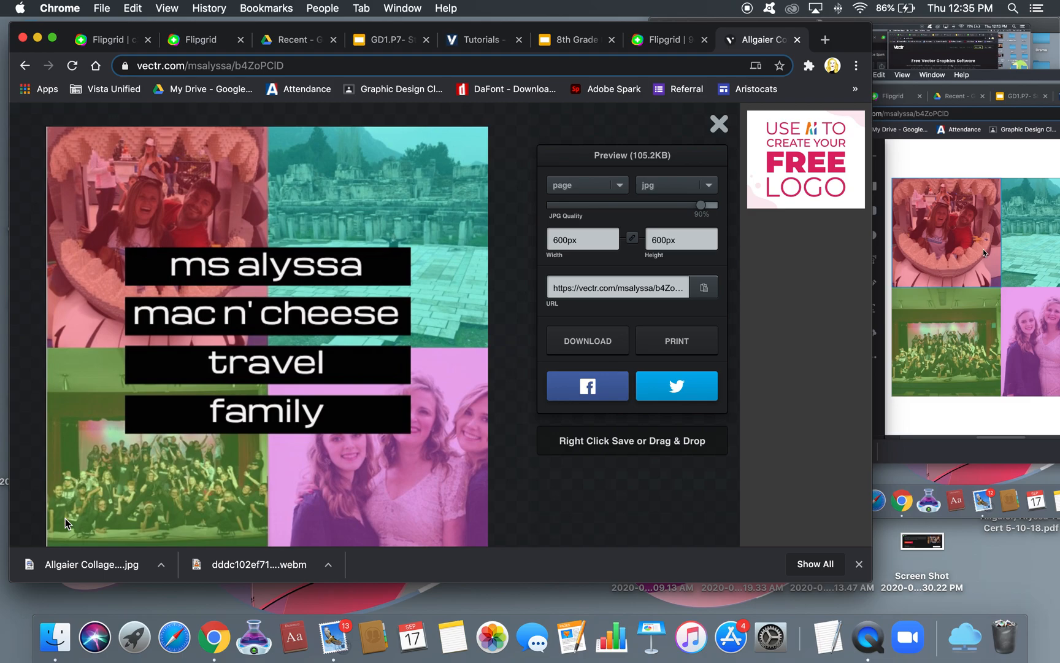
left_click(27, 564)
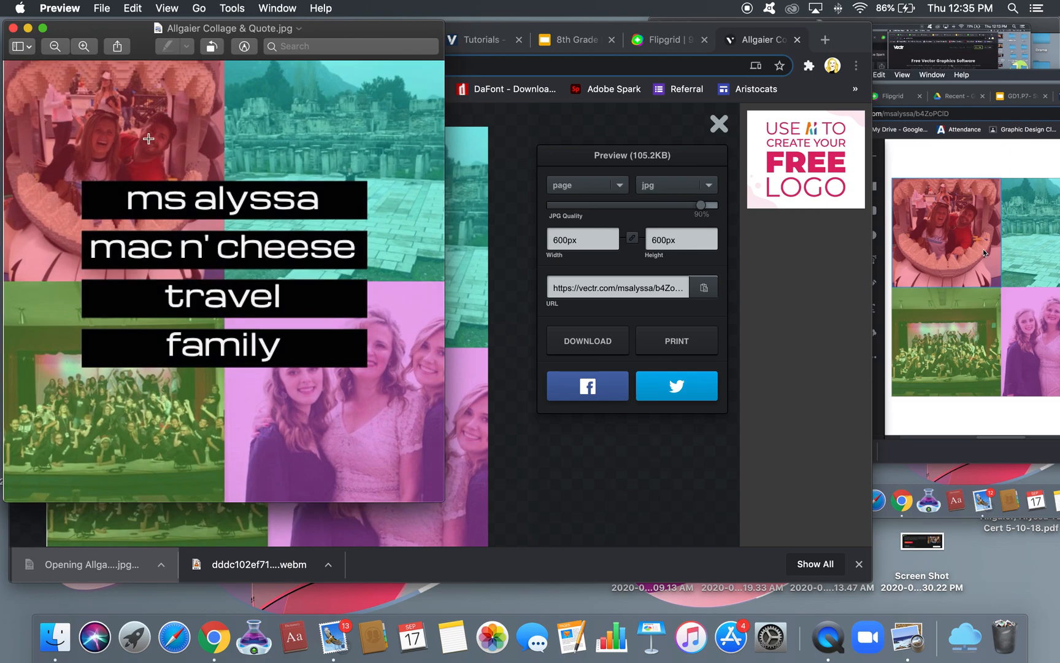
Move the Preview window showing the collage JPG toward the screen centre
left_click_drag(328, 28, 523, 87)
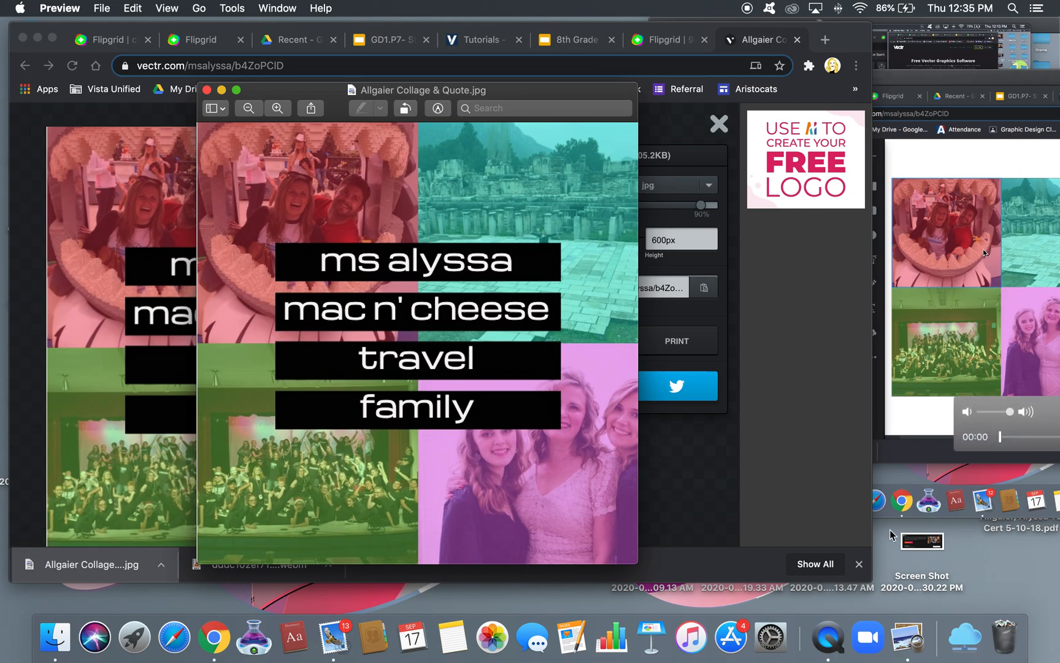
Switch to QuickTime Player and open its Dock menu to stop the screen recording
left_click(826, 644)
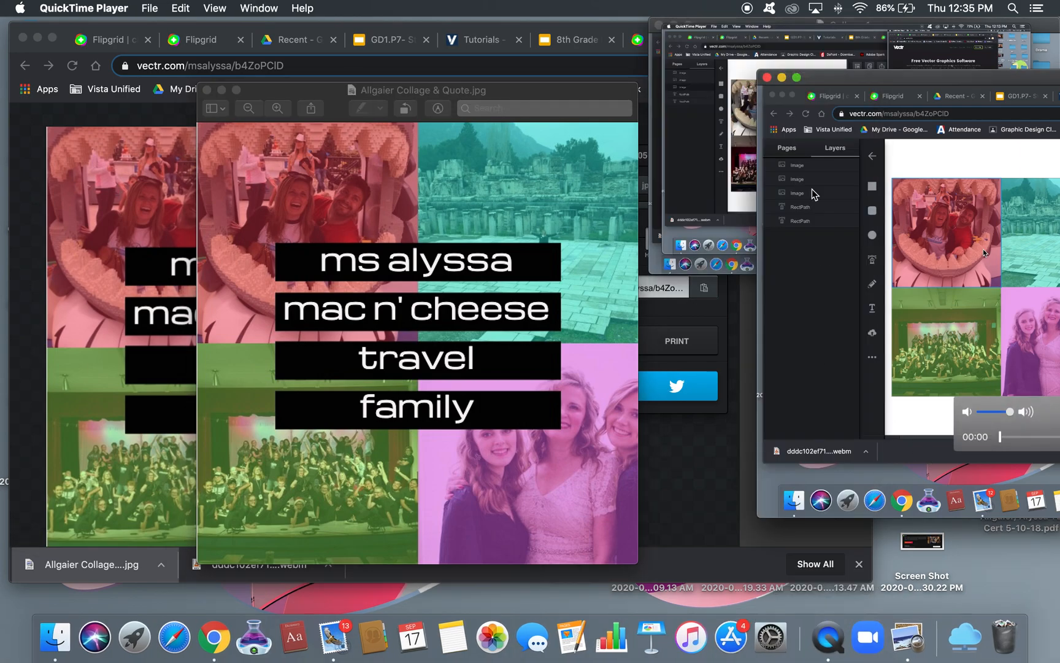
right_click(828, 638)
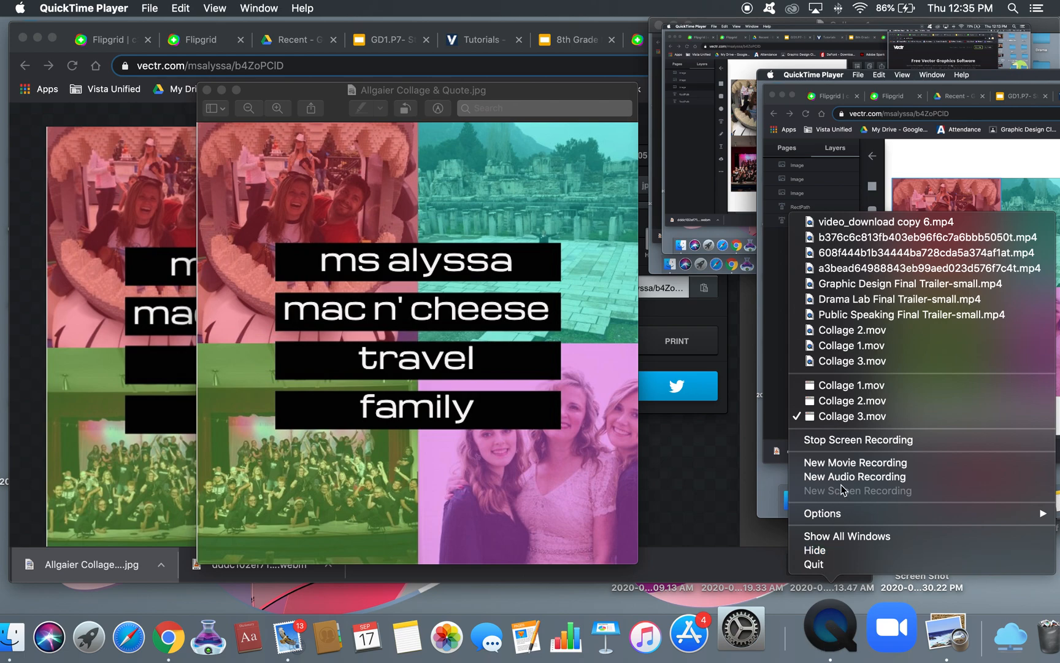